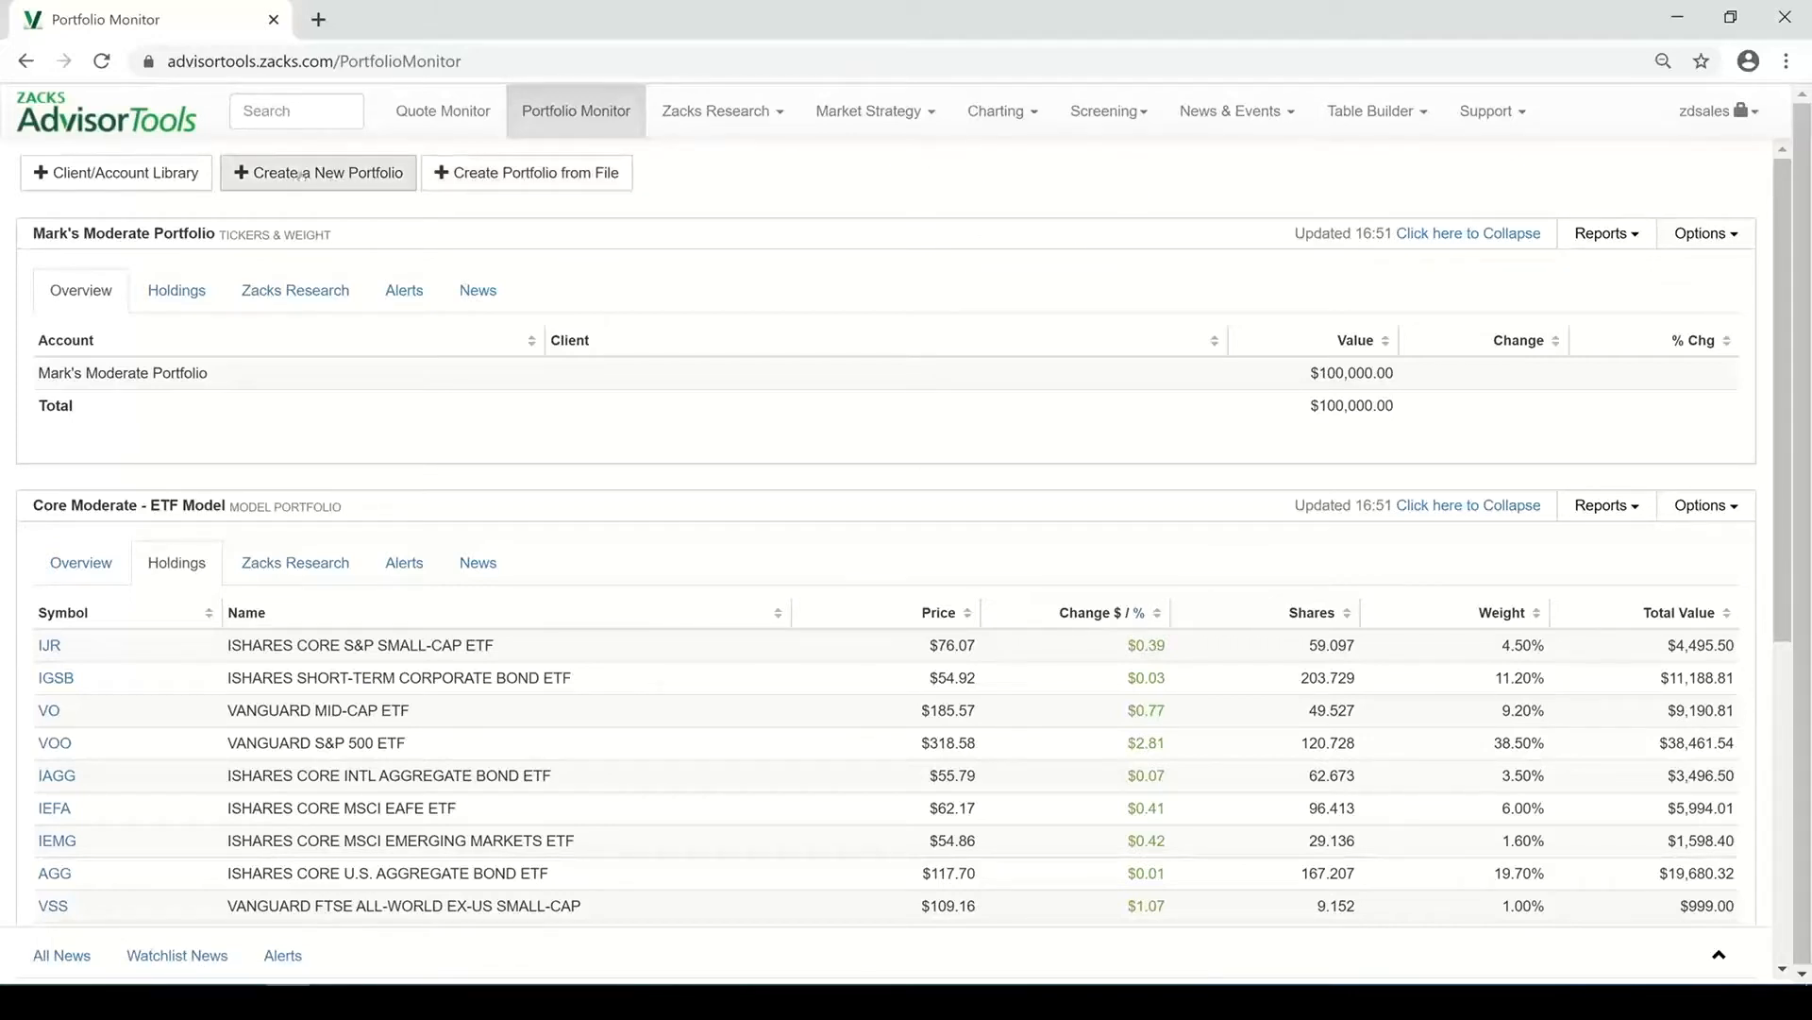
# Open and close the Create a New Portfolio and Create Portfolio from File dialogs to review their options
pyautogui.click(303, 174)
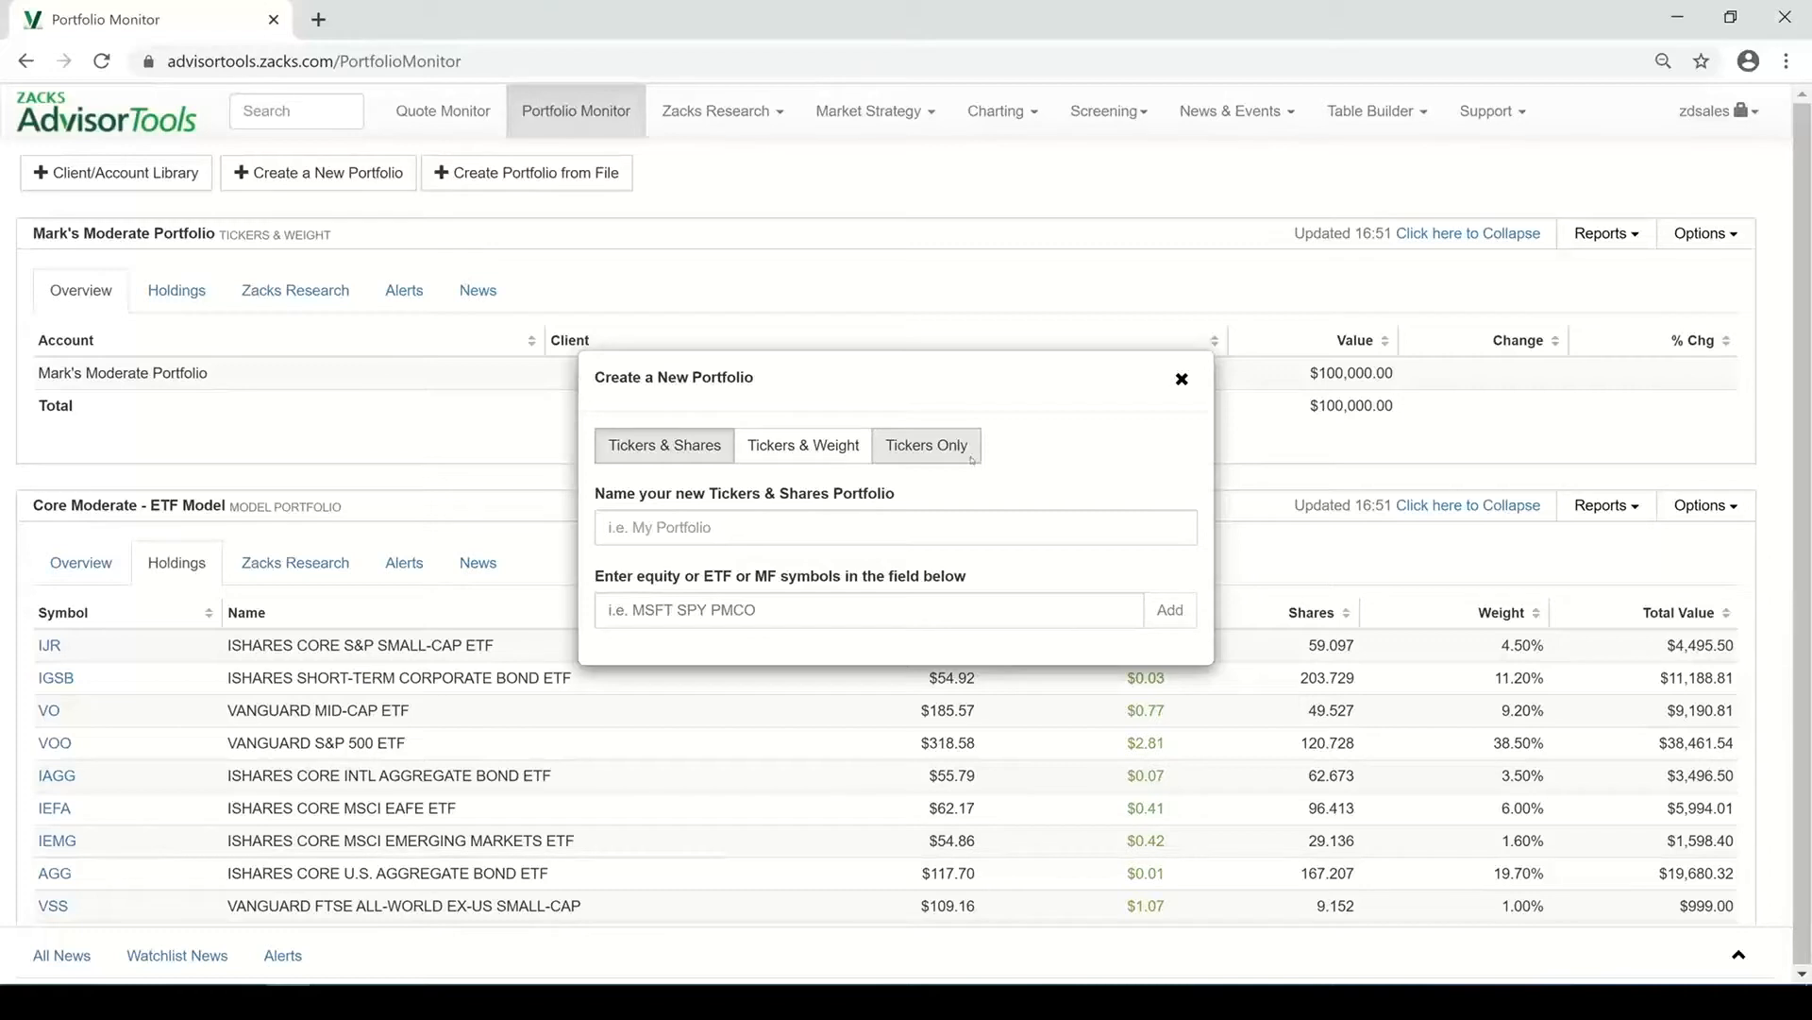
pyautogui.click(1181, 379)
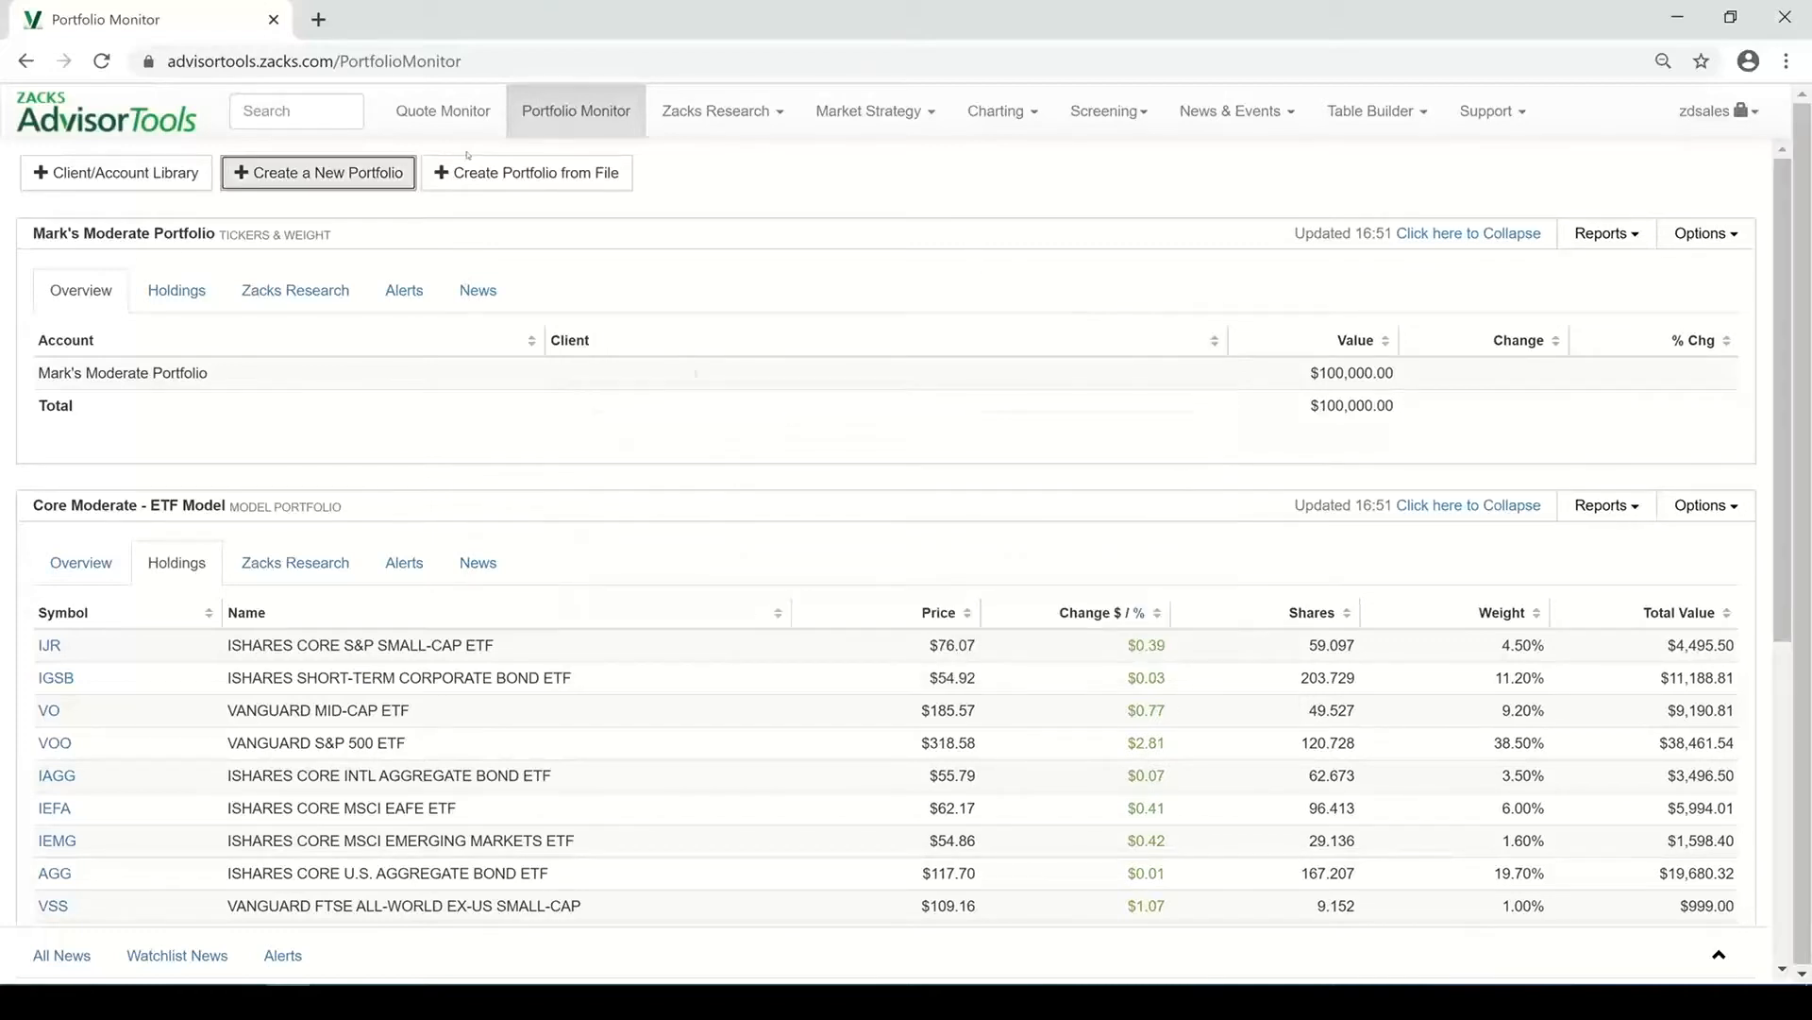
pyautogui.click(536, 175)
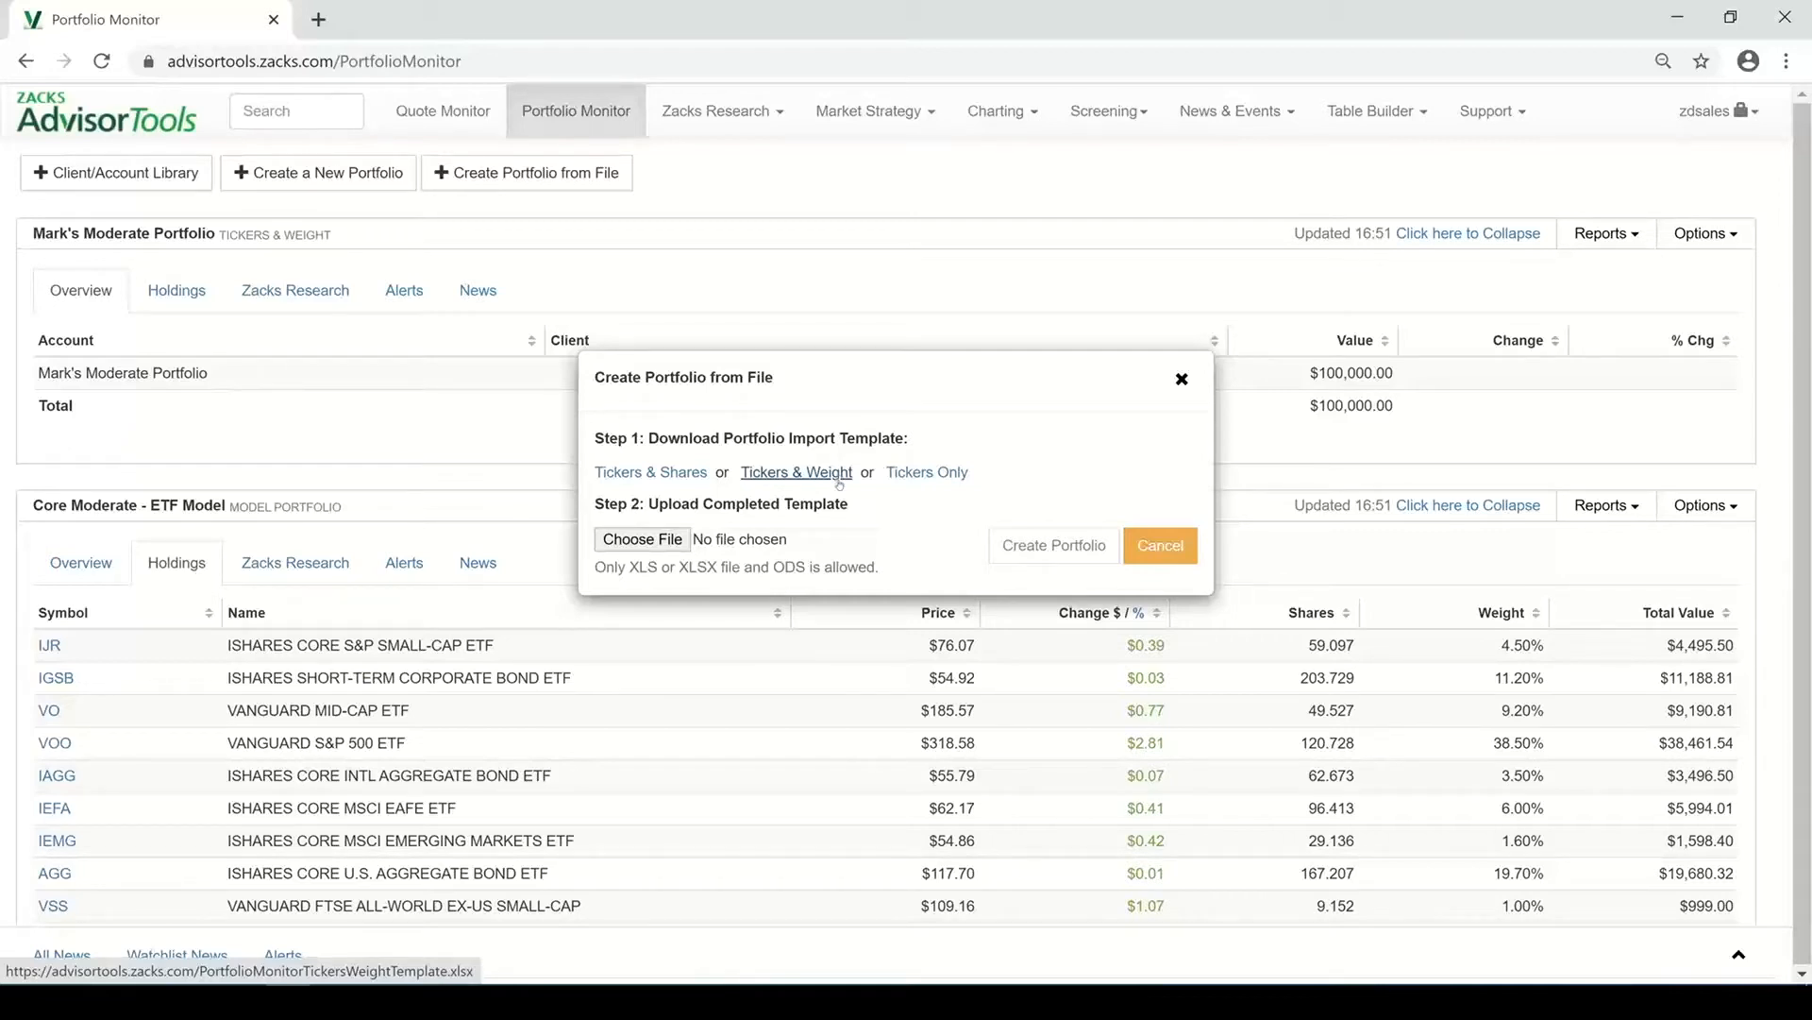
pyautogui.click(1140, 551)
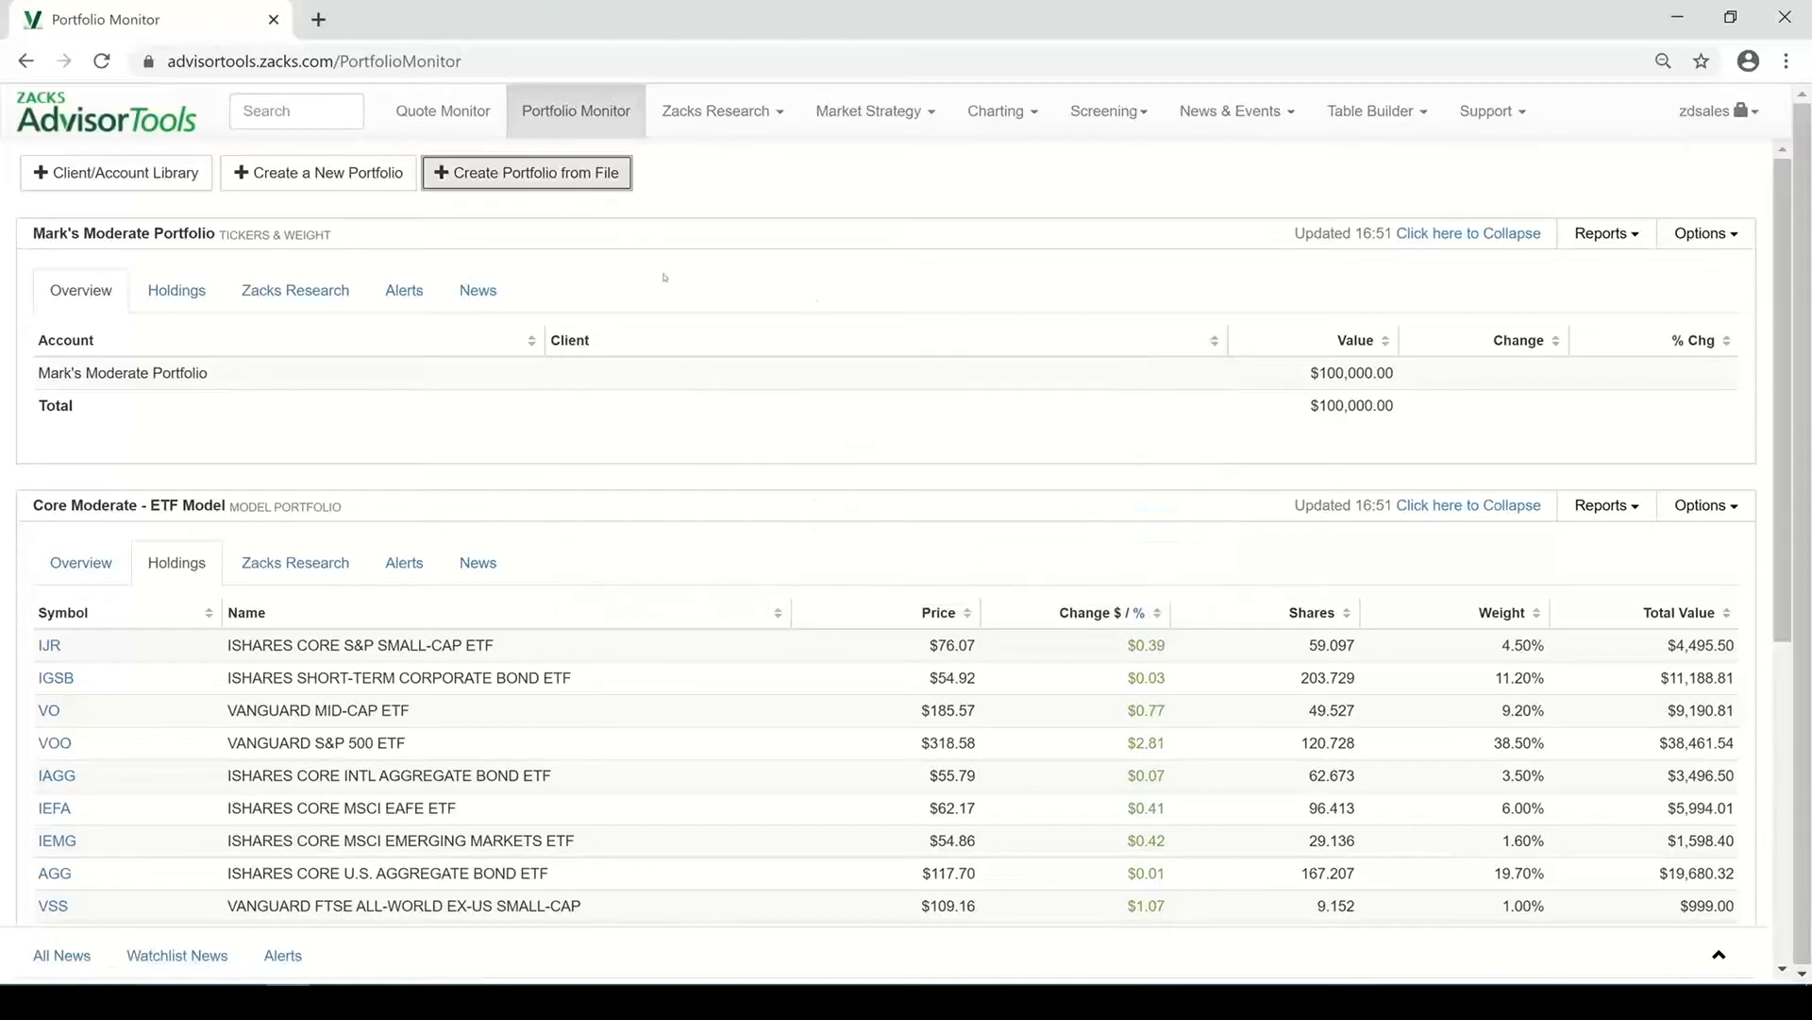
# Examine the Client/Account Library and the portfolios listed on the Portfolio Monitor page
pyautogui.click(108, 183)
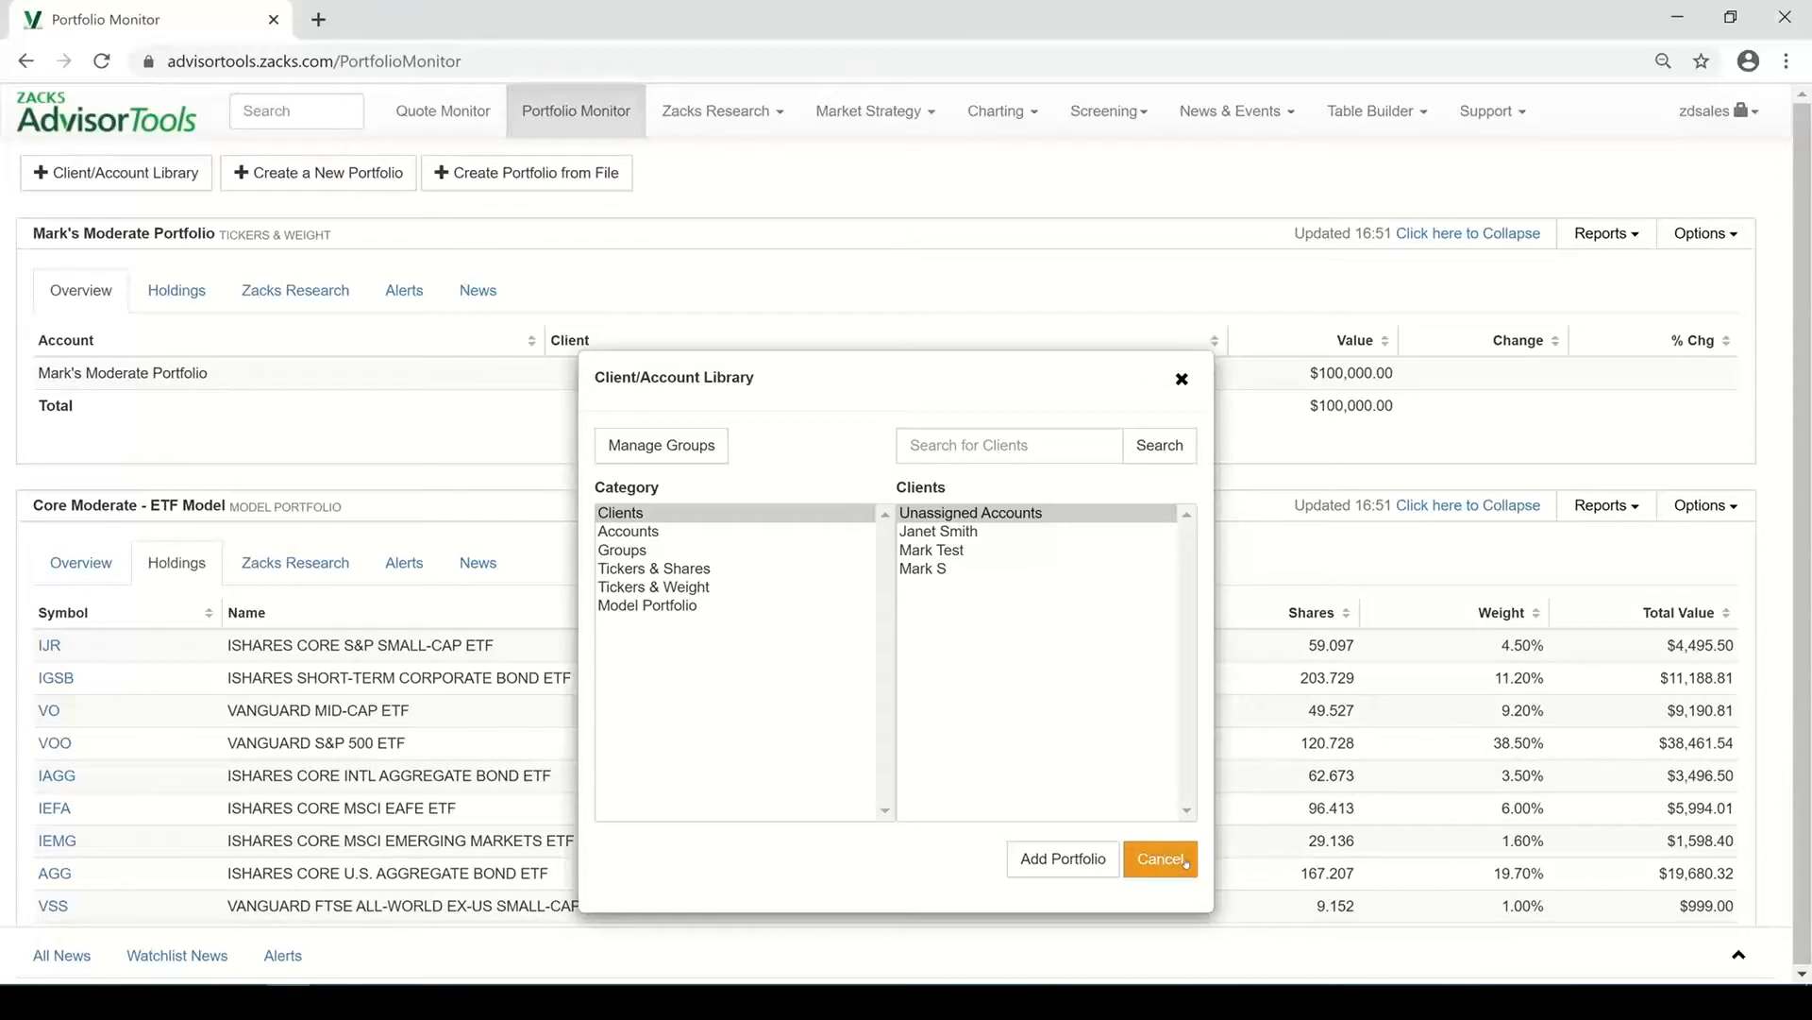
pyautogui.click(1233, 816)
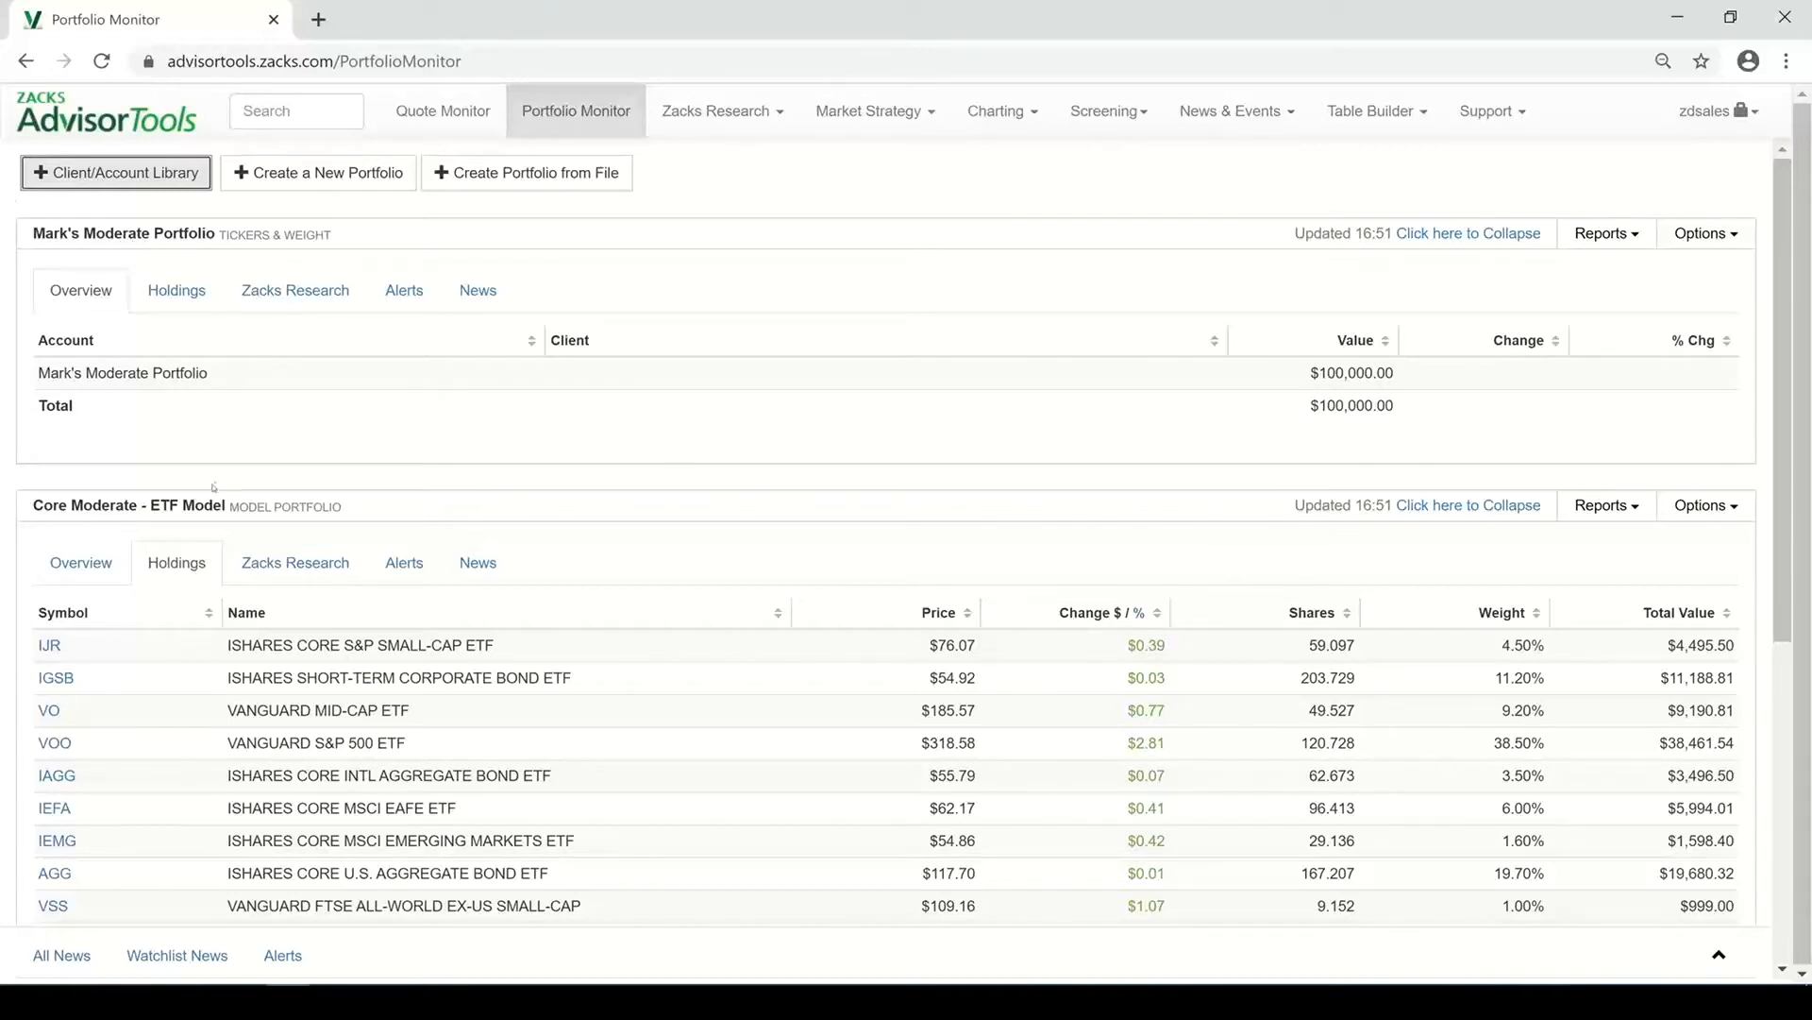
pyautogui.scroll(-2, 432, 464)
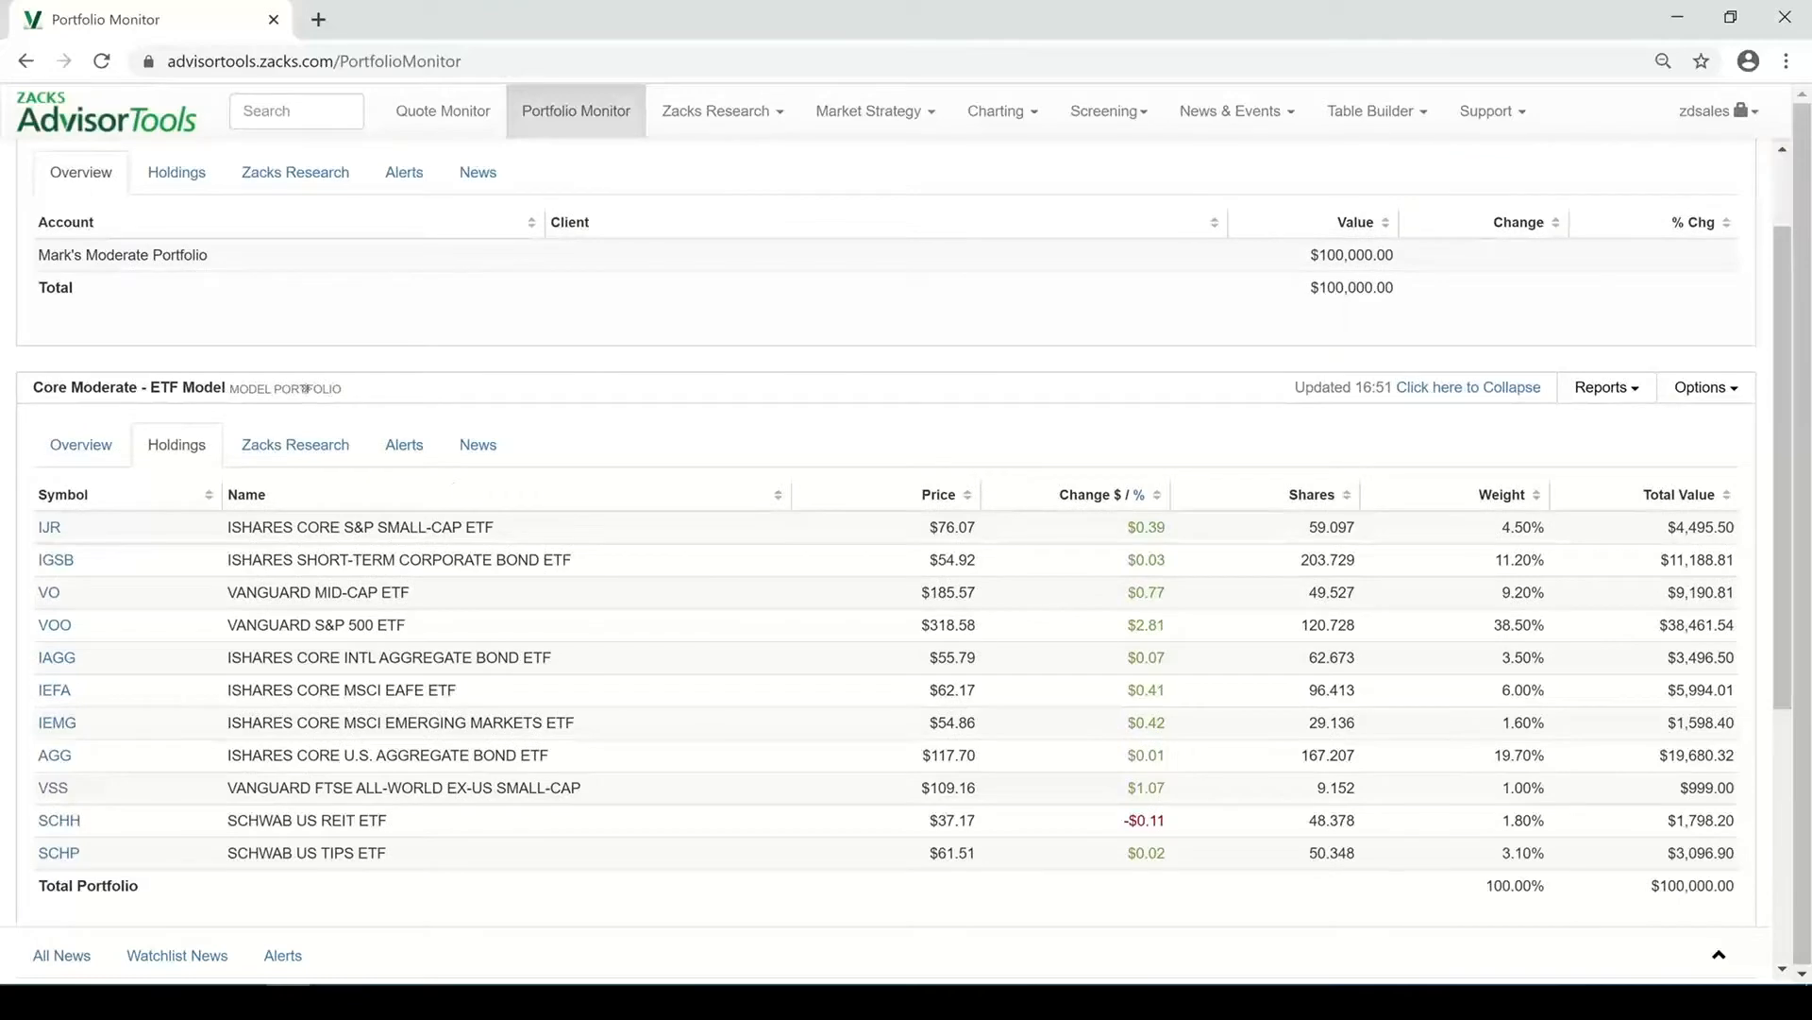
pyautogui.scroll(-4, 322, 371)
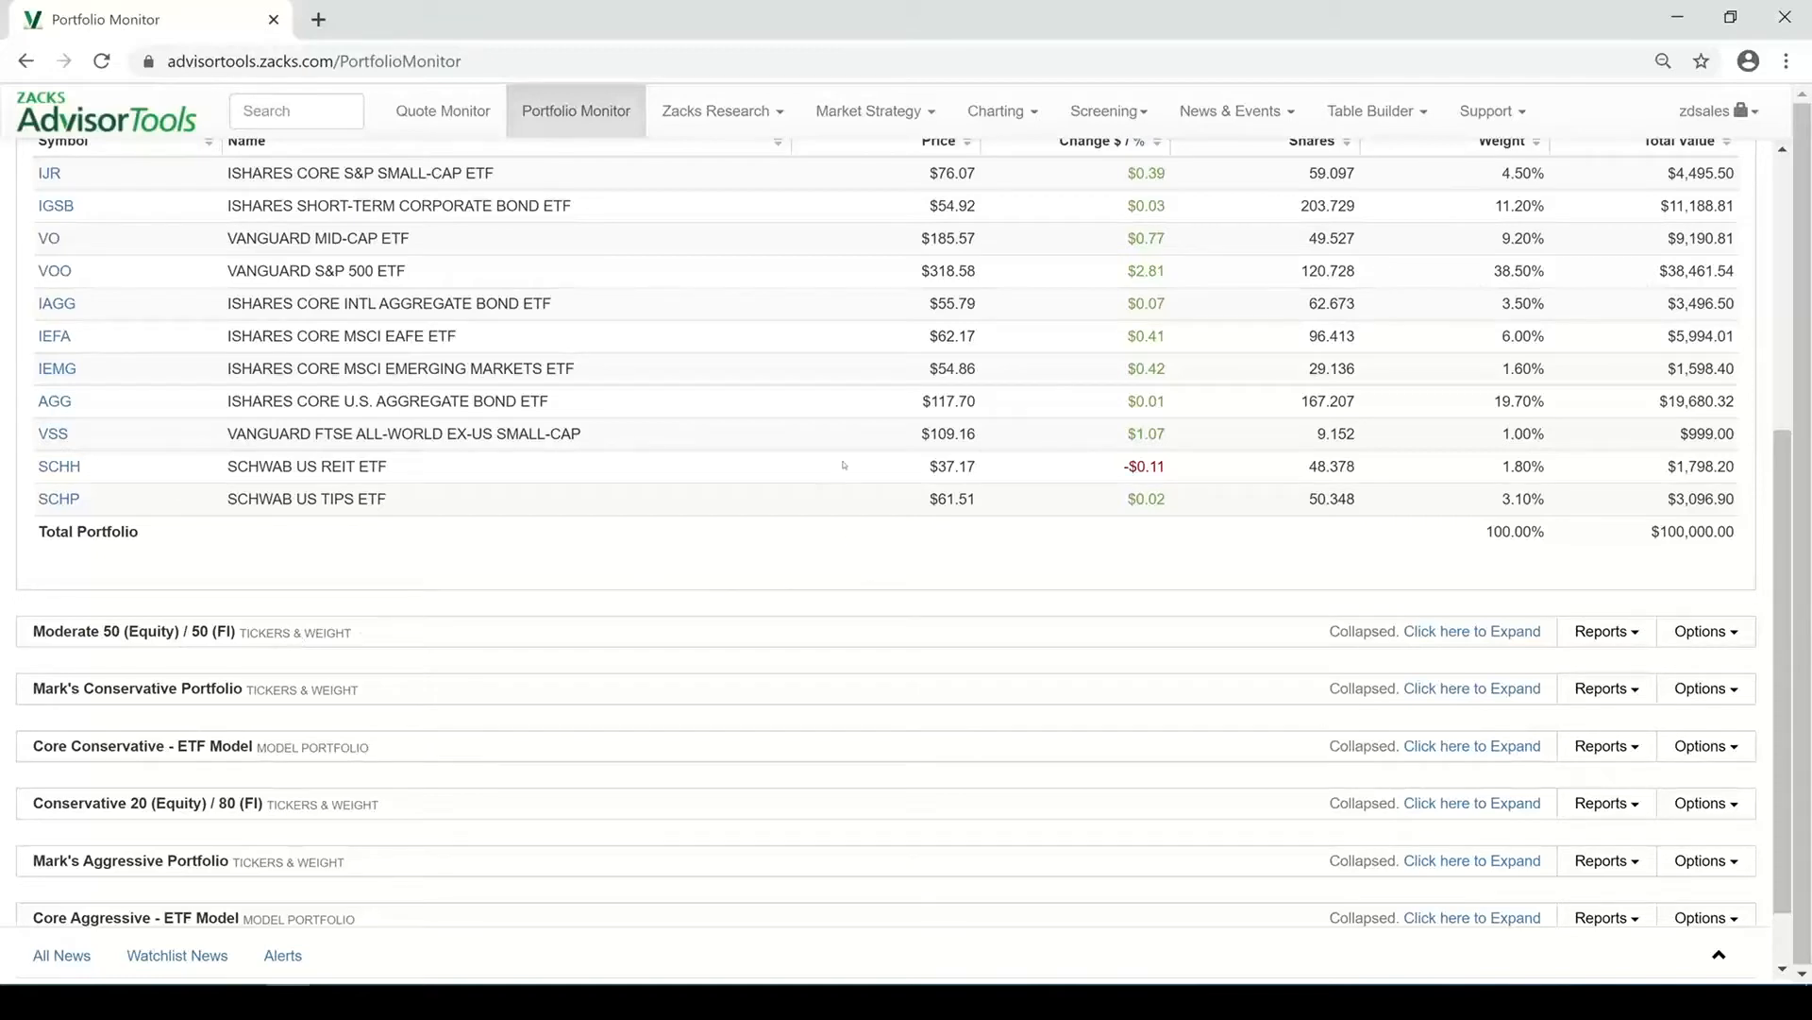
pyautogui.scroll(5, 837, 445)
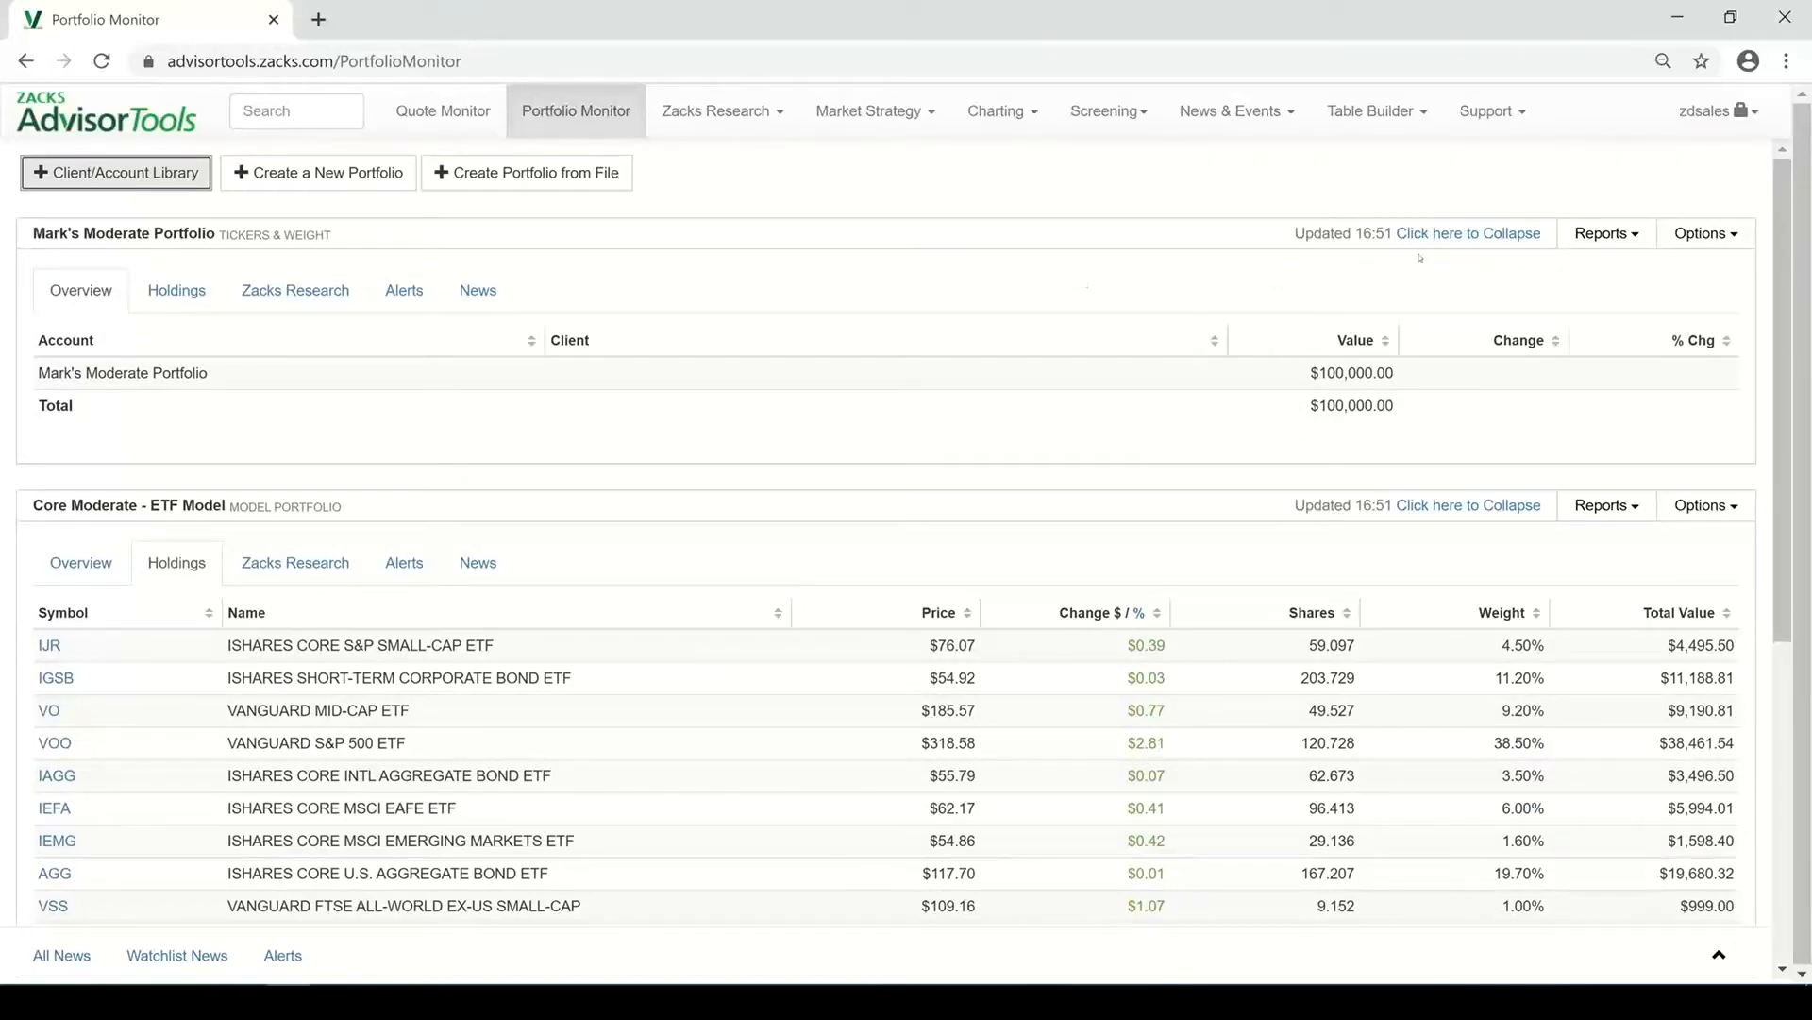
# Show the holdings of the client's moderate portfolio
pyautogui.click(1602, 234)
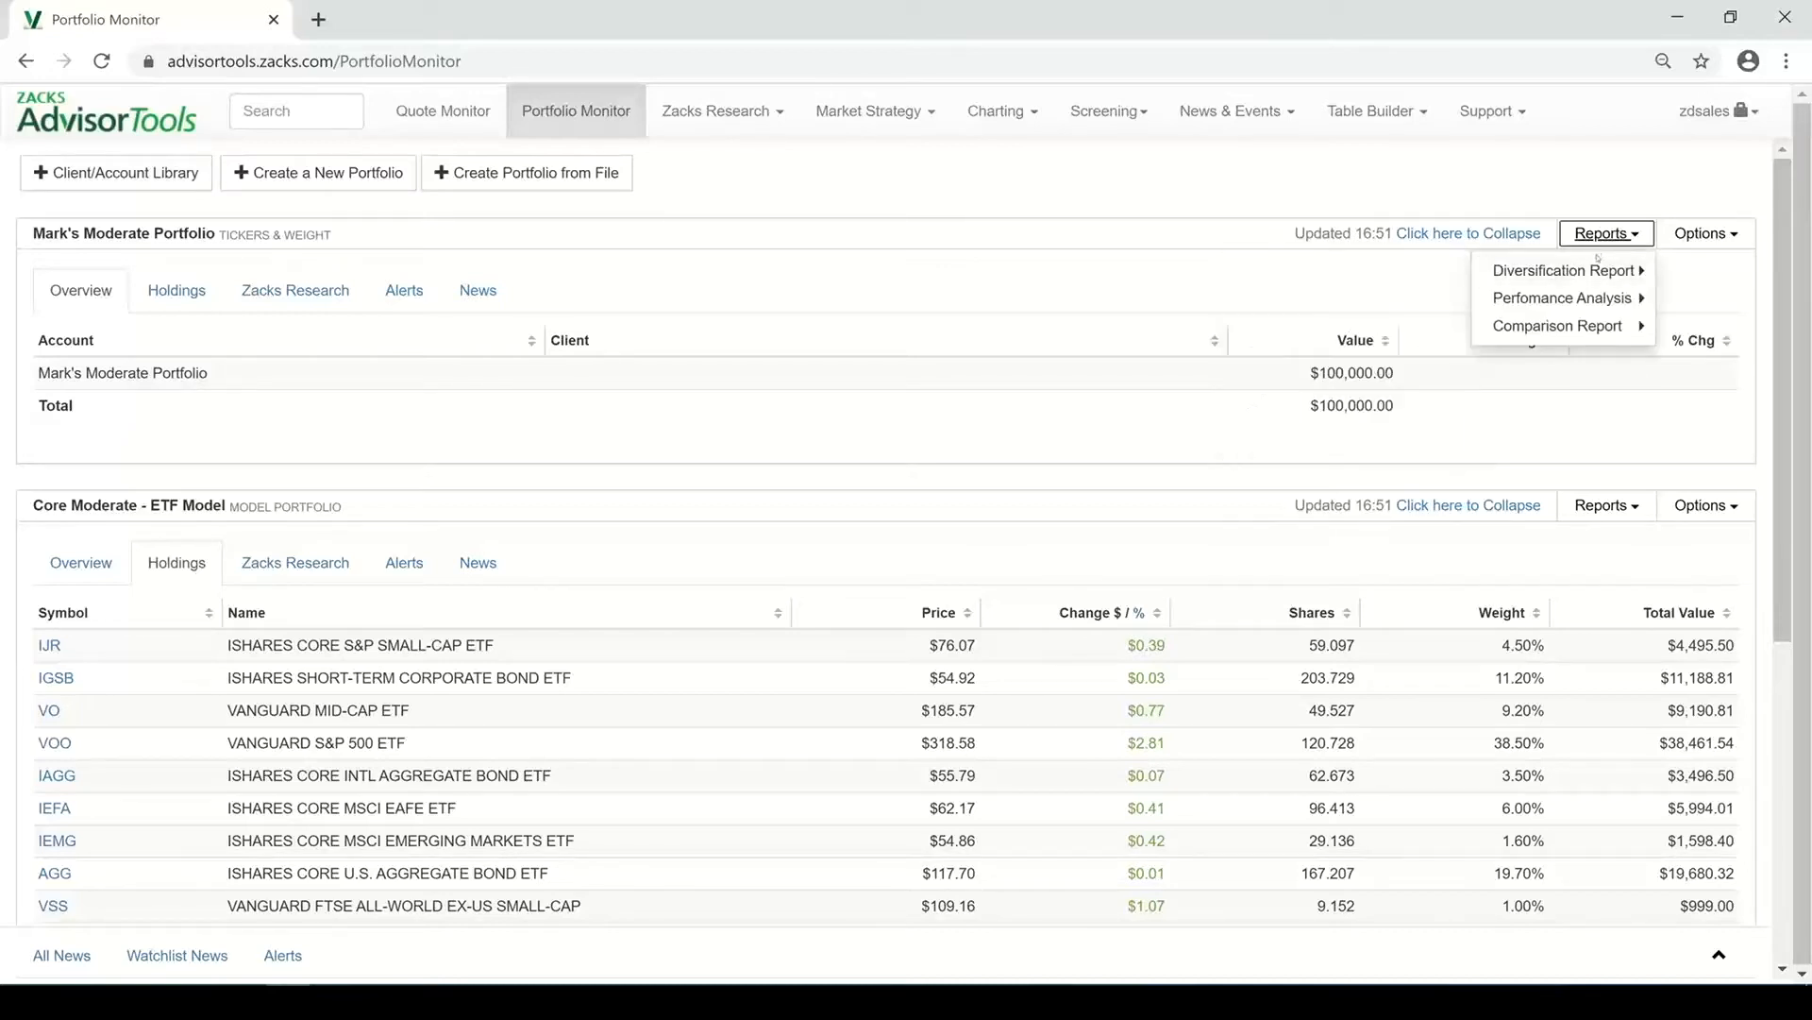
pyautogui.moveTo(1582, 329)
pyautogui.click(194, 297)
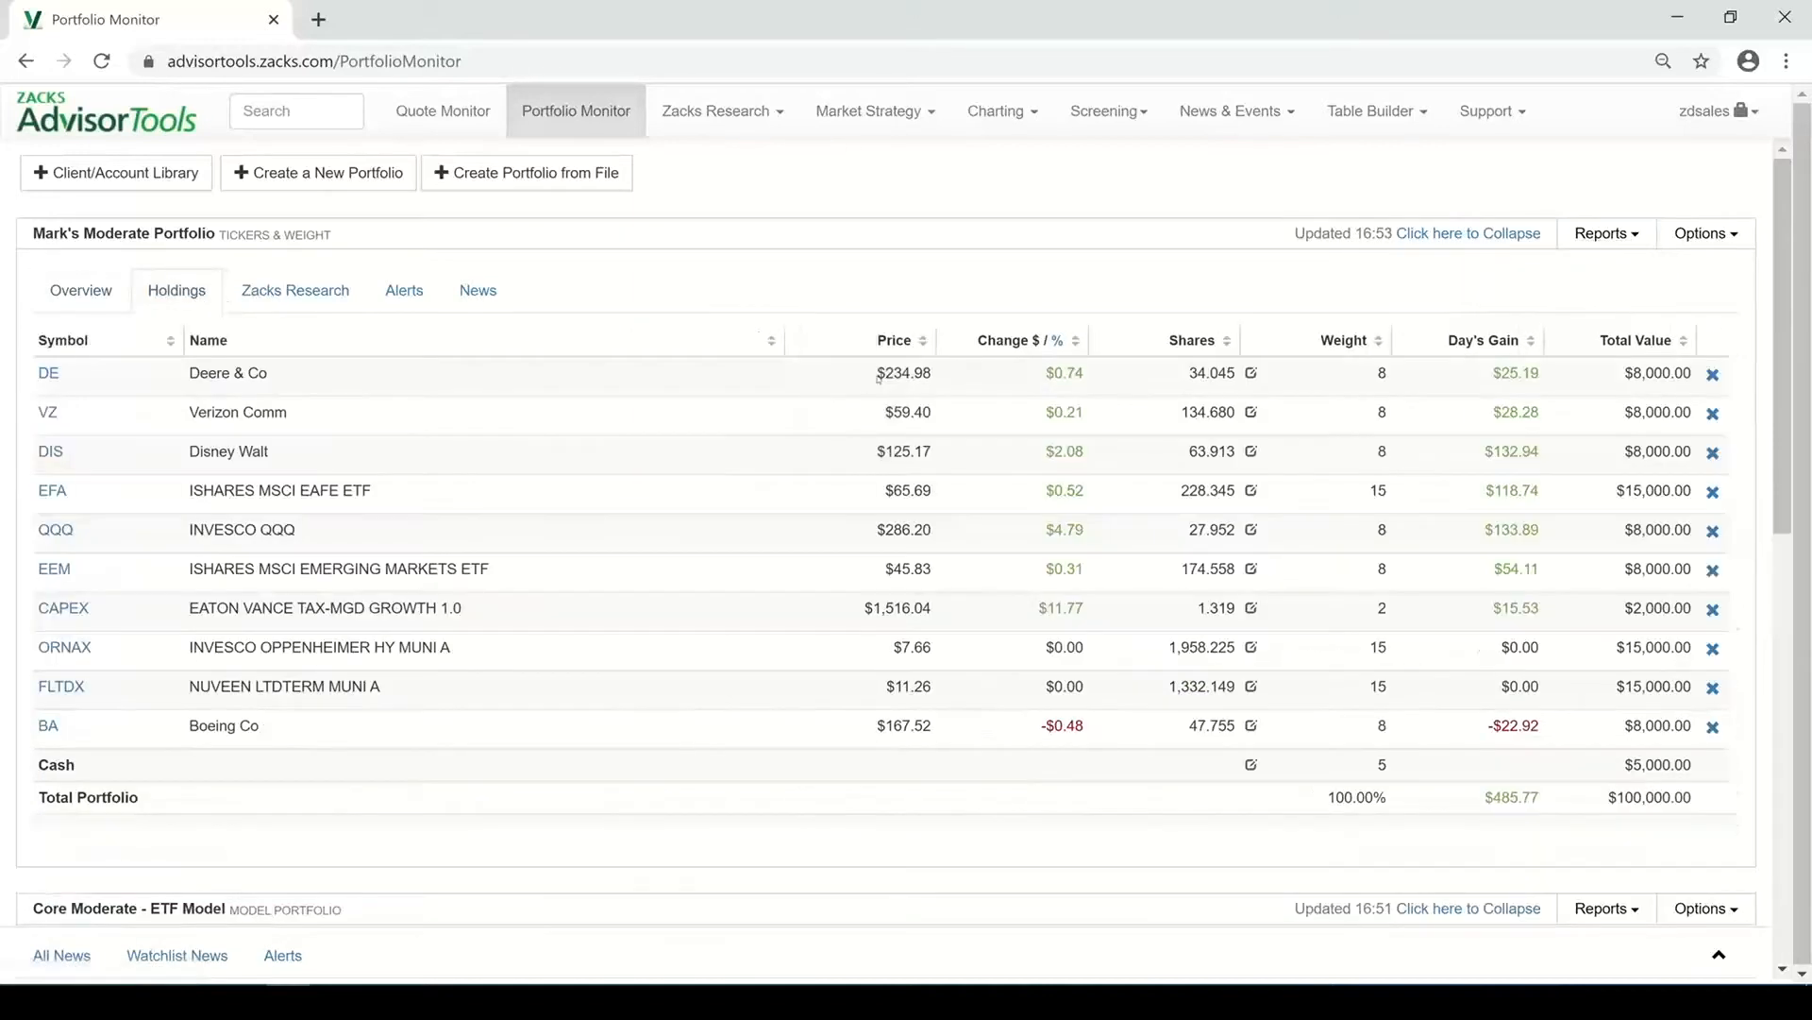
# Open the Diversification Report's asset allocation for the client's moderate portfolio
pyautogui.click(1589, 241)
pyautogui.moveTo(1512, 274)
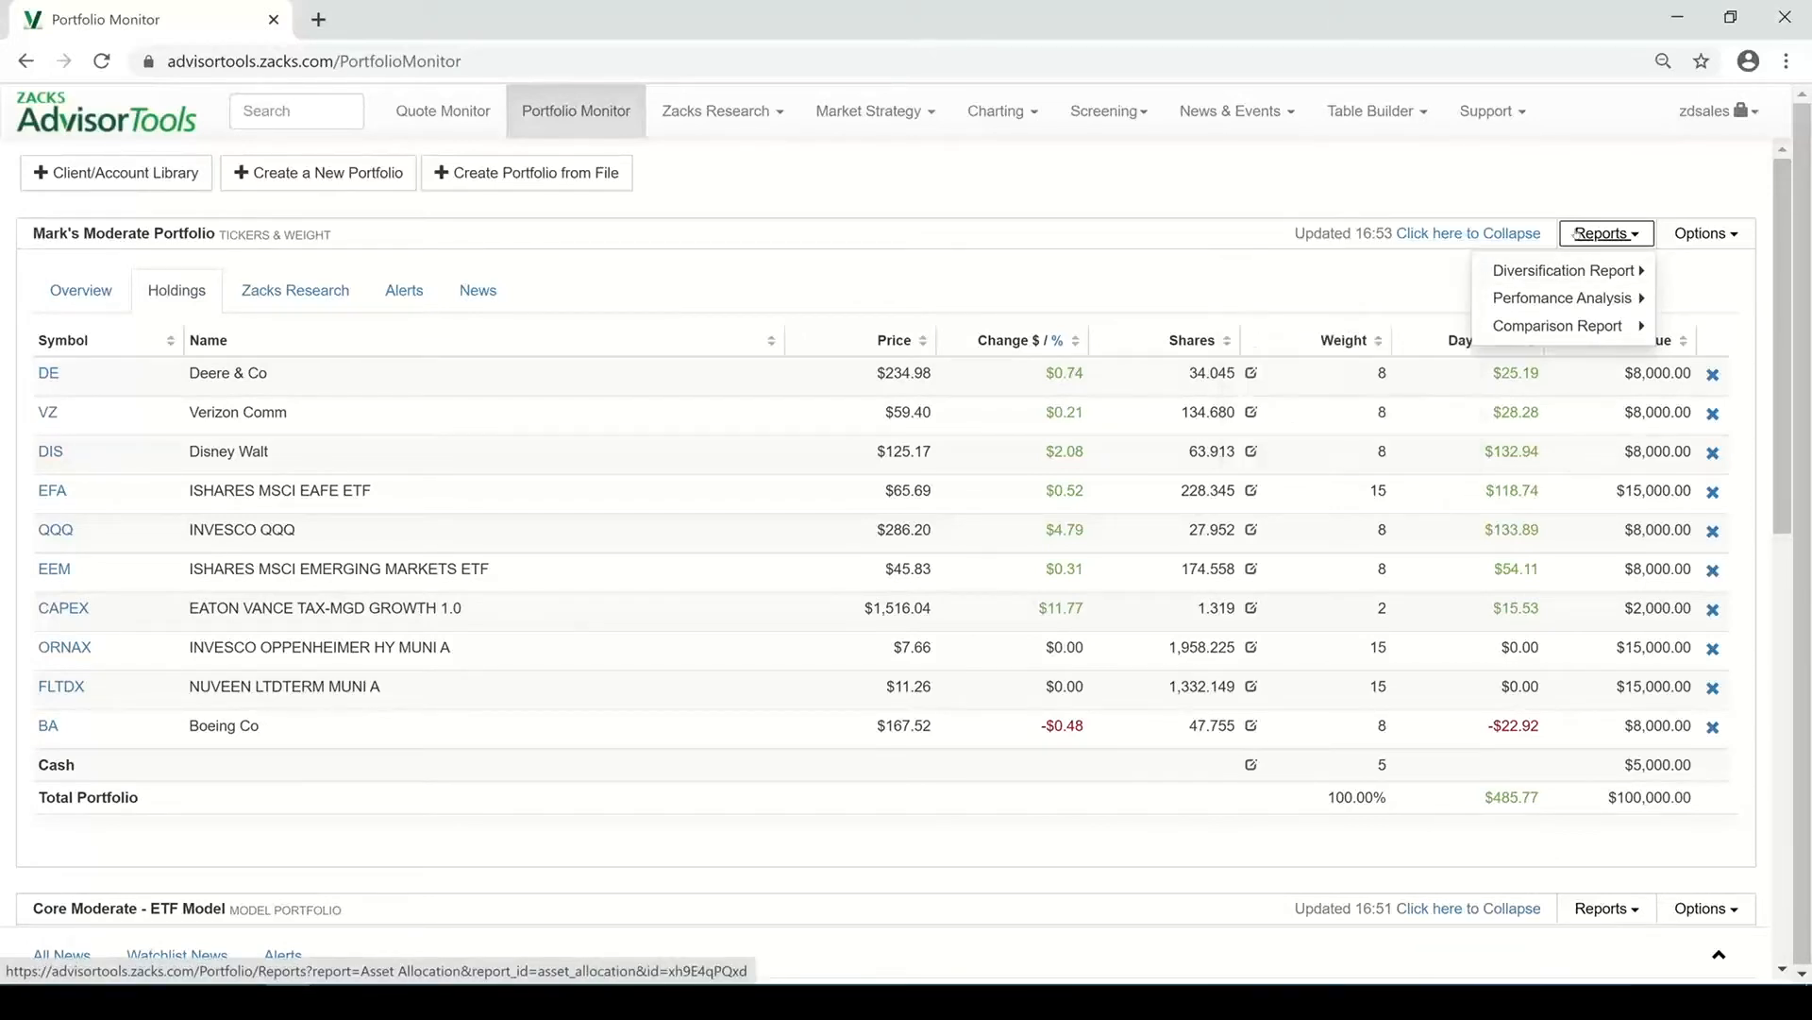
pyautogui.click(1383, 272)
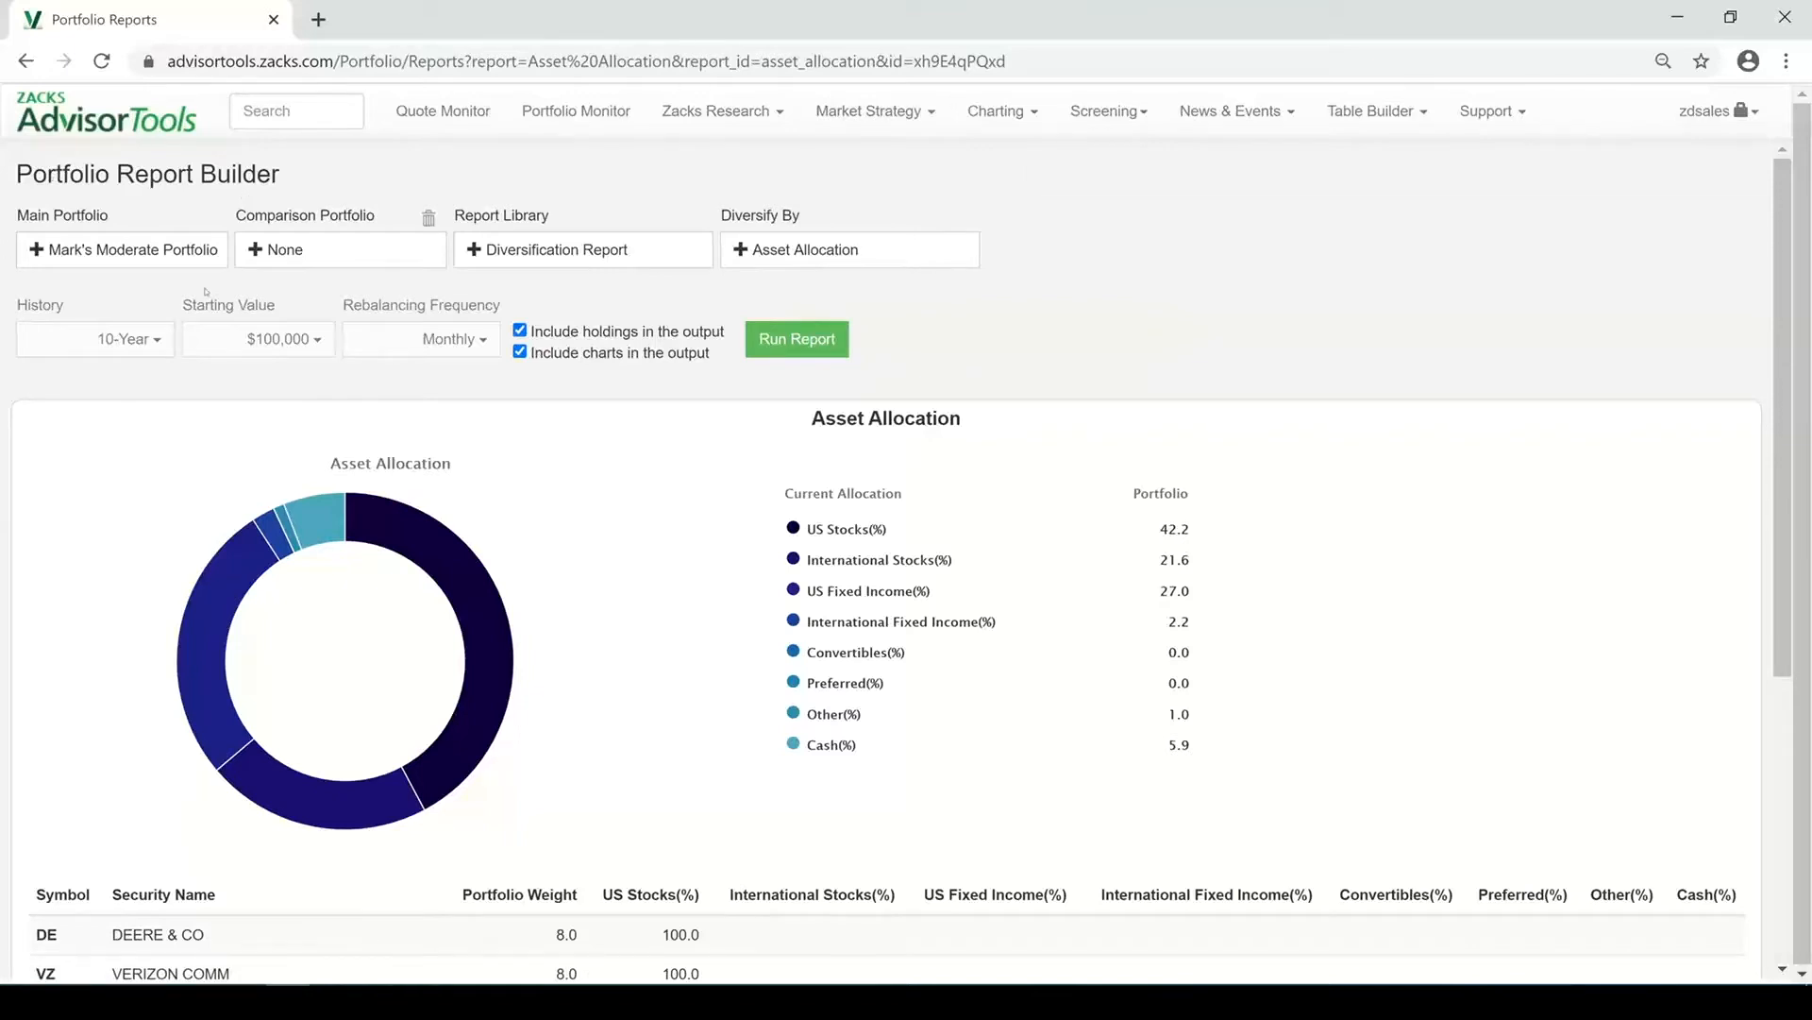
# Examine the Main Portfolio, Report Library and Diversify By choices in the report builder without changing them
pyautogui.click(132, 250)
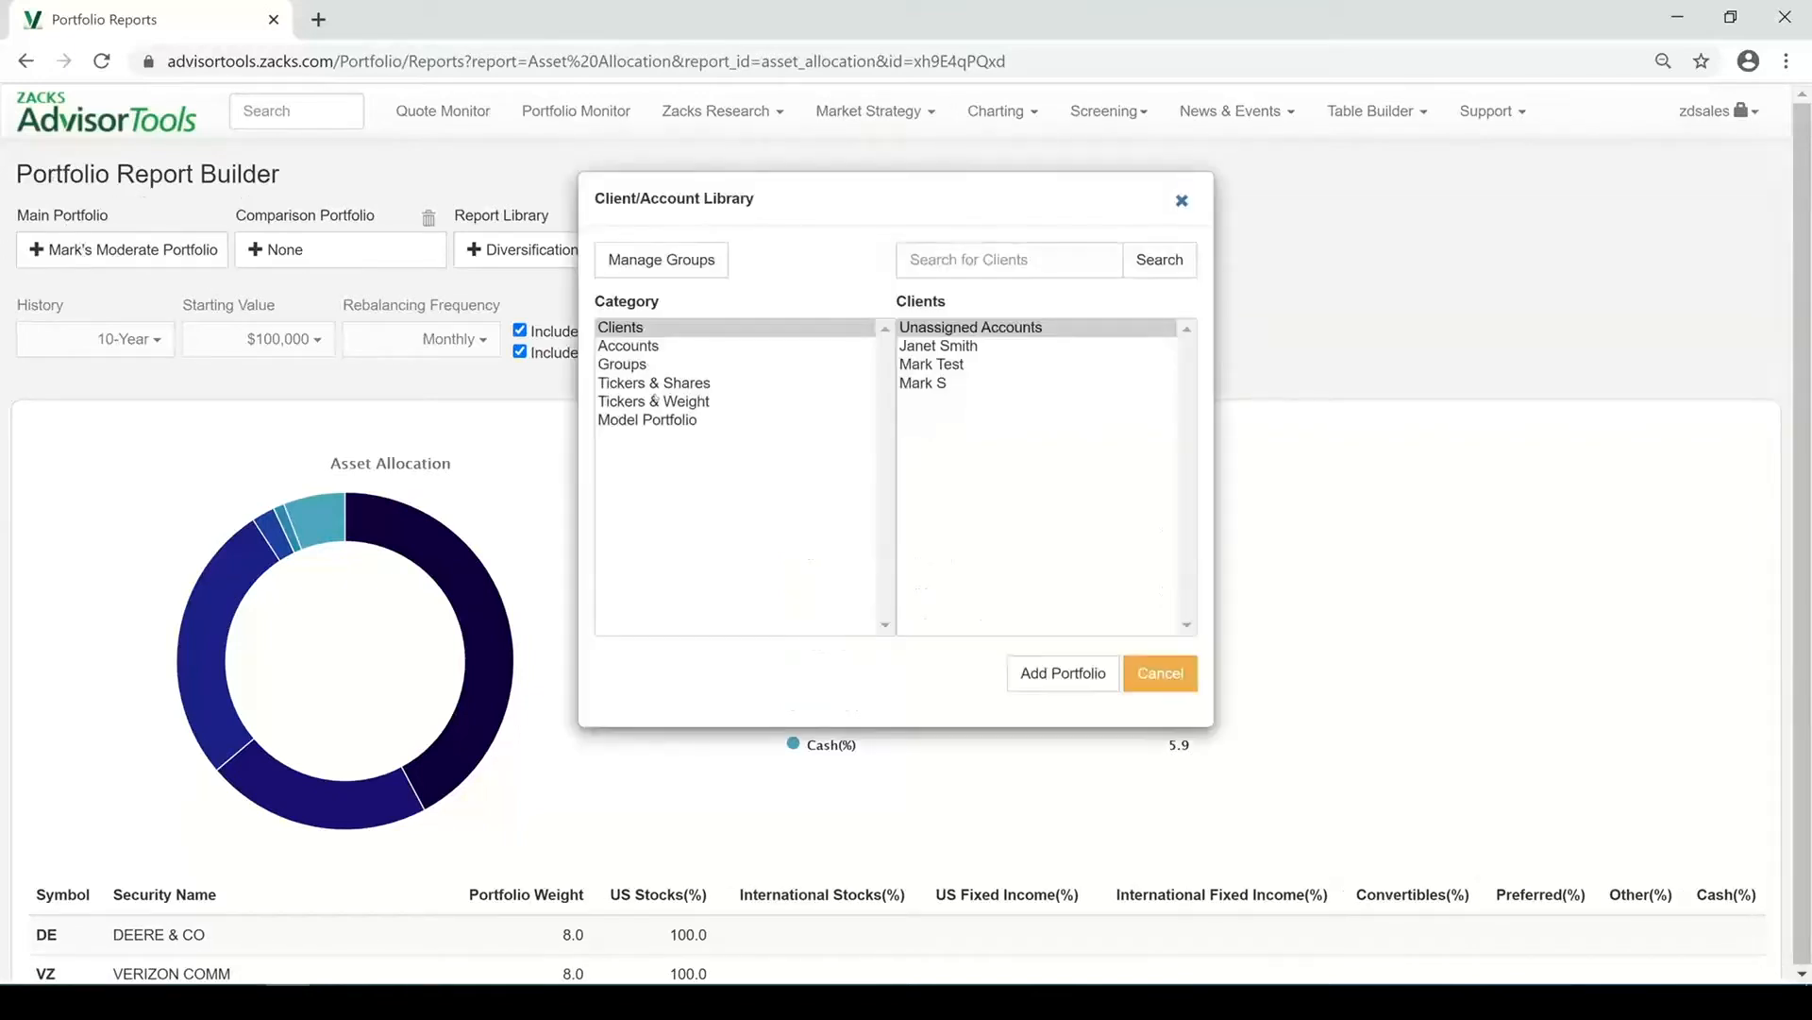
pyautogui.click(1159, 672)
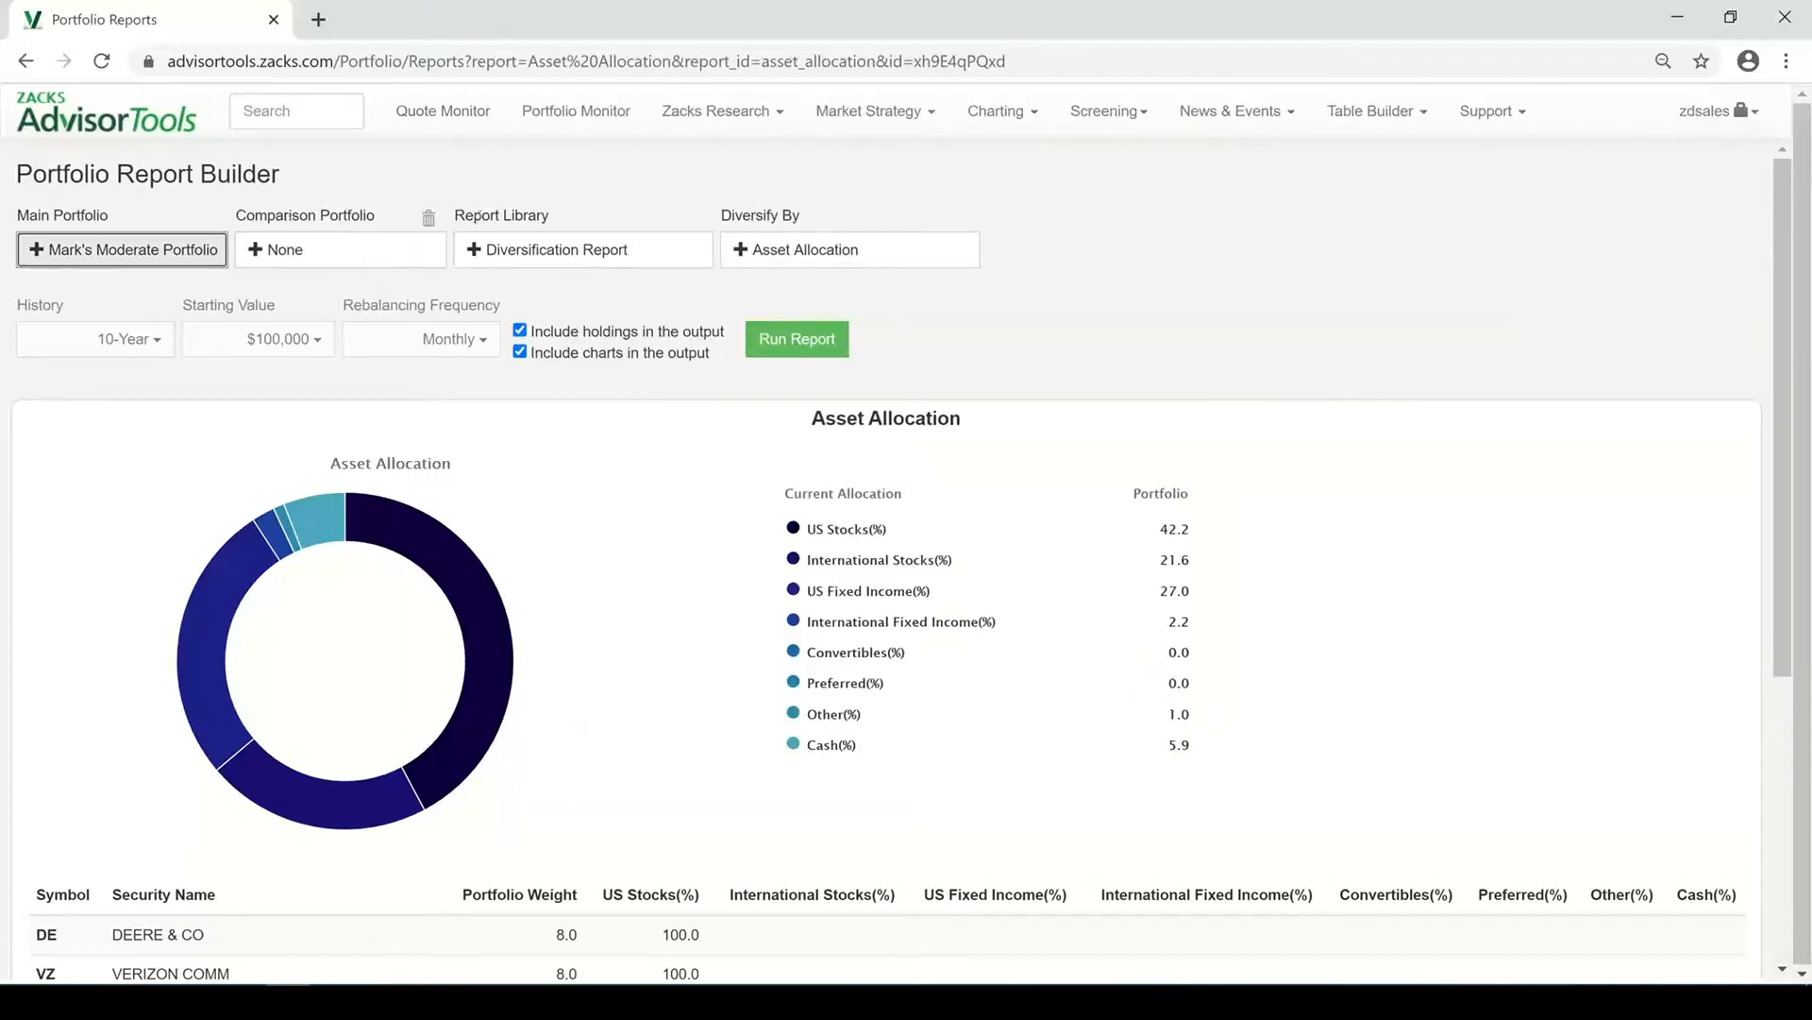
pyautogui.click(540, 259)
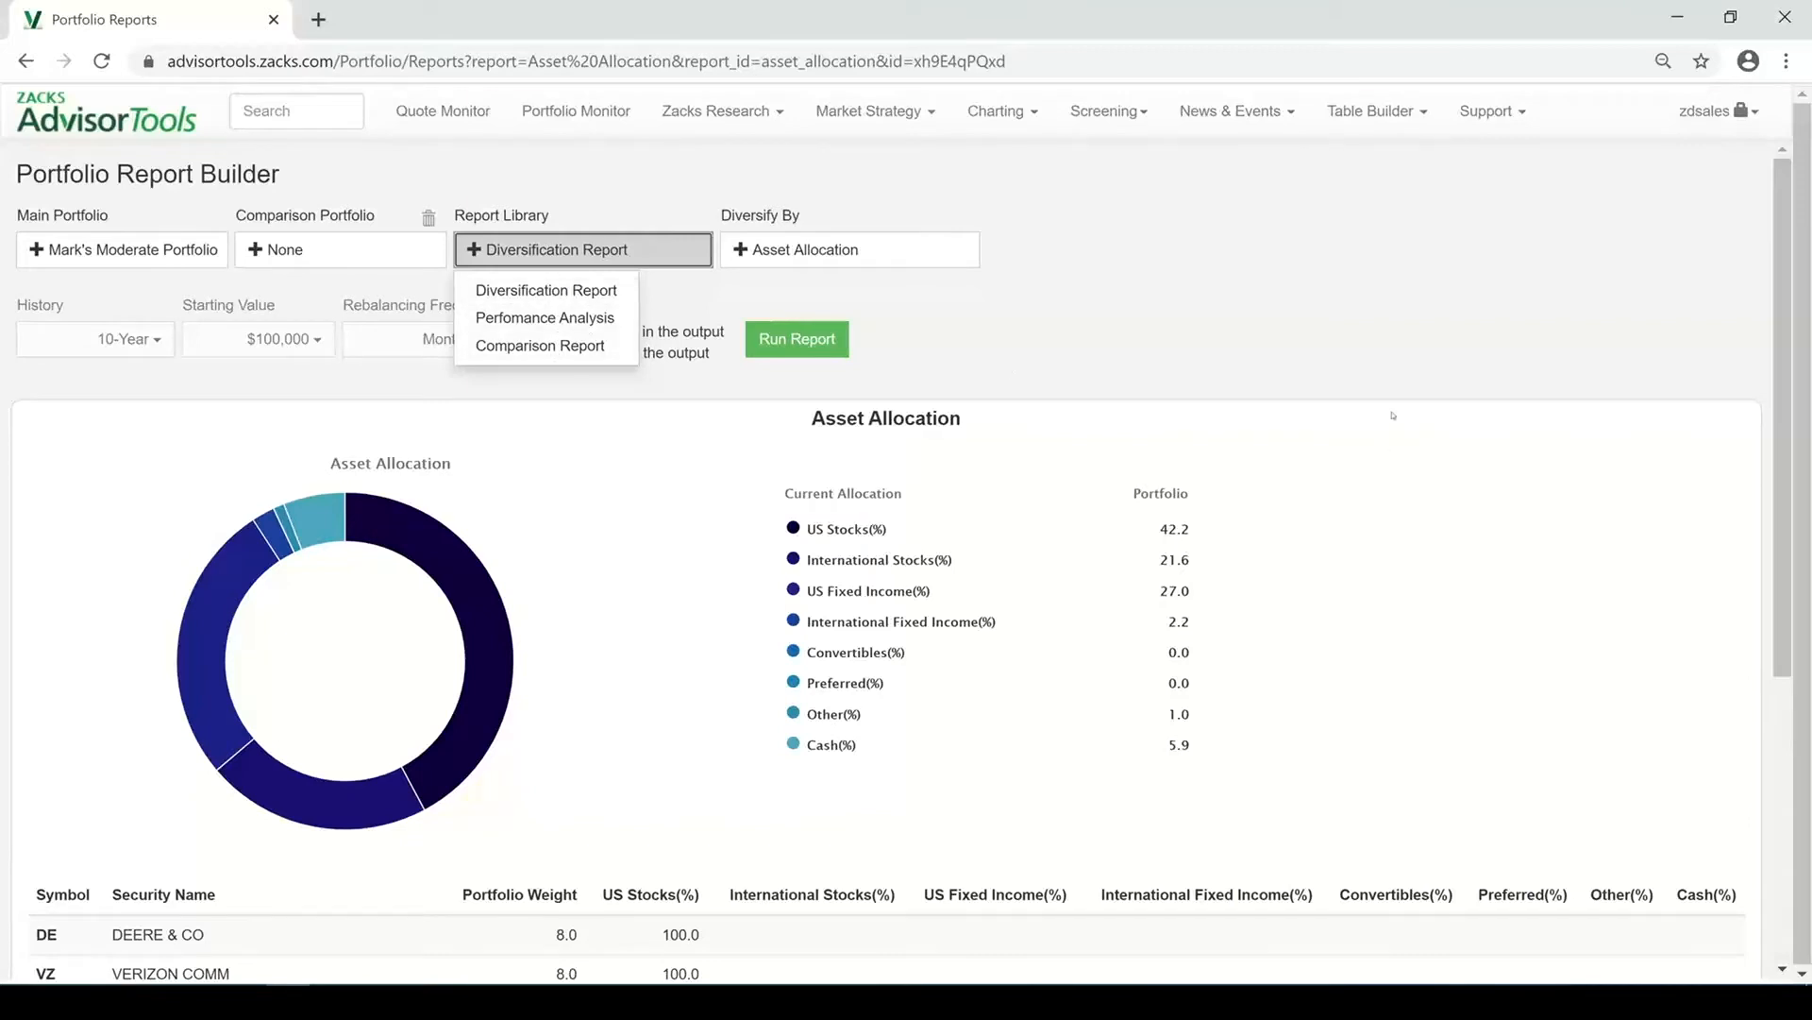
pyautogui.click(1375, 348)
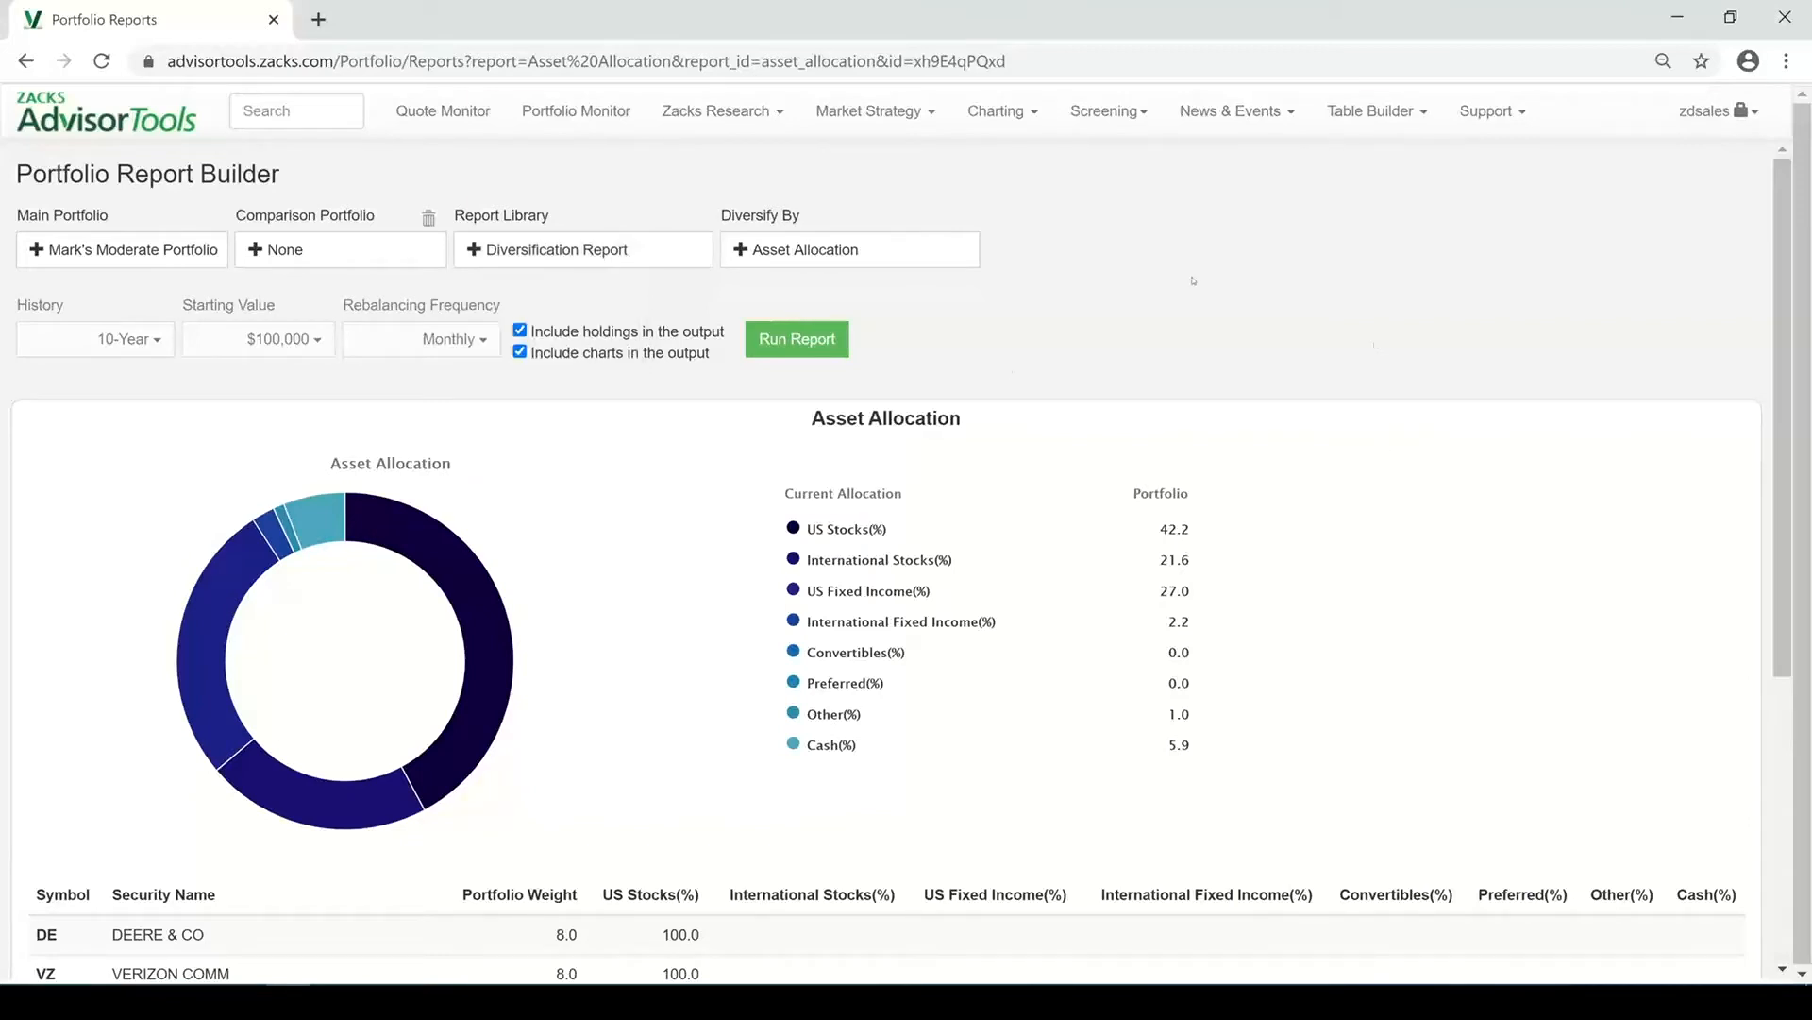
pyautogui.click(901, 251)
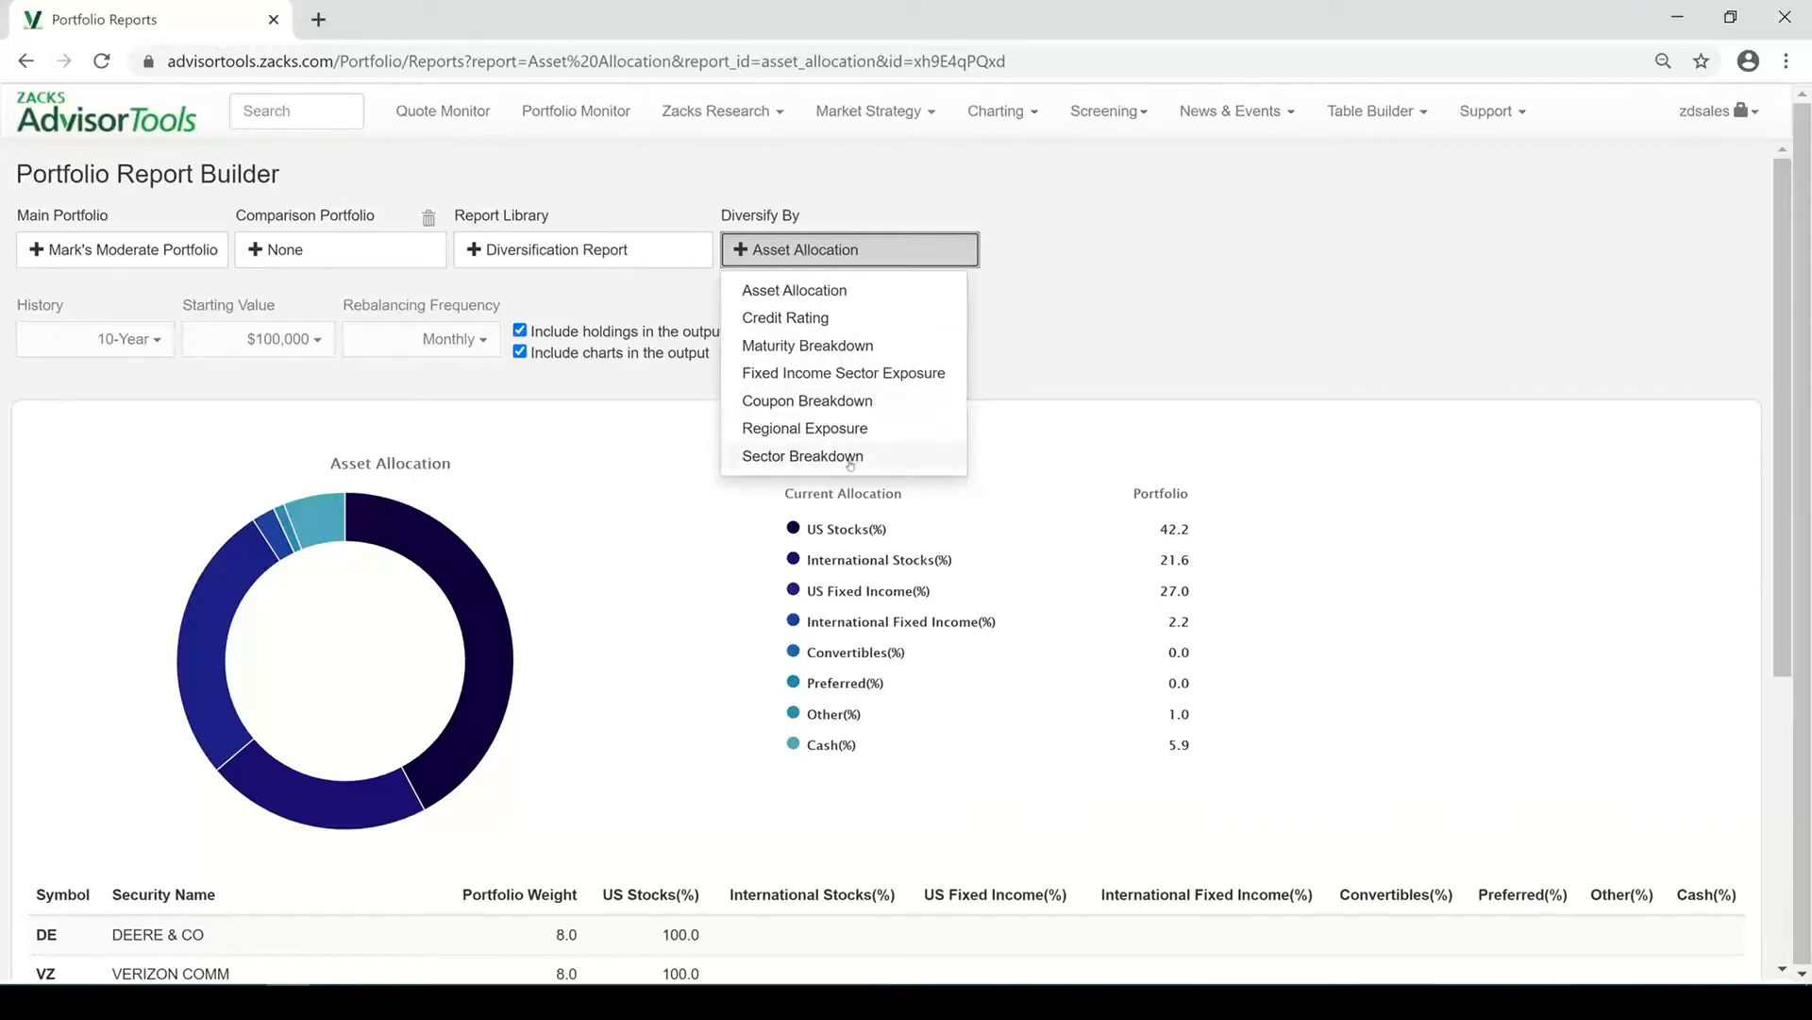
pyautogui.click(1099, 313)
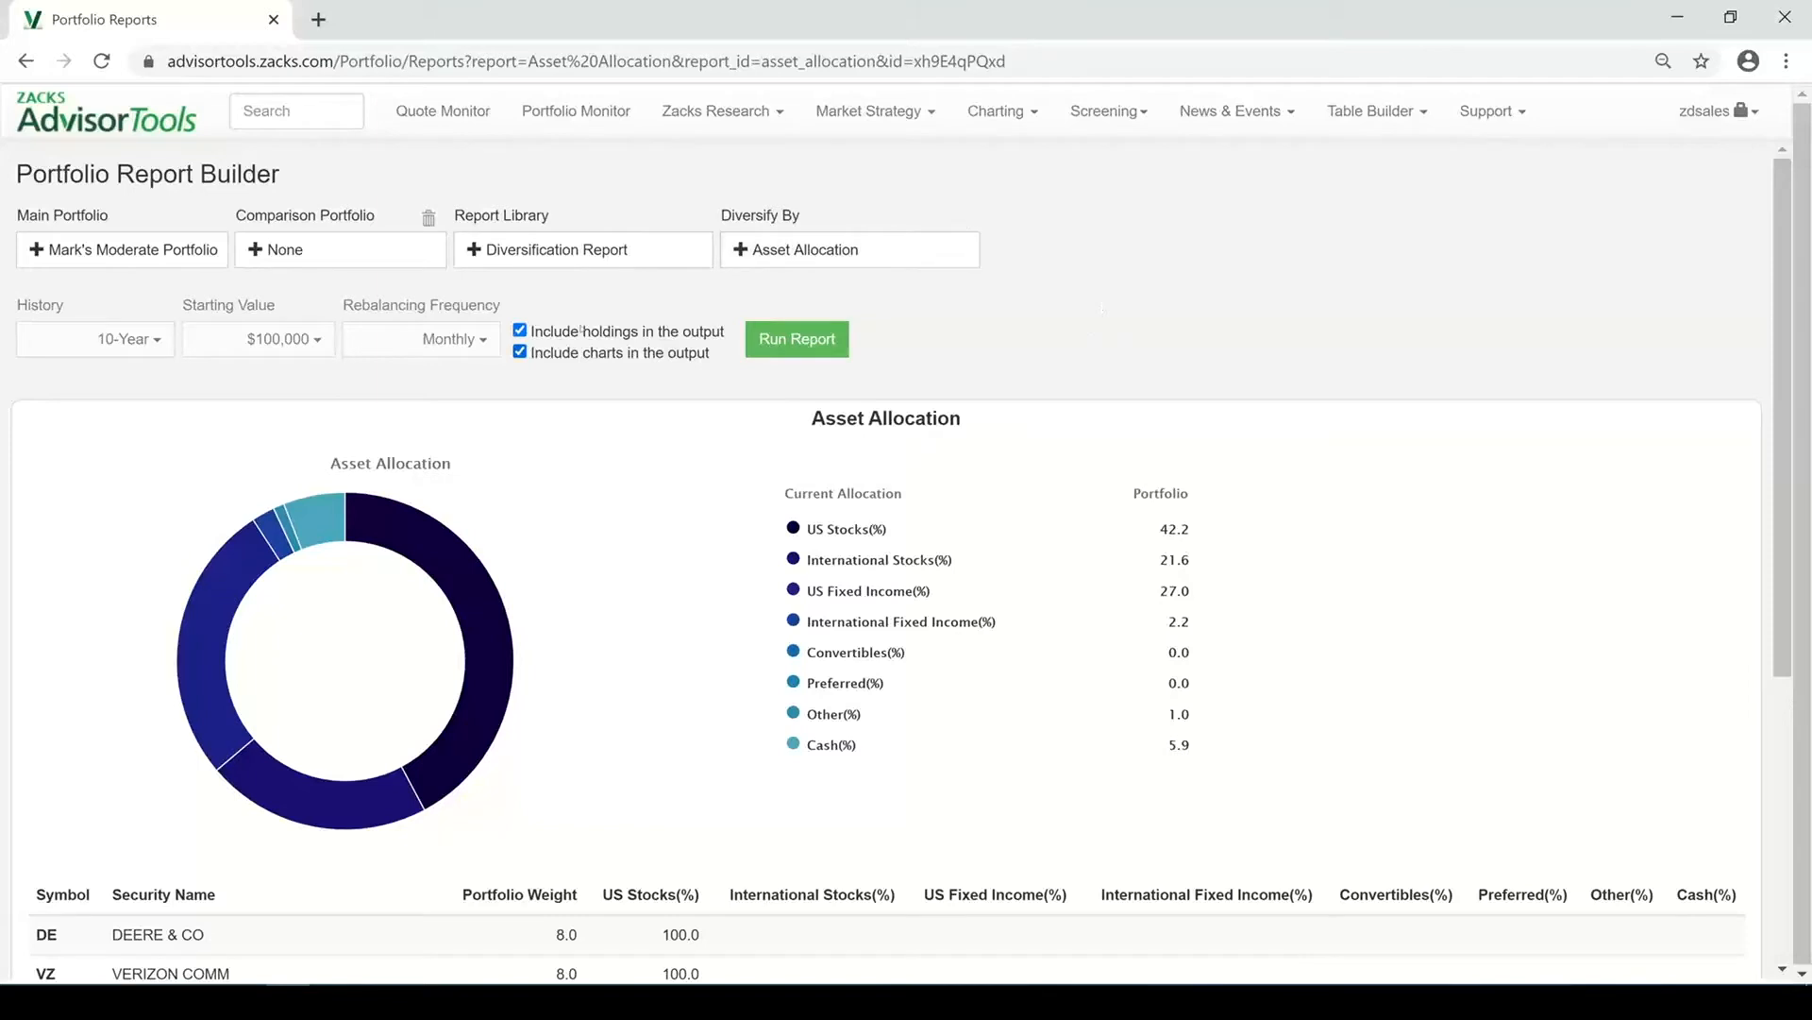
# Run the report with charts excluded from the output
pyautogui.click(520, 352)
pyautogui.click(838, 350)
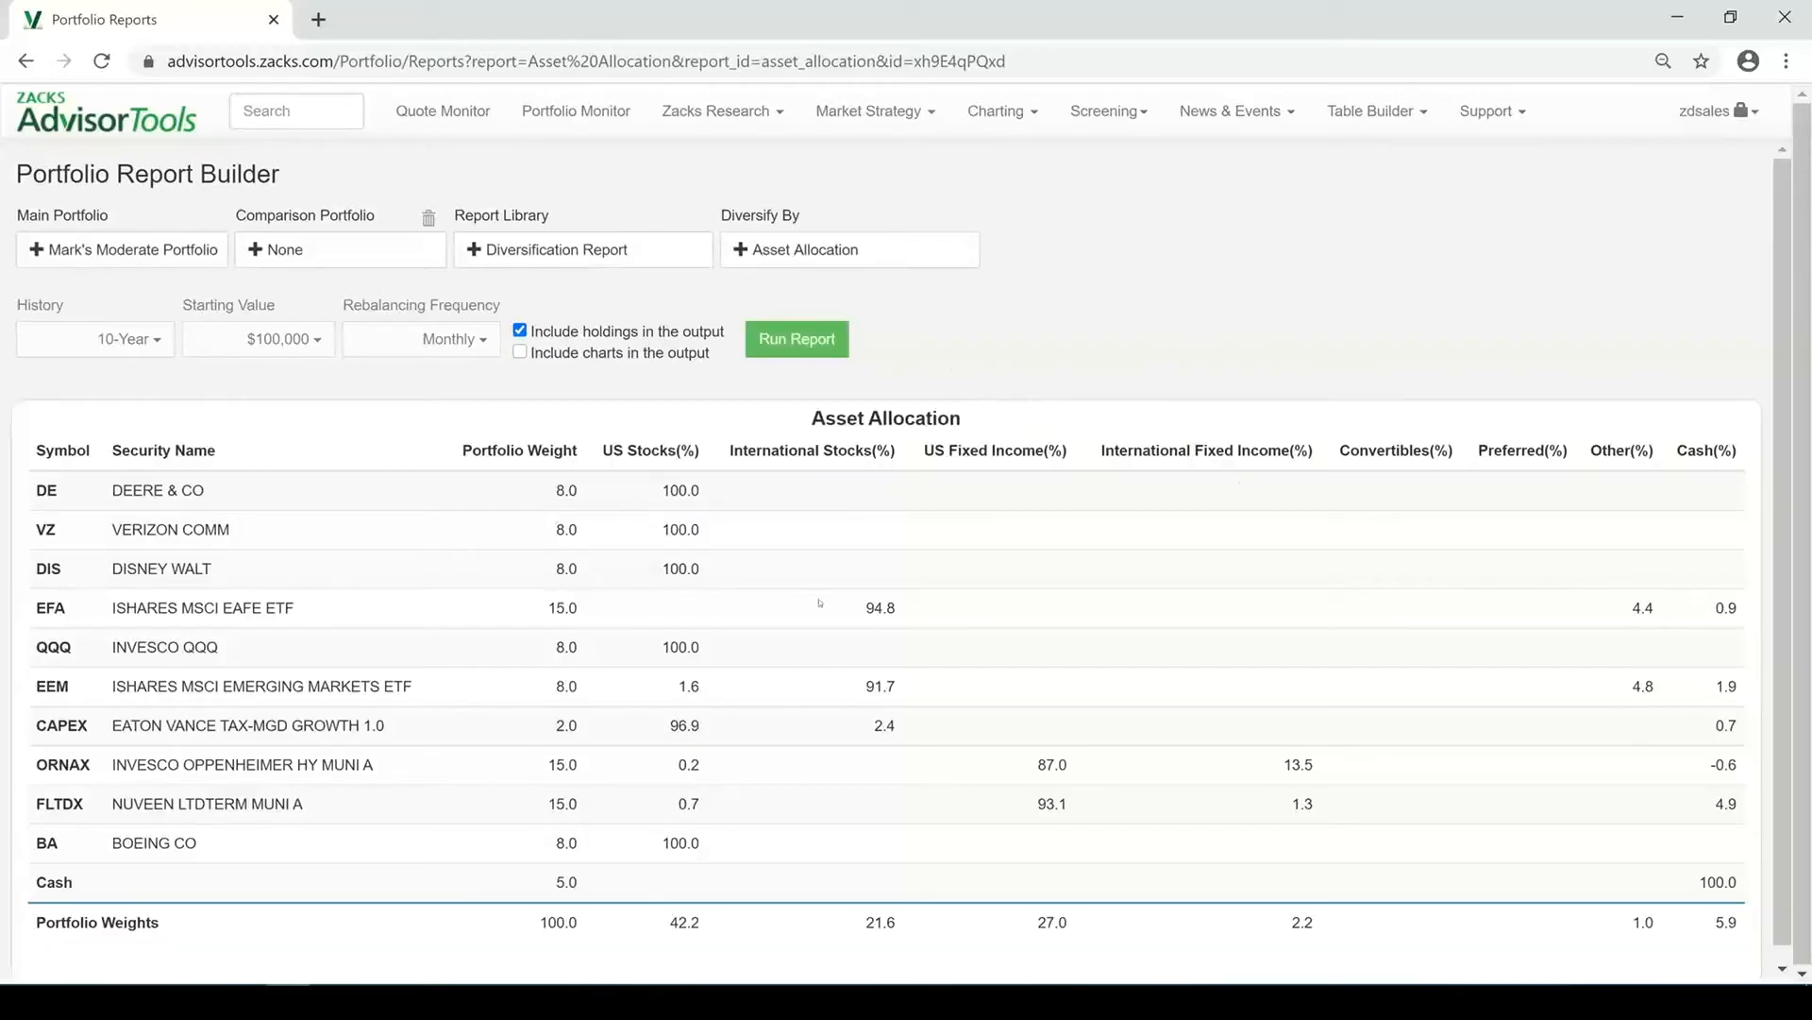
# Run the report with charts included and holdings excluded from the output
pyautogui.click(520, 352)
pyautogui.click(520, 330)
pyautogui.click(763, 350)
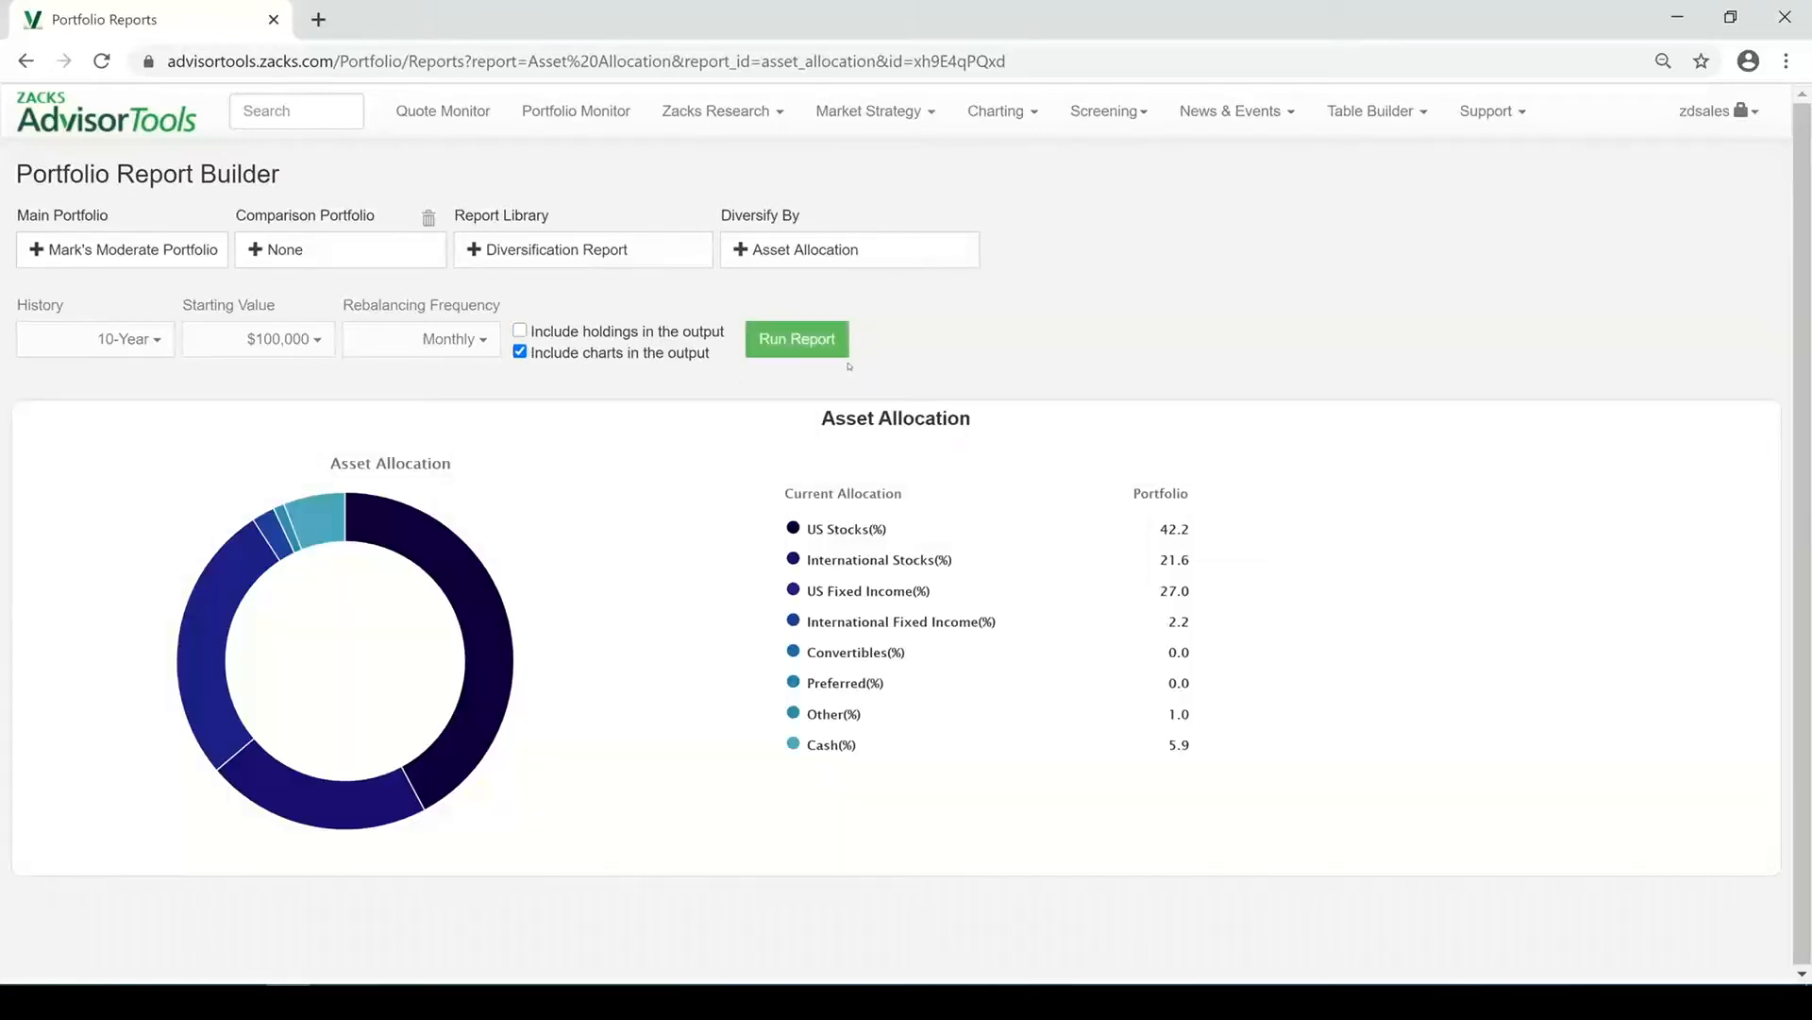
# Rerun the report with both holdings and charts included in the output
pyautogui.click(520, 330)
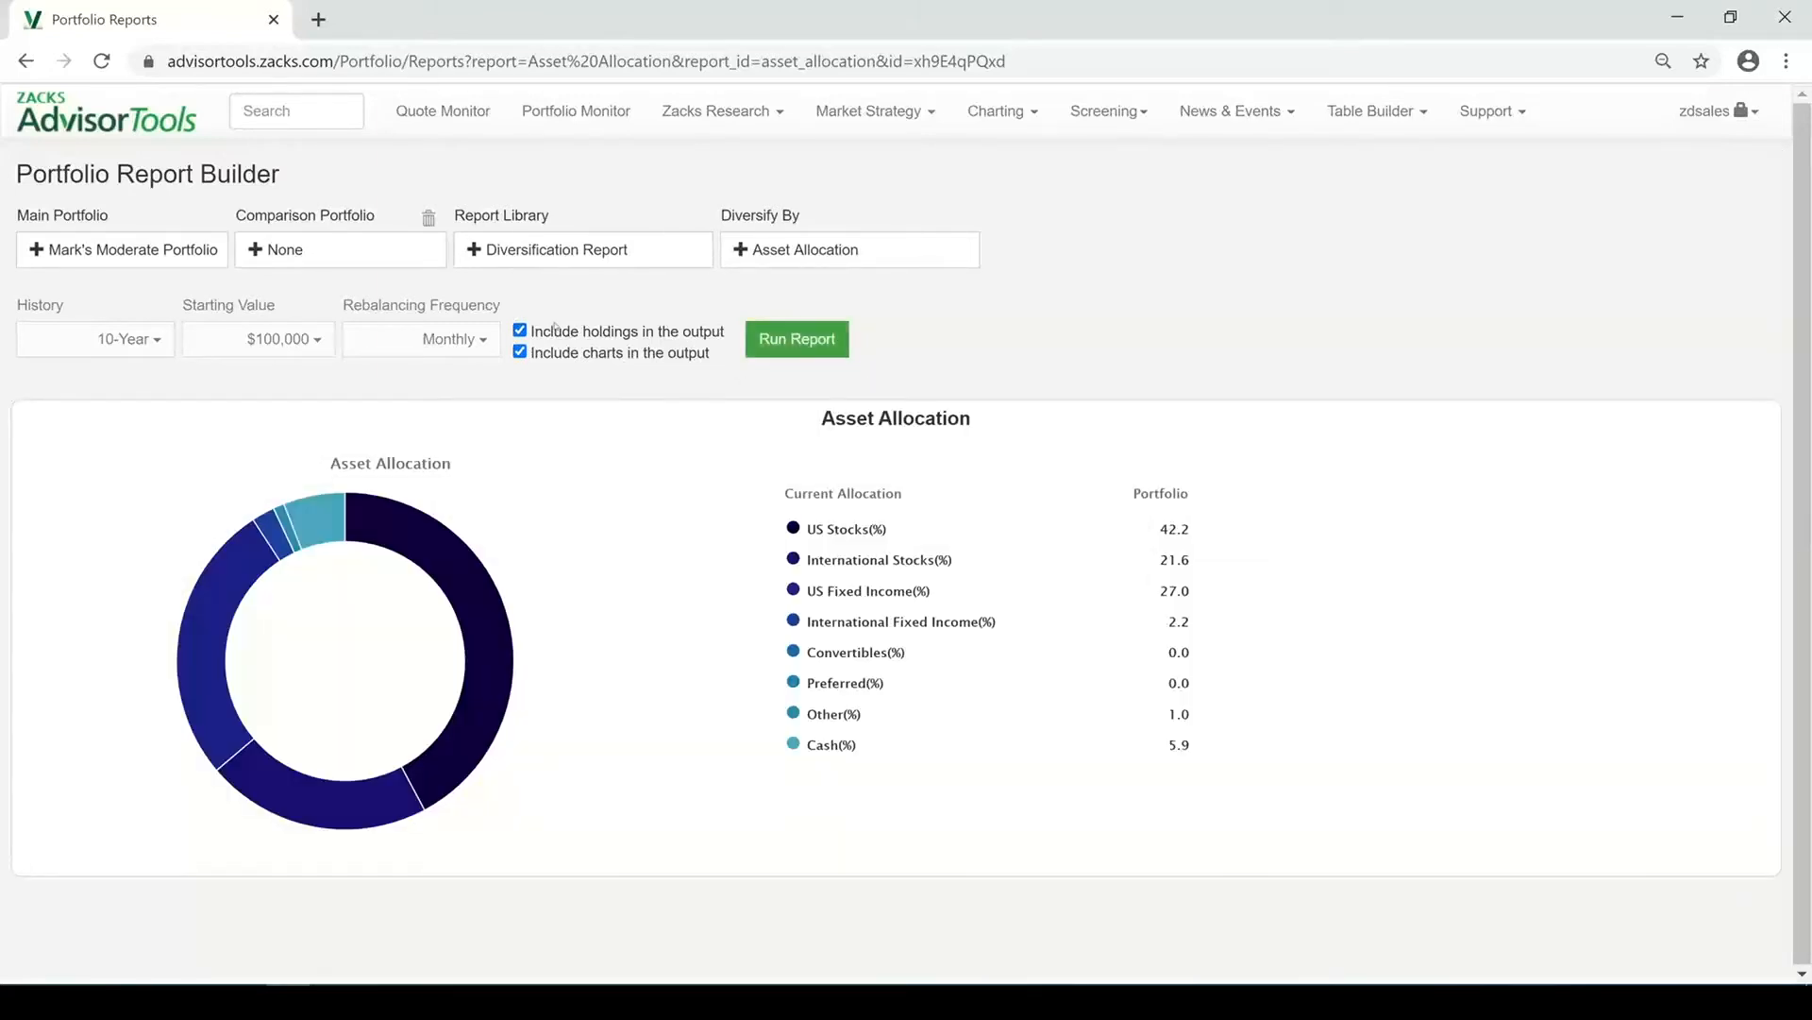
pyautogui.click(797, 339)
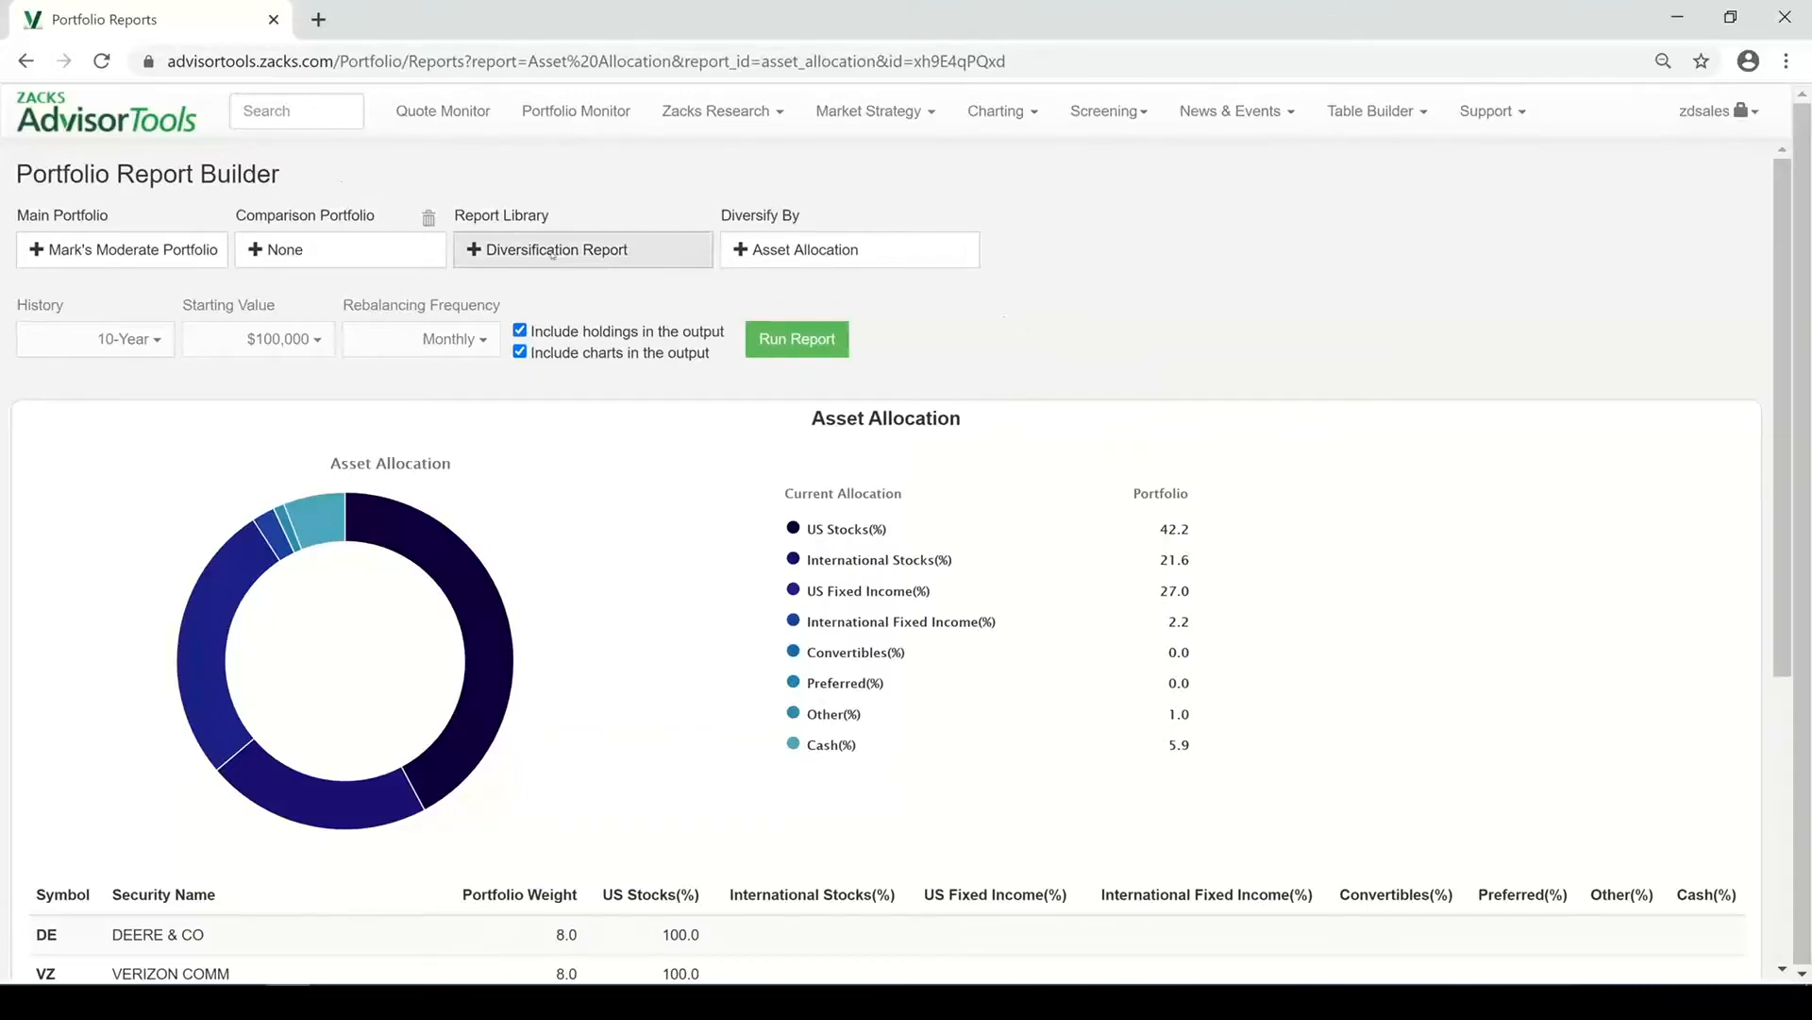
pyautogui.scroll(-1, 1160, 499)
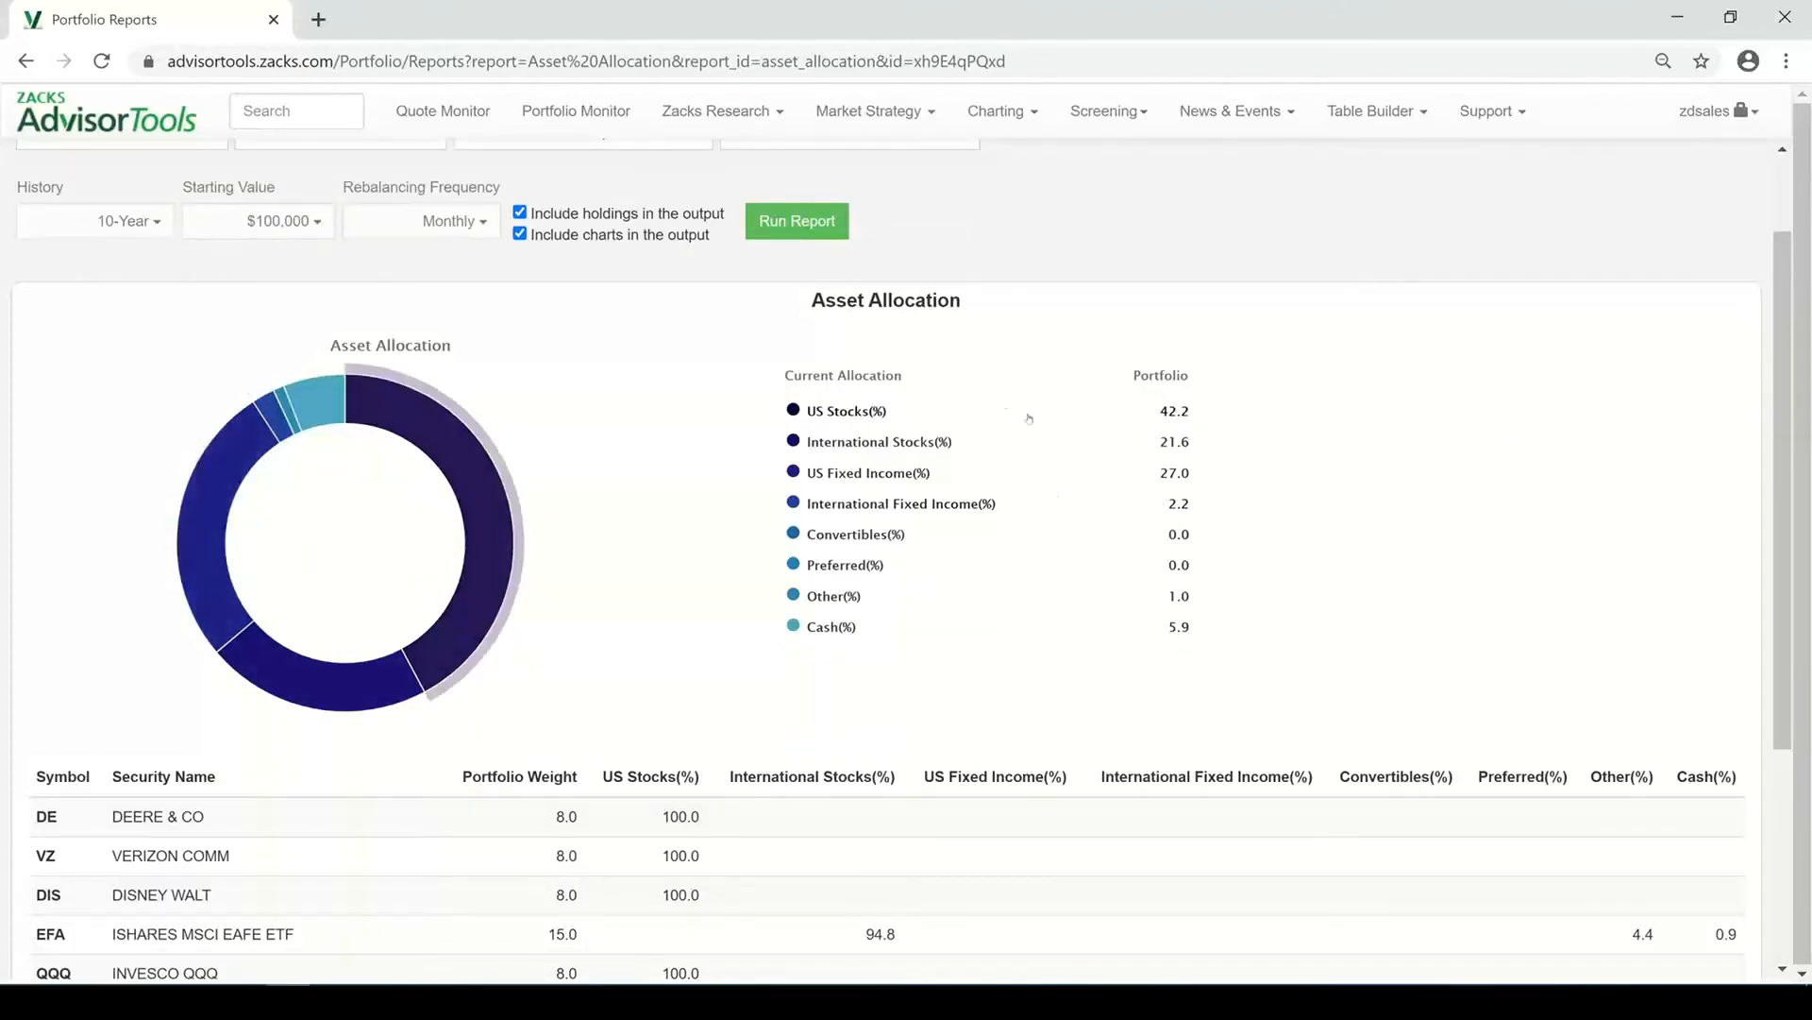
pyautogui.scroll(-3, 1033, 418)
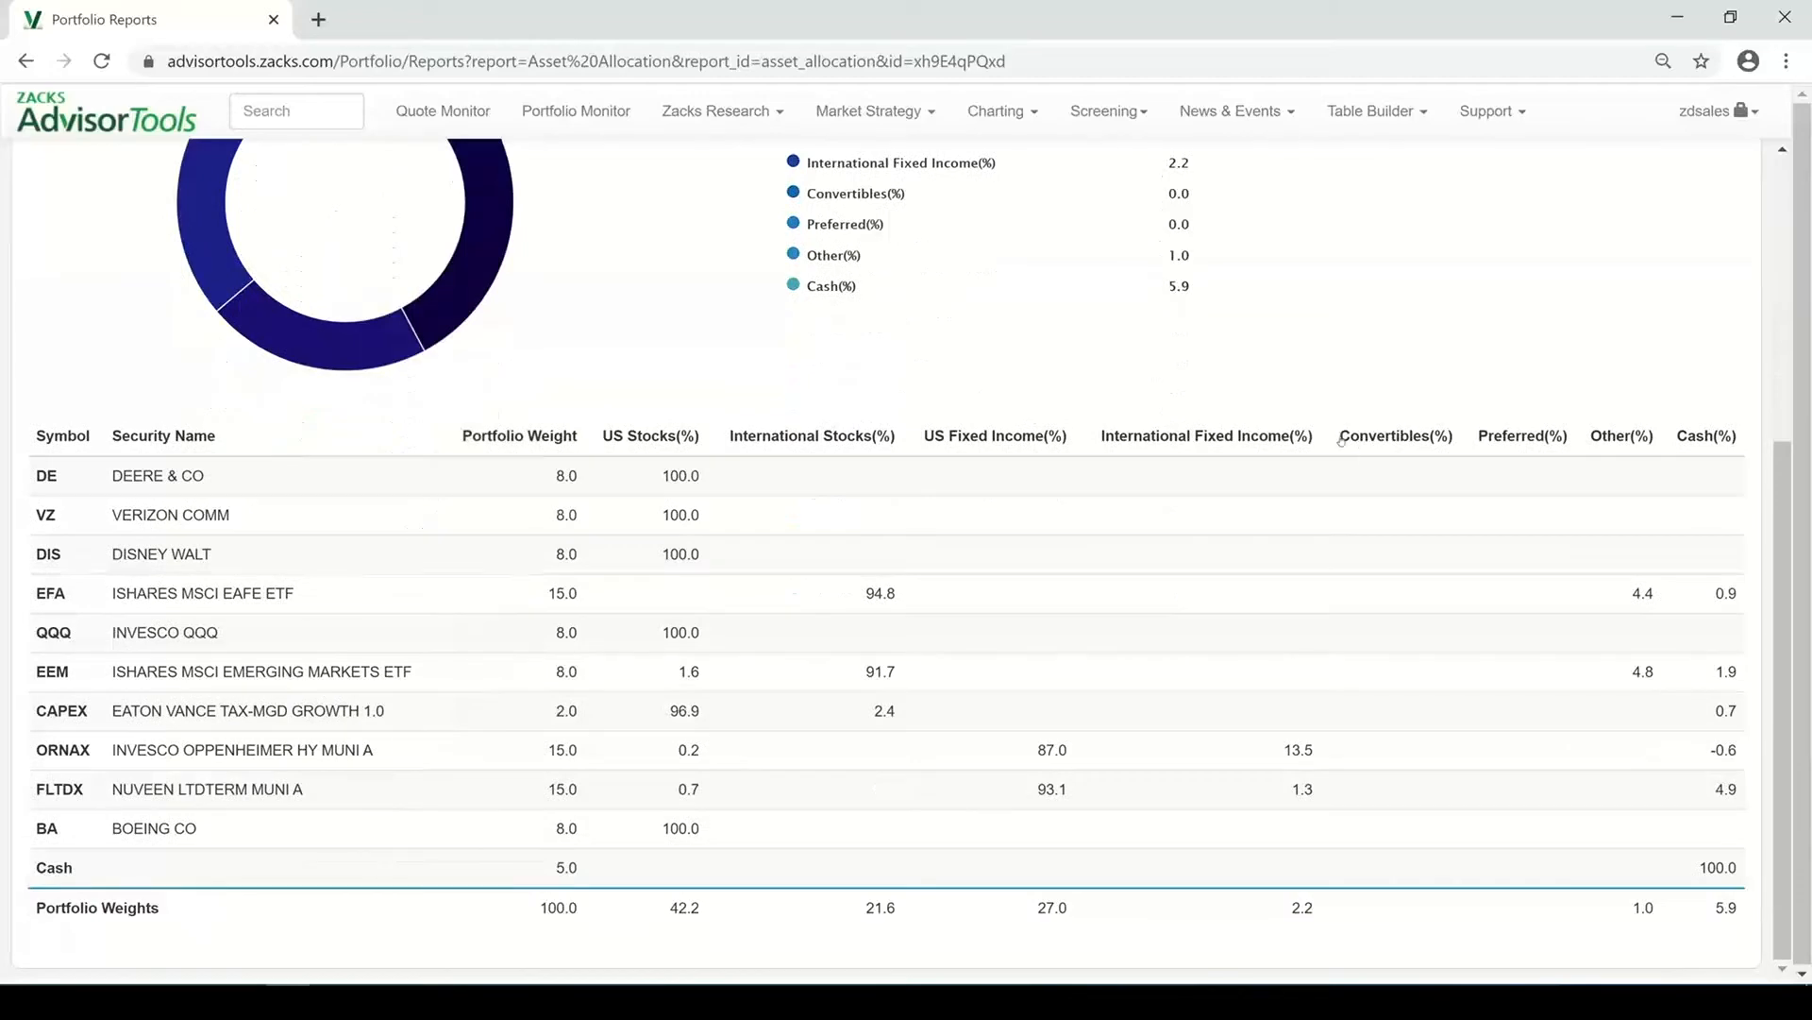
# Set the comparison portfolio to the Core Moderate - ETF Model from the model portfolios
pyautogui.scroll(4, 1342, 440)
pyautogui.click(389, 254)
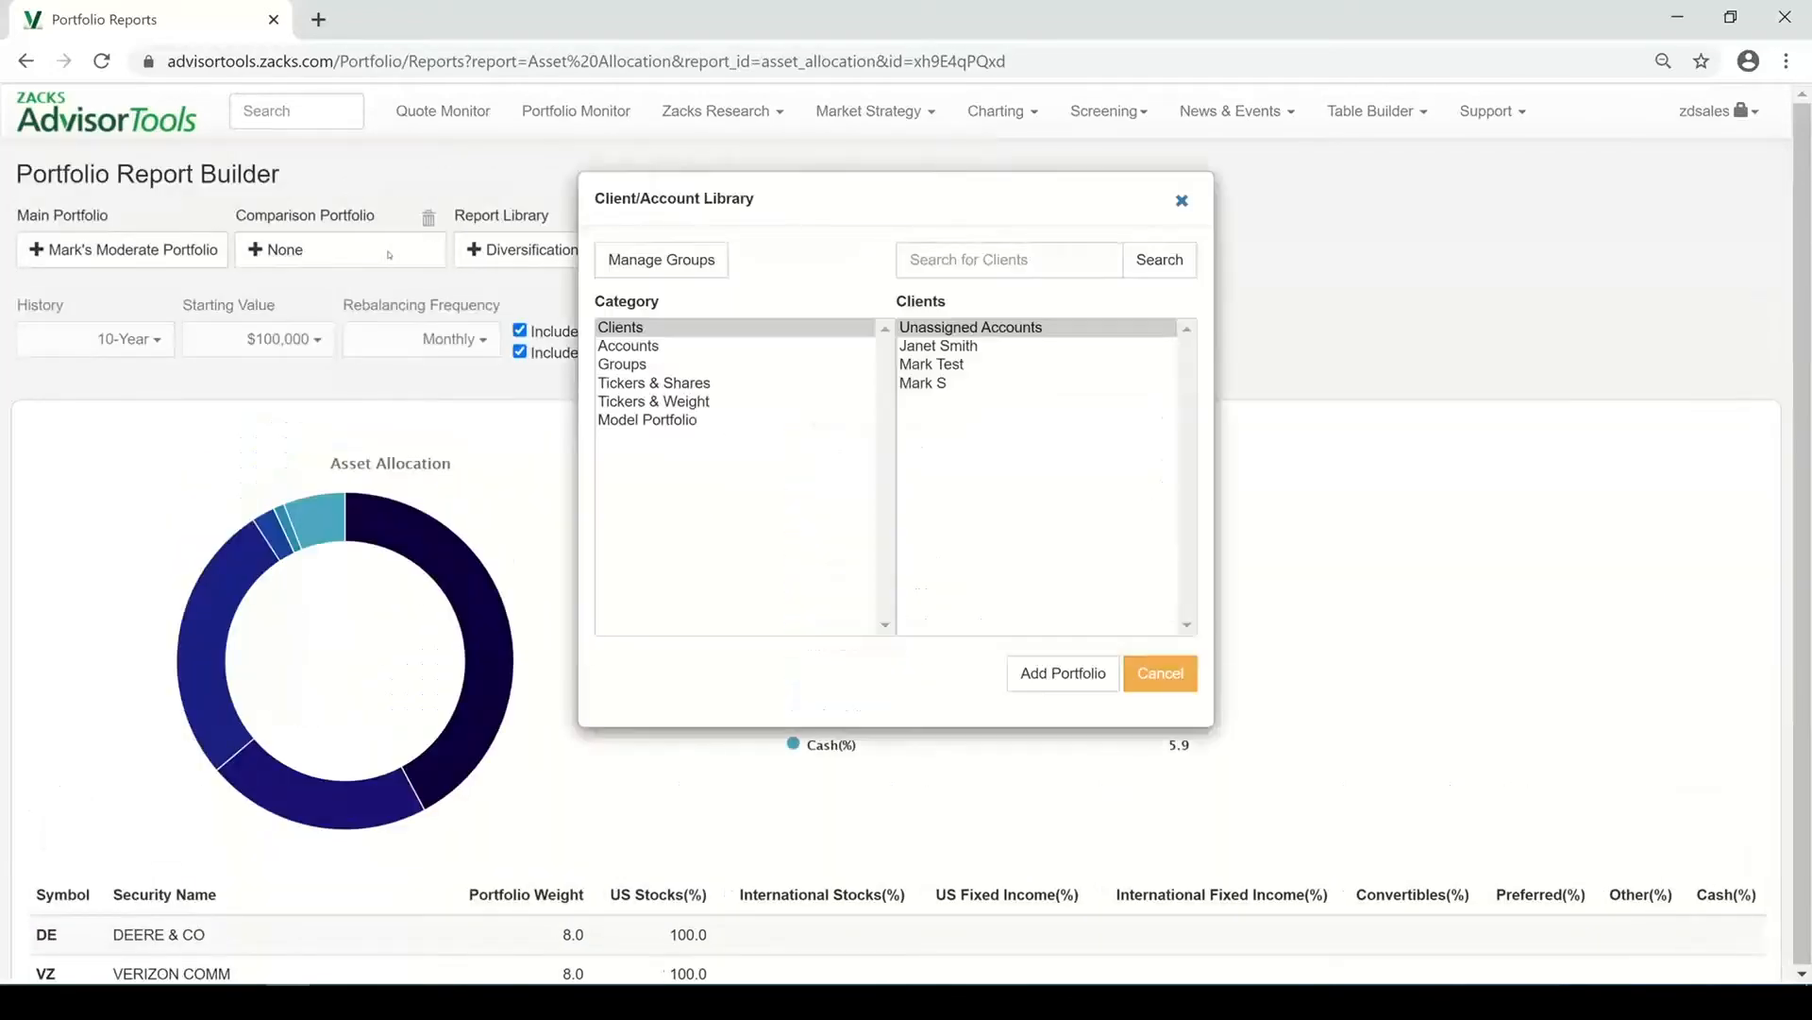
pyautogui.click(677, 421)
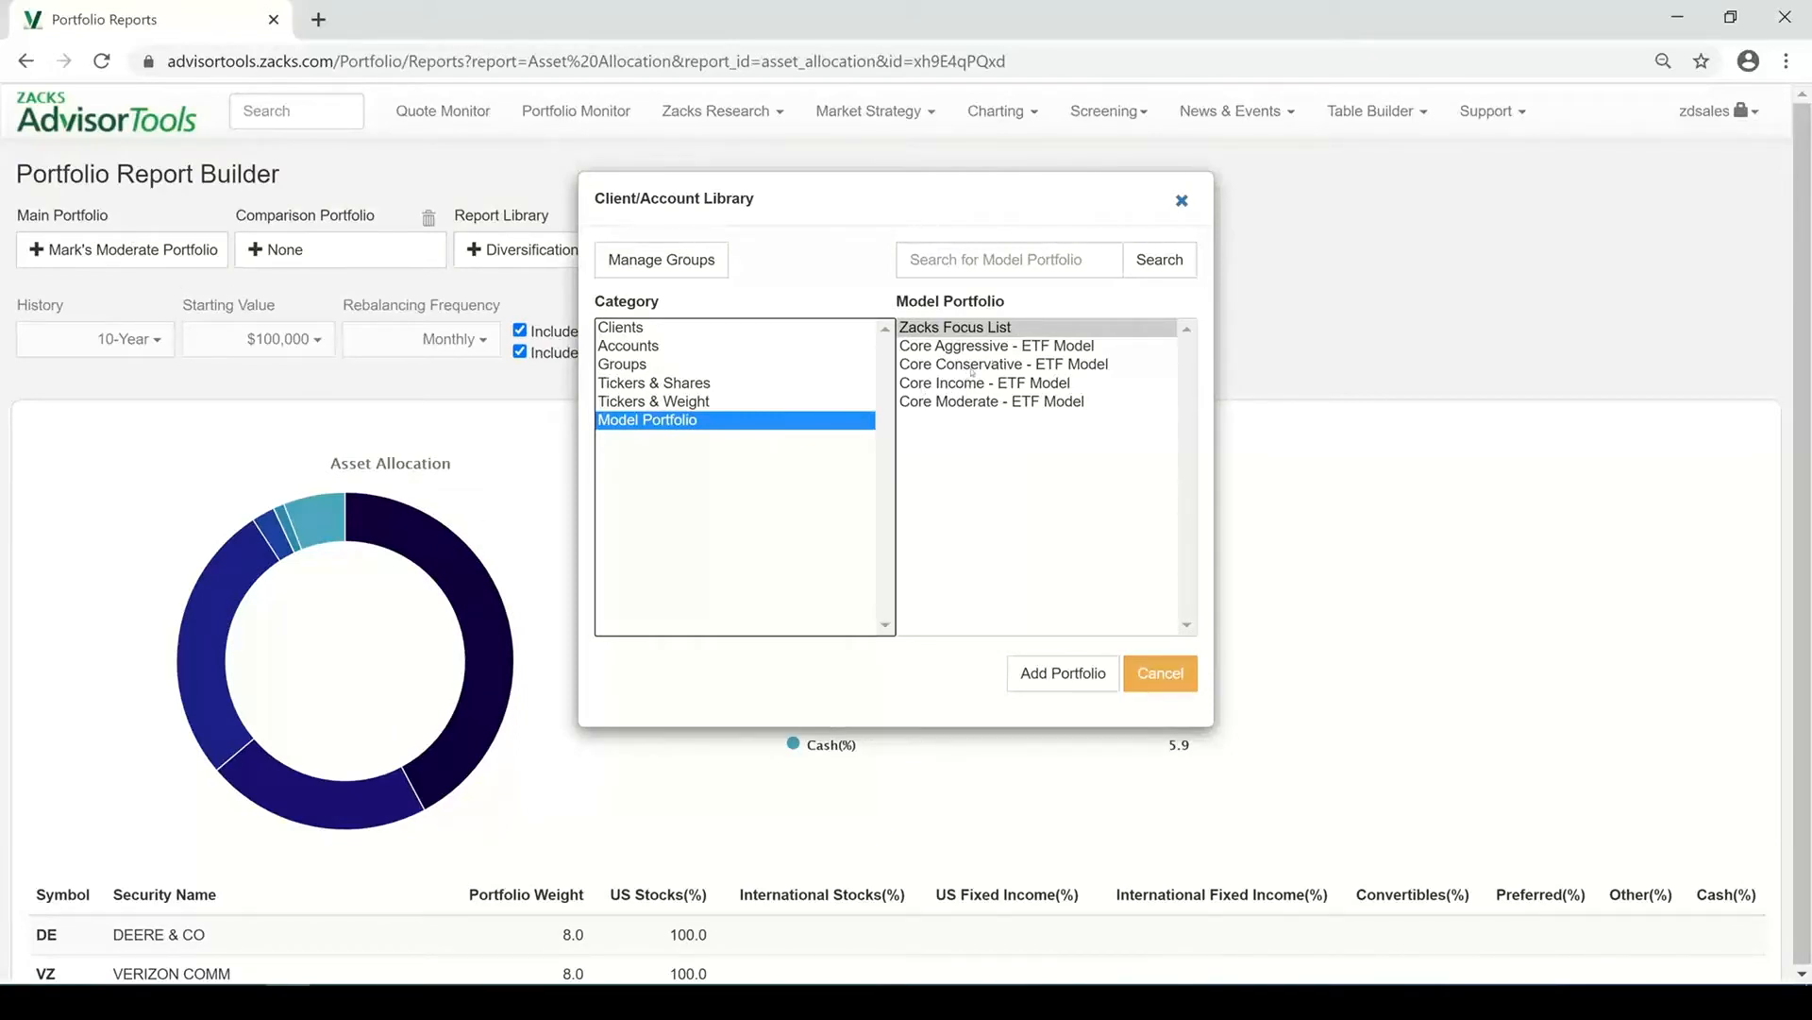
pyautogui.click(975, 403)
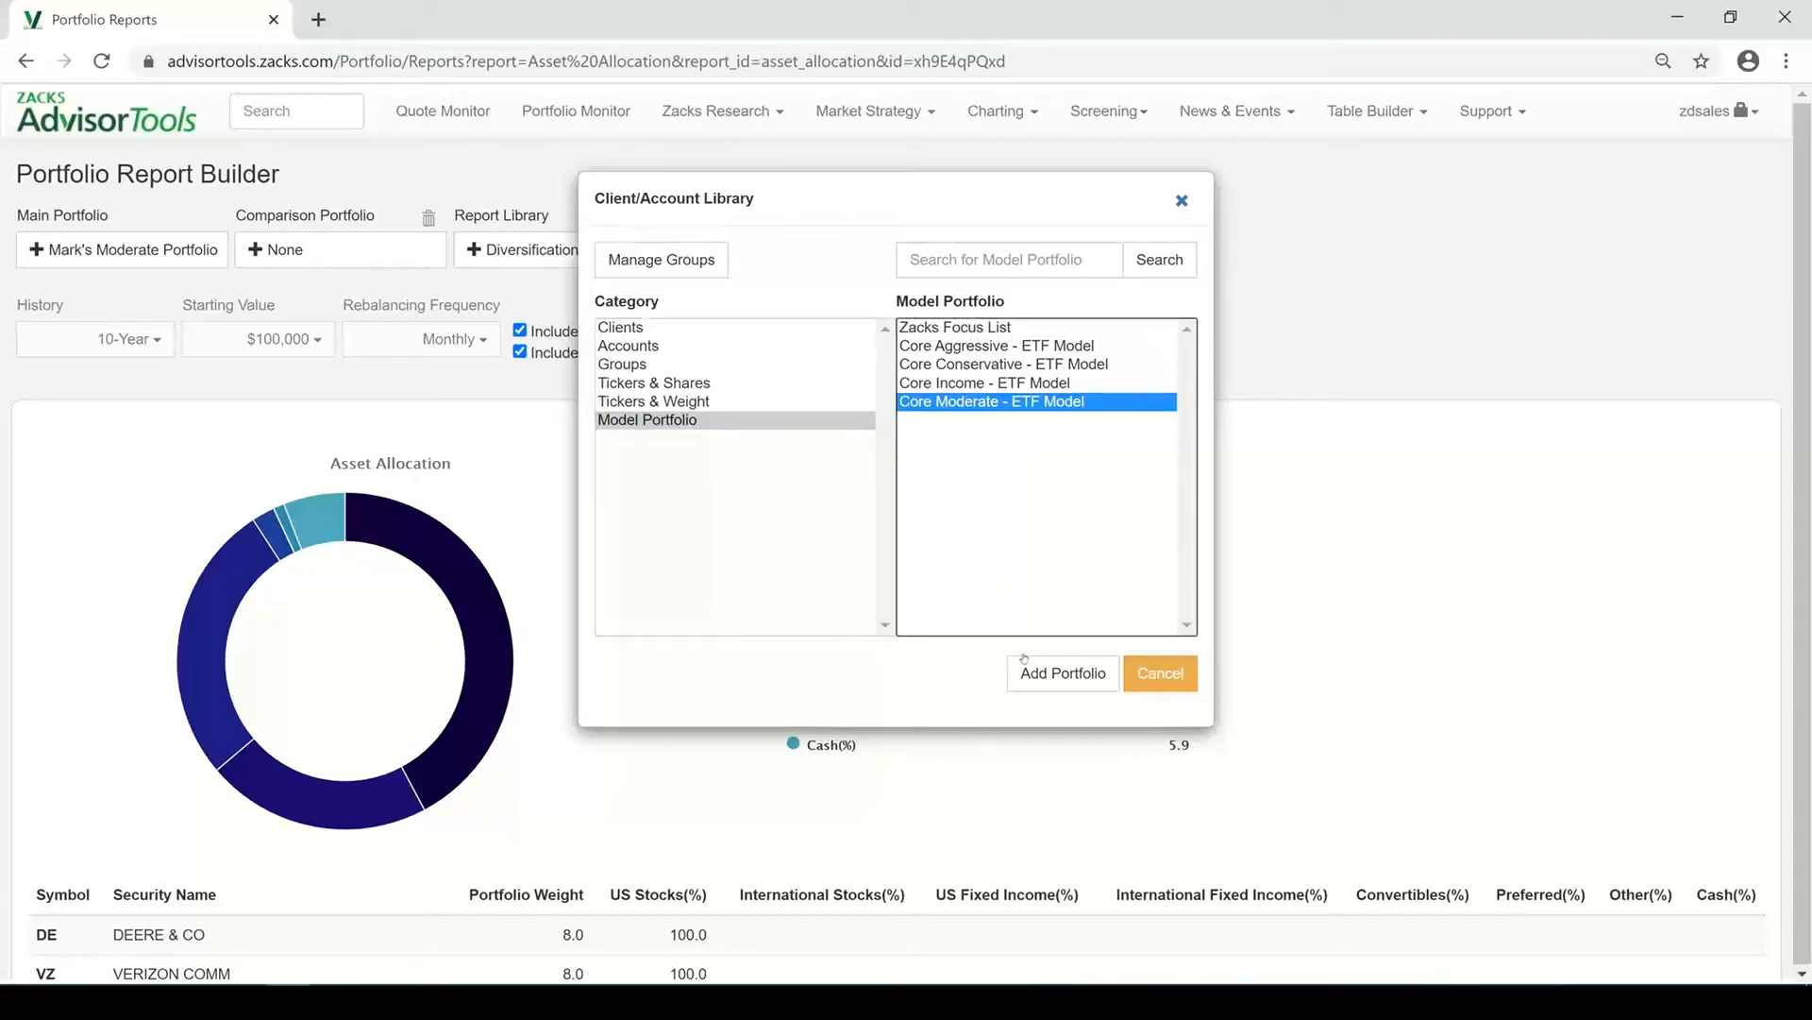
pyautogui.click(1054, 679)
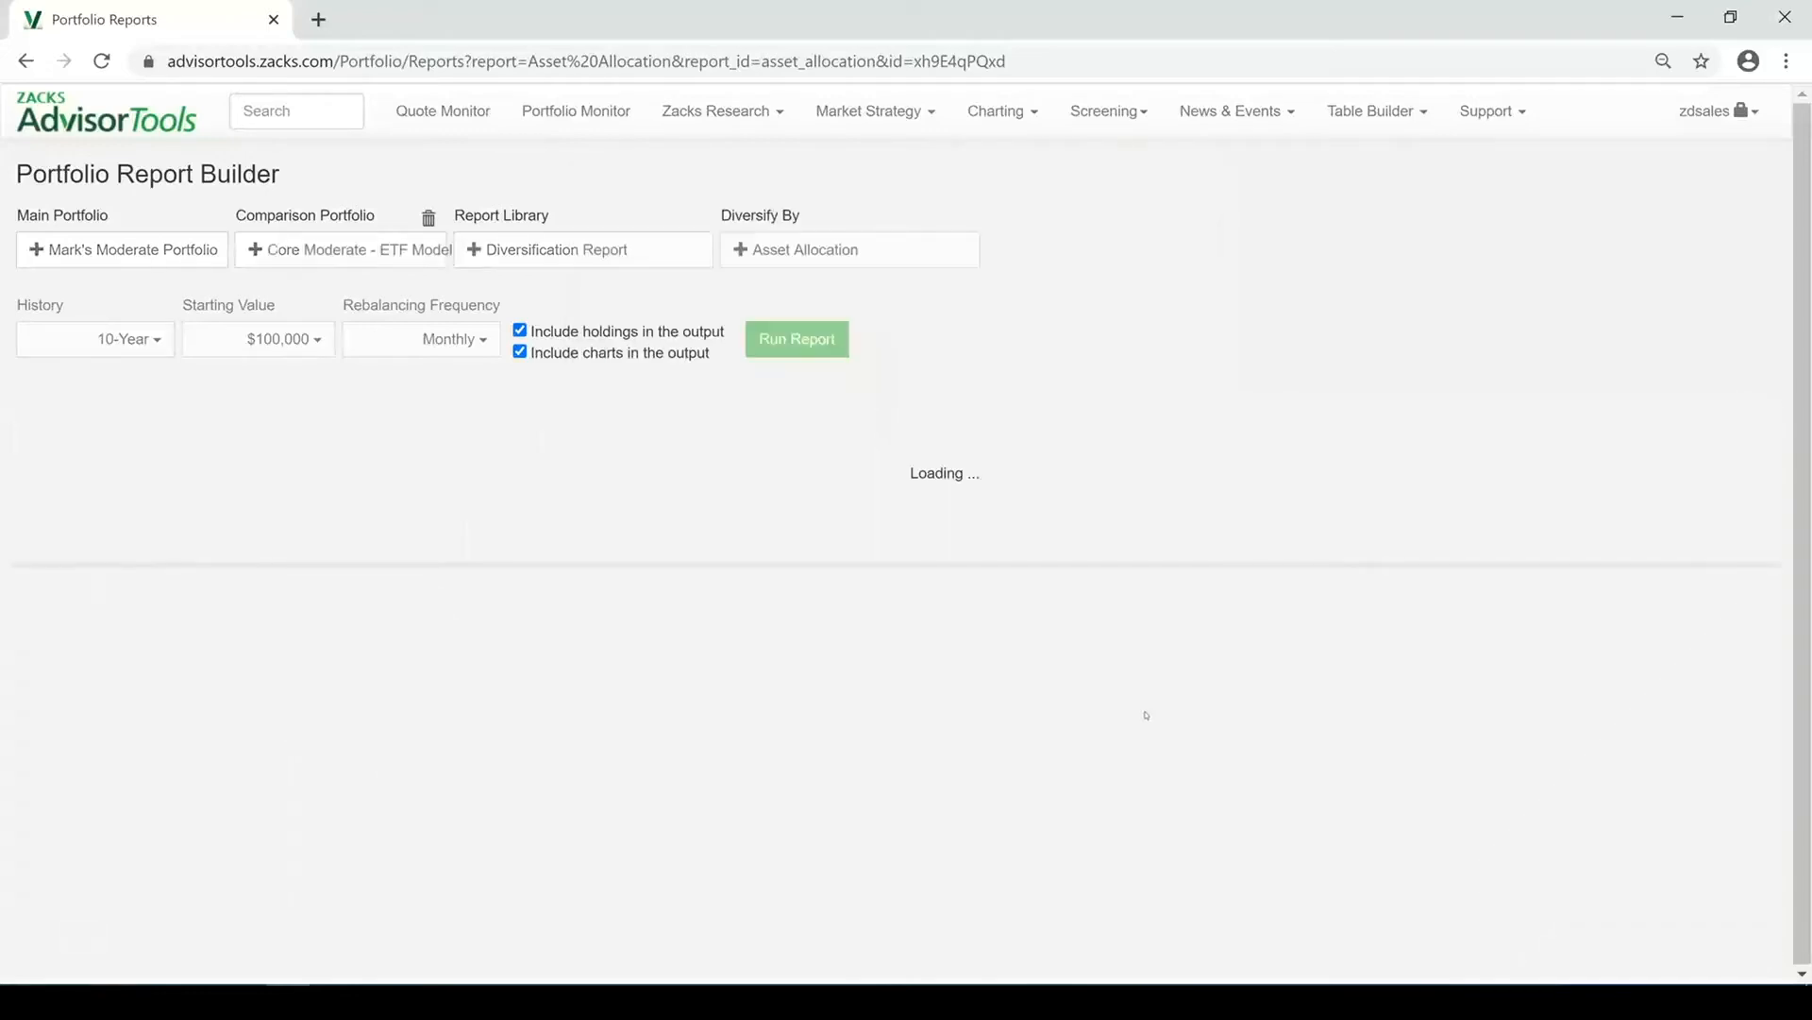
pyautogui.scroll(-3, 1151, 510)
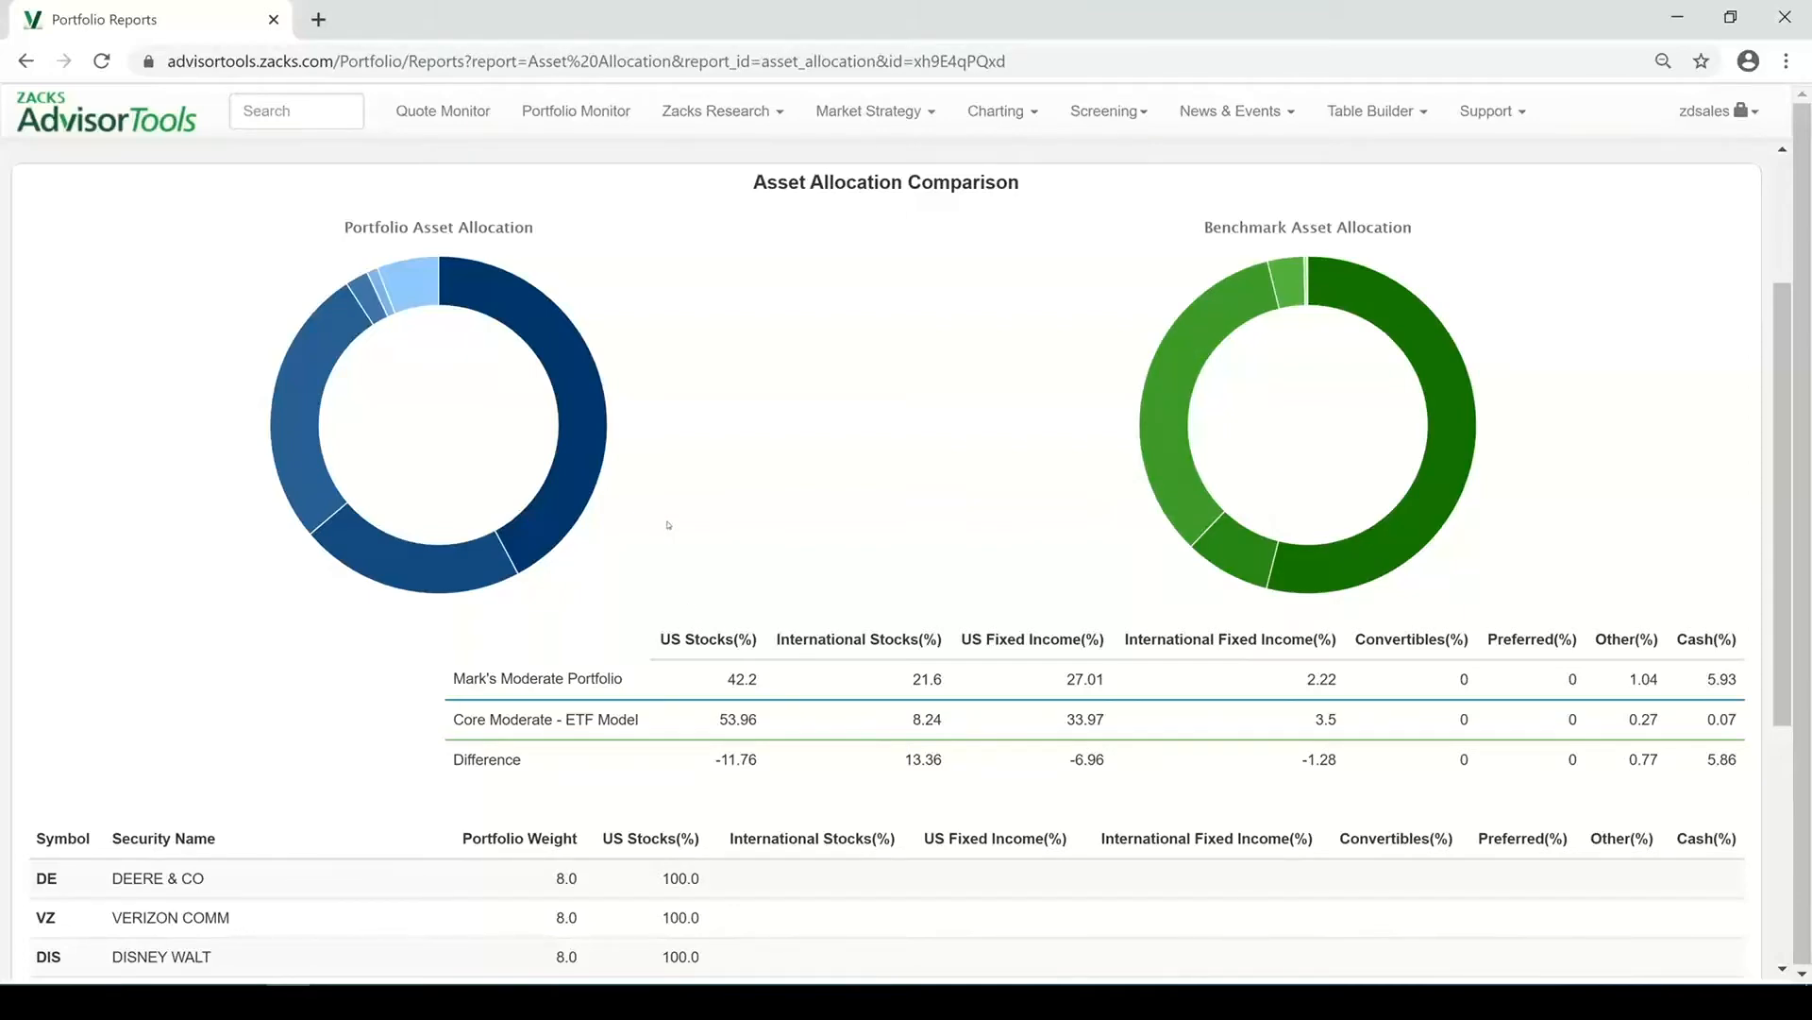
pyautogui.scroll(-5, 669, 524)
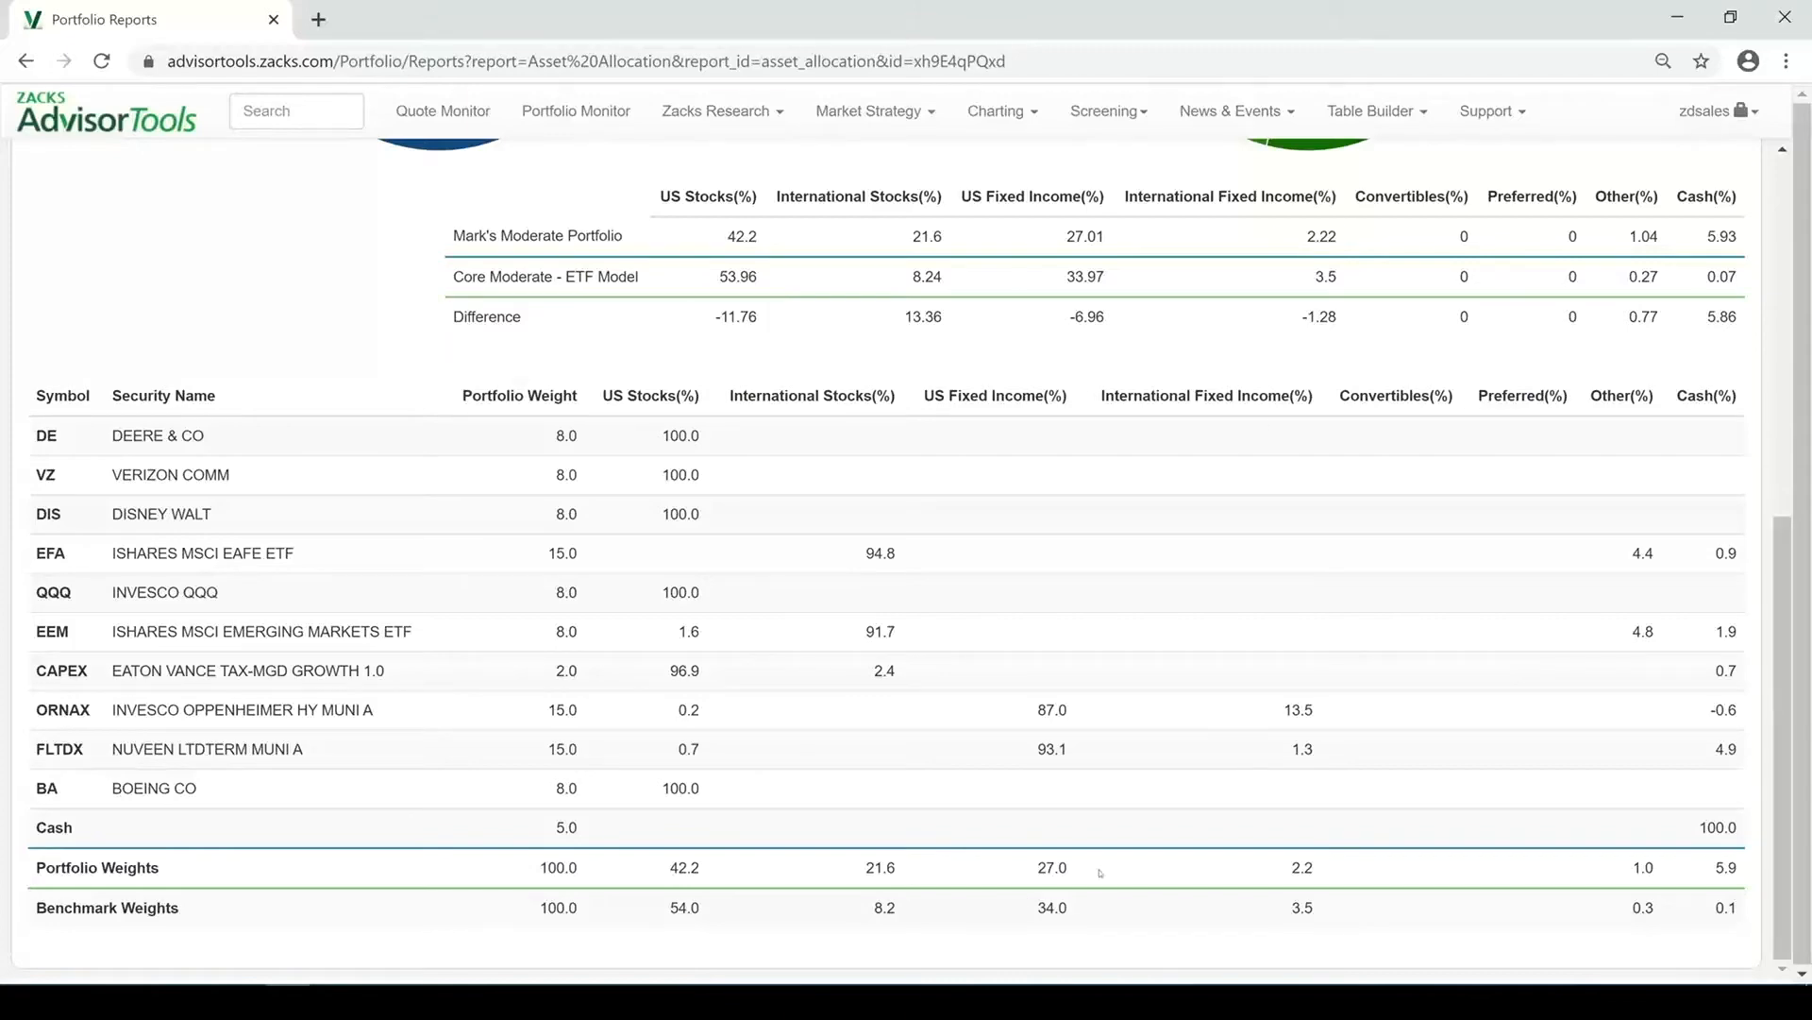
pyautogui.scroll(7, 1263, 742)
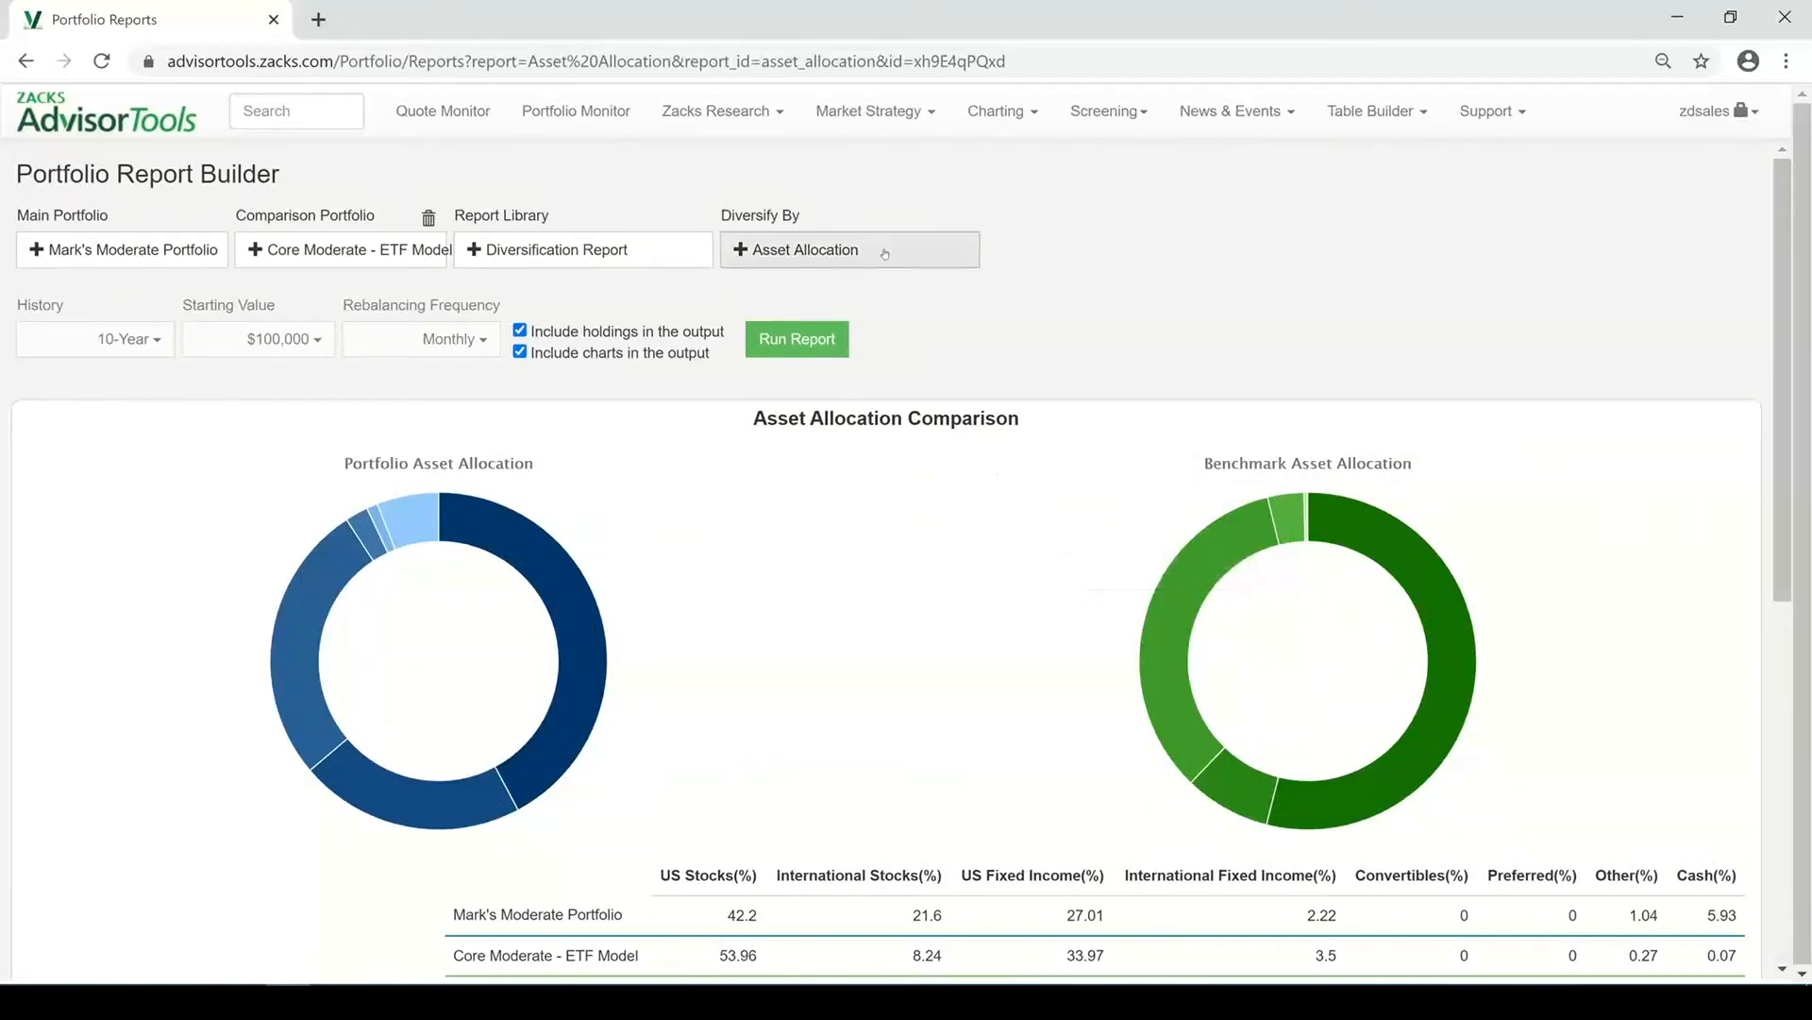
# Diversify the comparison report by Fixed Income Sector Exposure
pyautogui.click(885, 252)
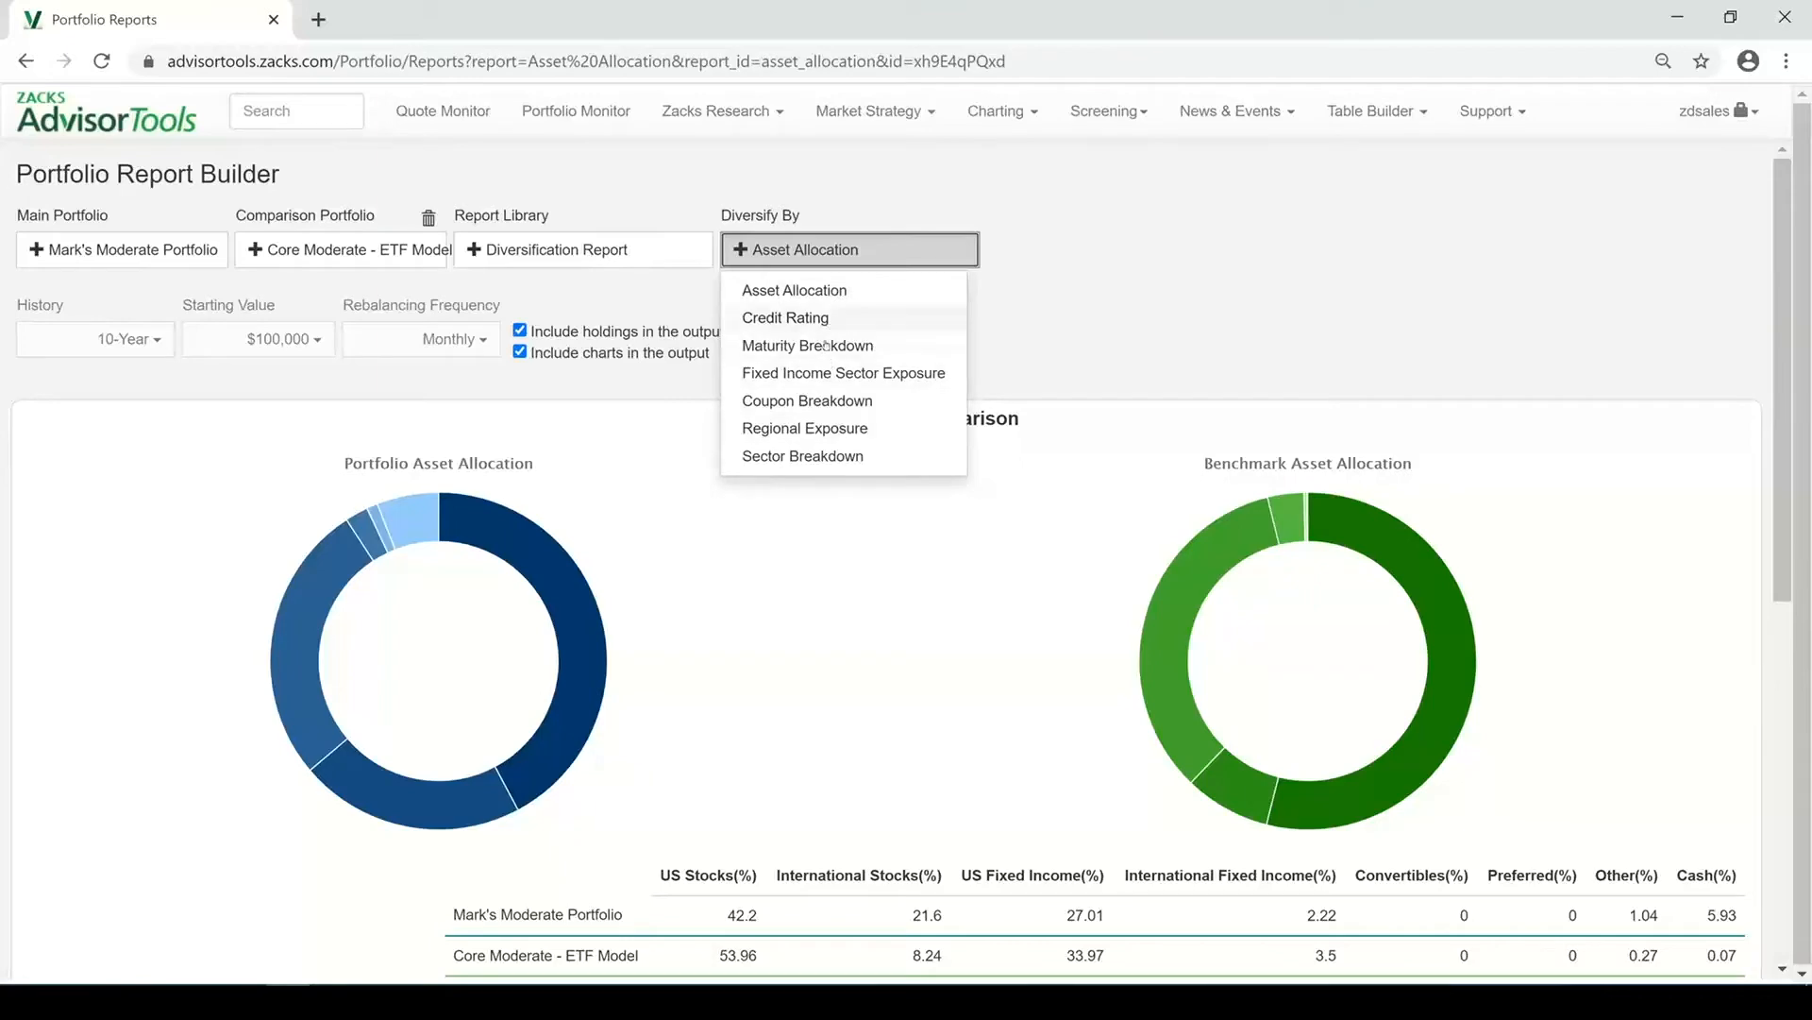
pyautogui.click(816, 374)
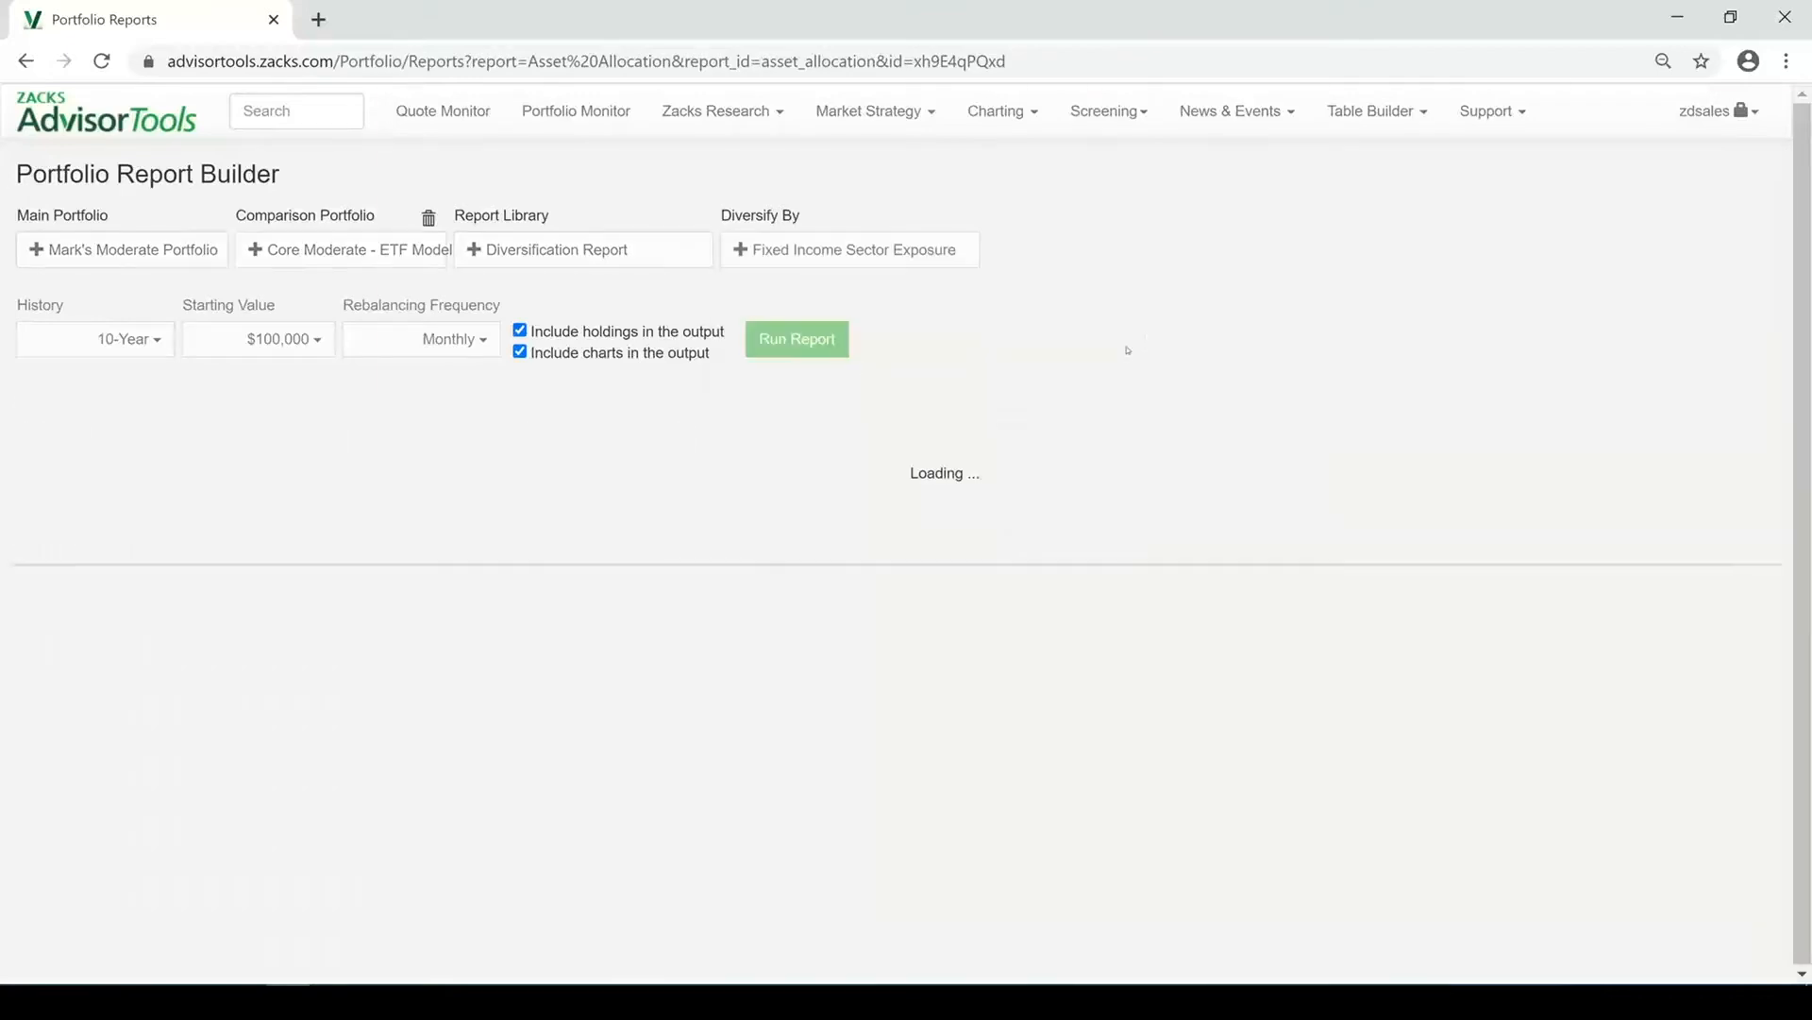
pyautogui.scroll(-3, 1131, 359)
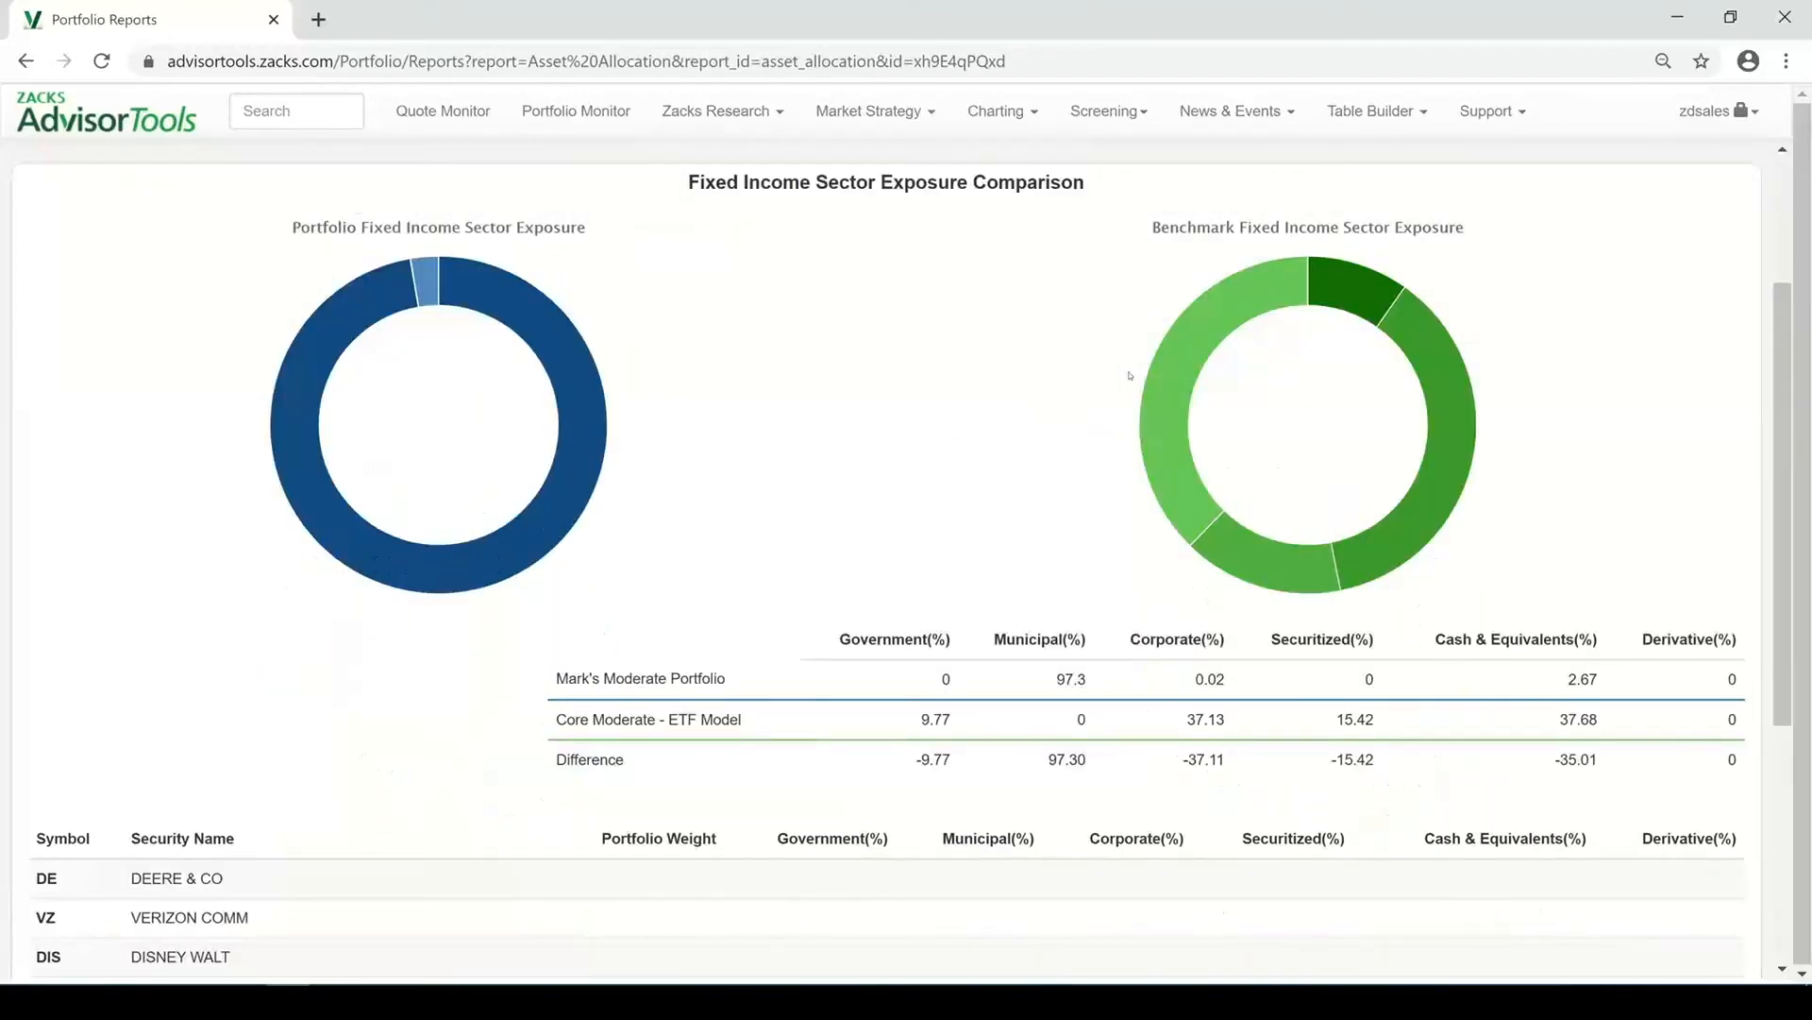
# Change the main portfolio to Mark's Conservative Portfolio from the Tickers & Weight list
pyautogui.scroll(-1, 1130, 376)
pyautogui.scroll(-2, 1107, 510)
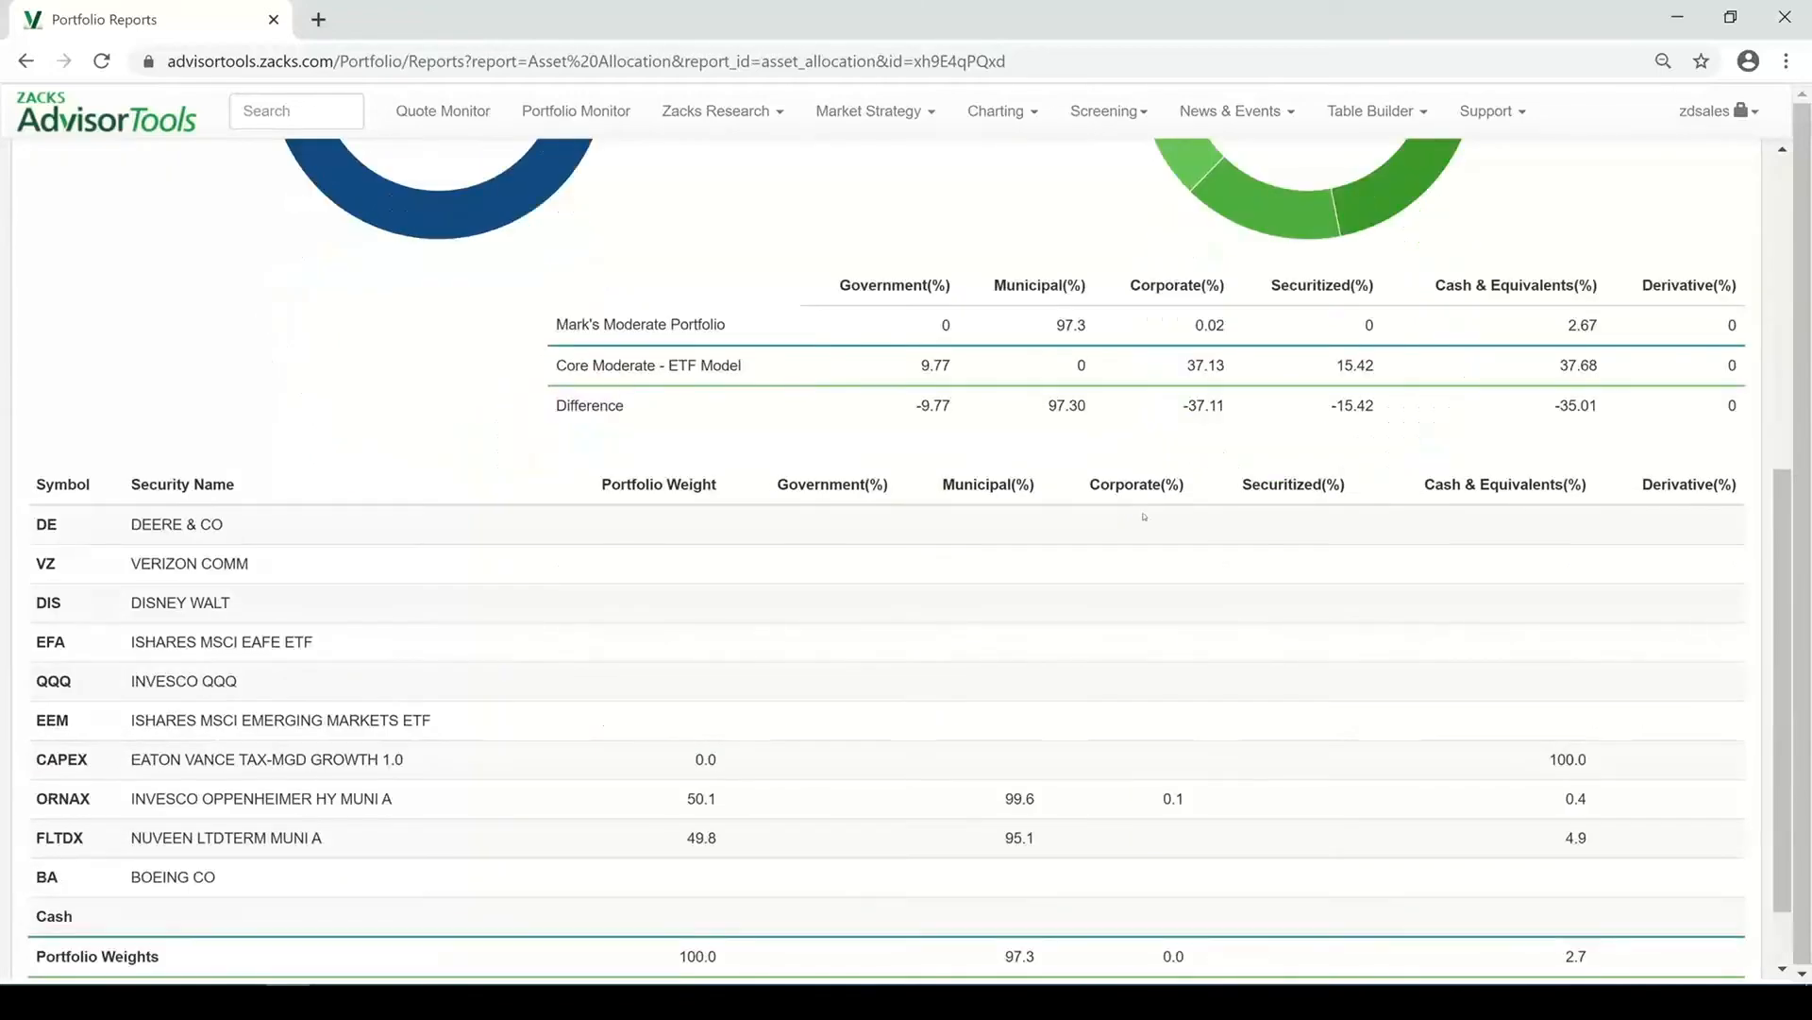
pyautogui.scroll(-1, 1146, 516)
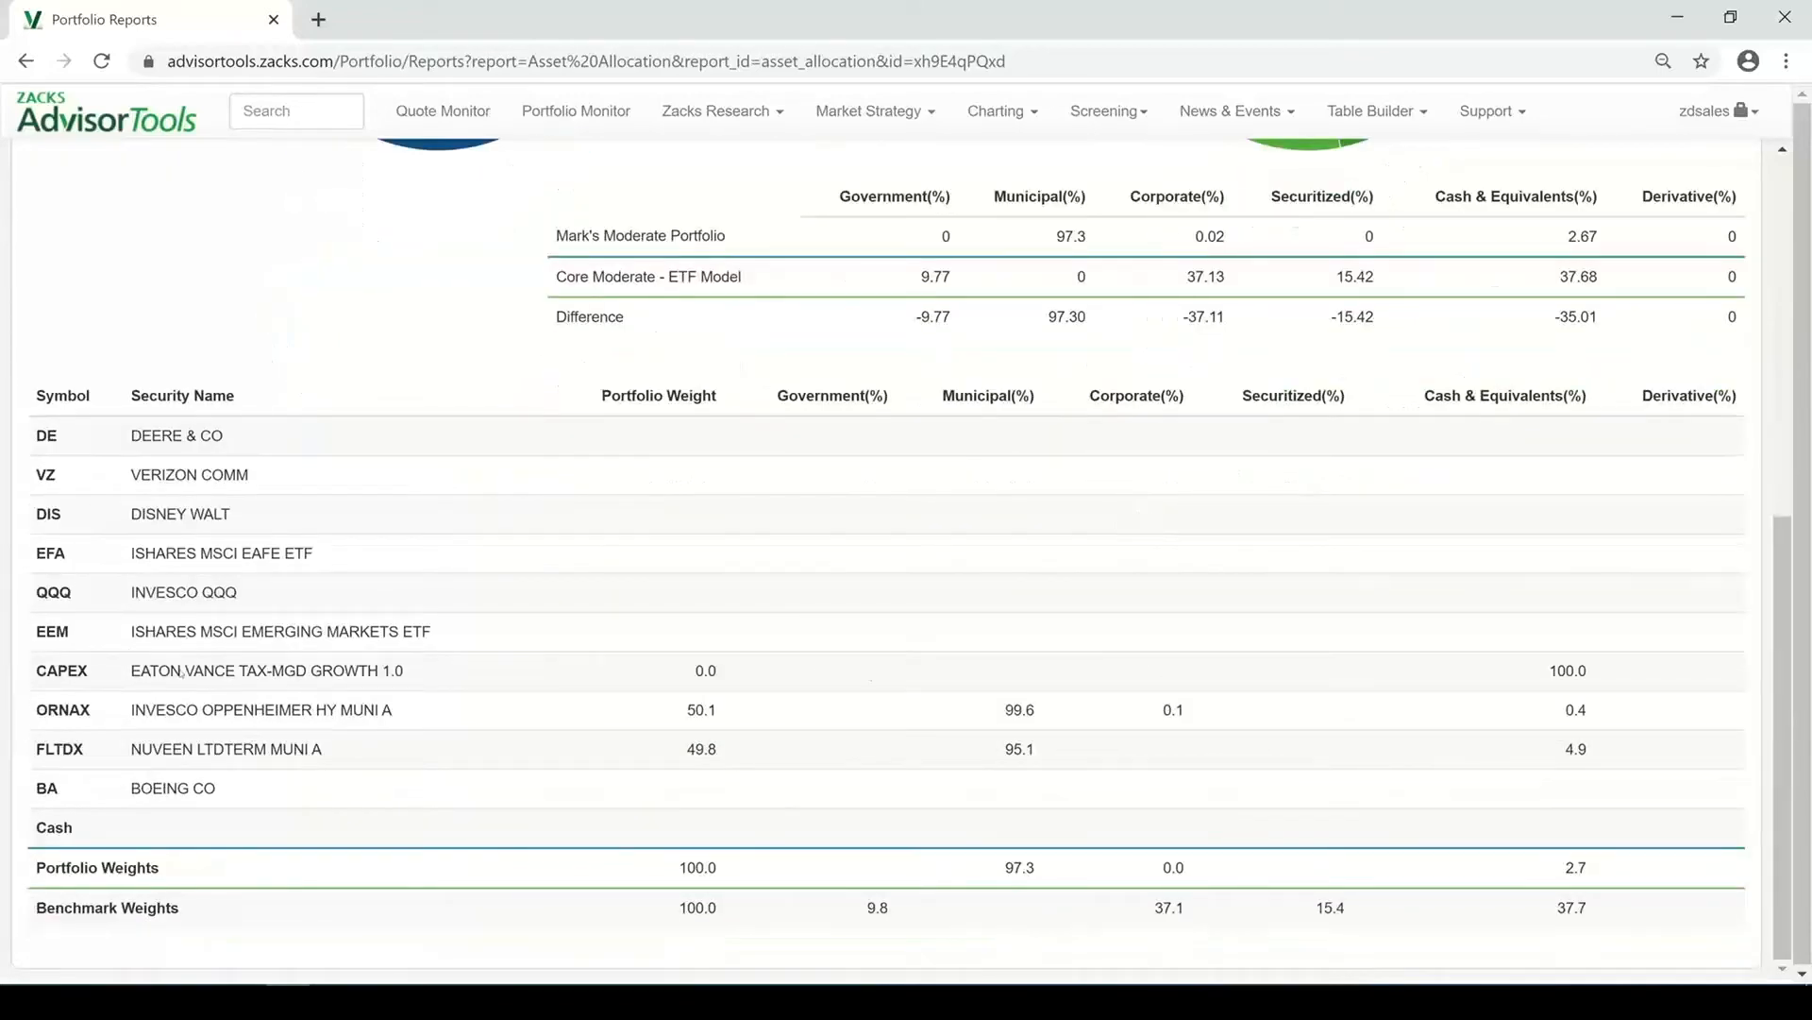
pyautogui.scroll(2, 967, 674)
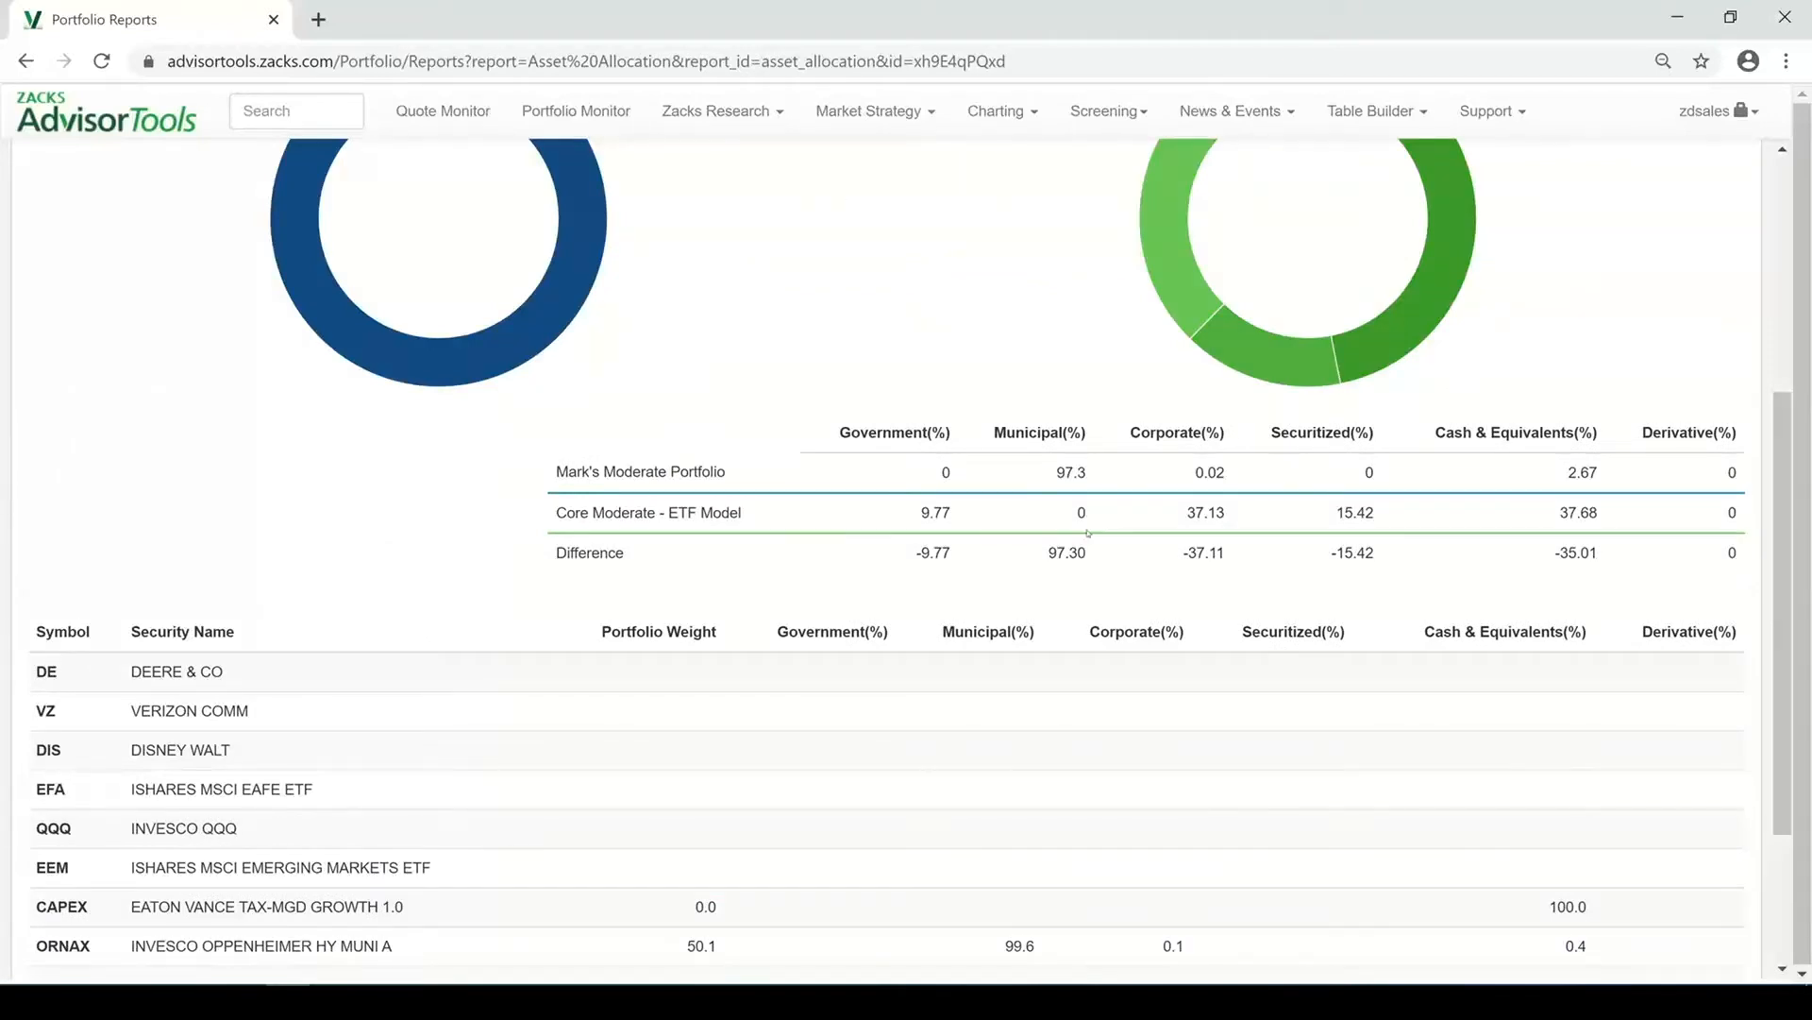
pyautogui.scroll(4, 1088, 534)
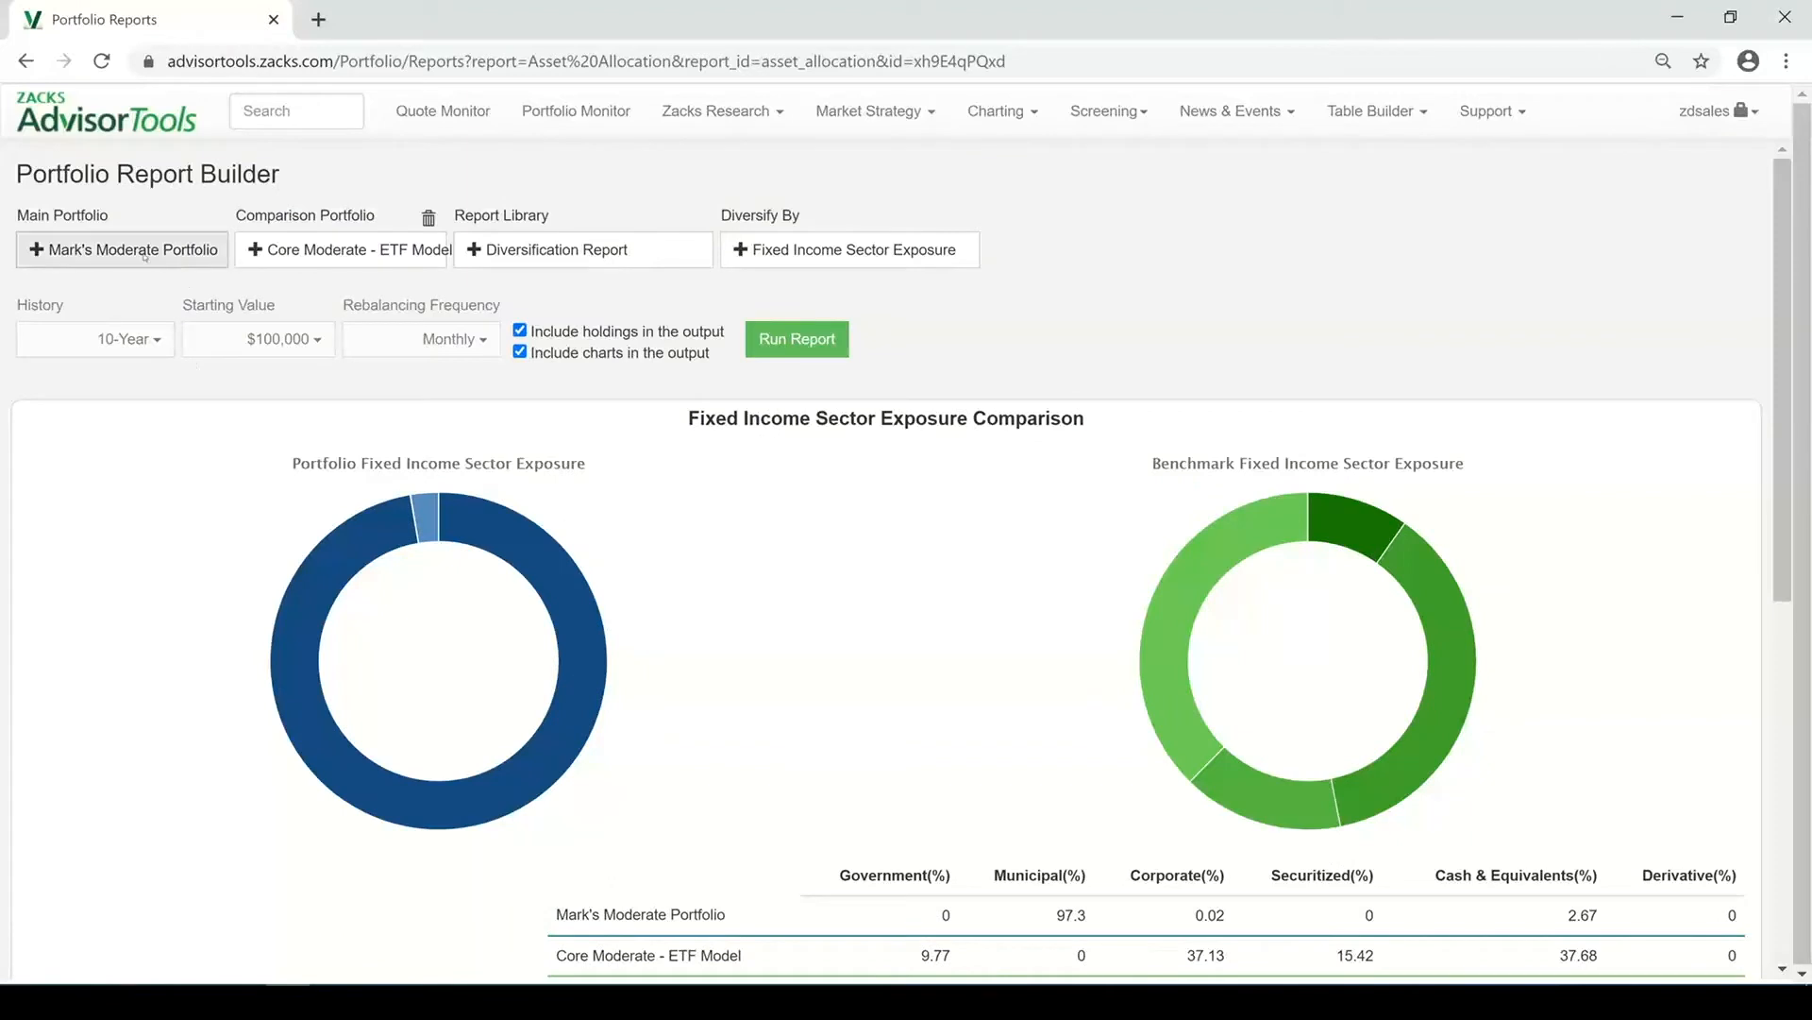
pyautogui.click(81, 248)
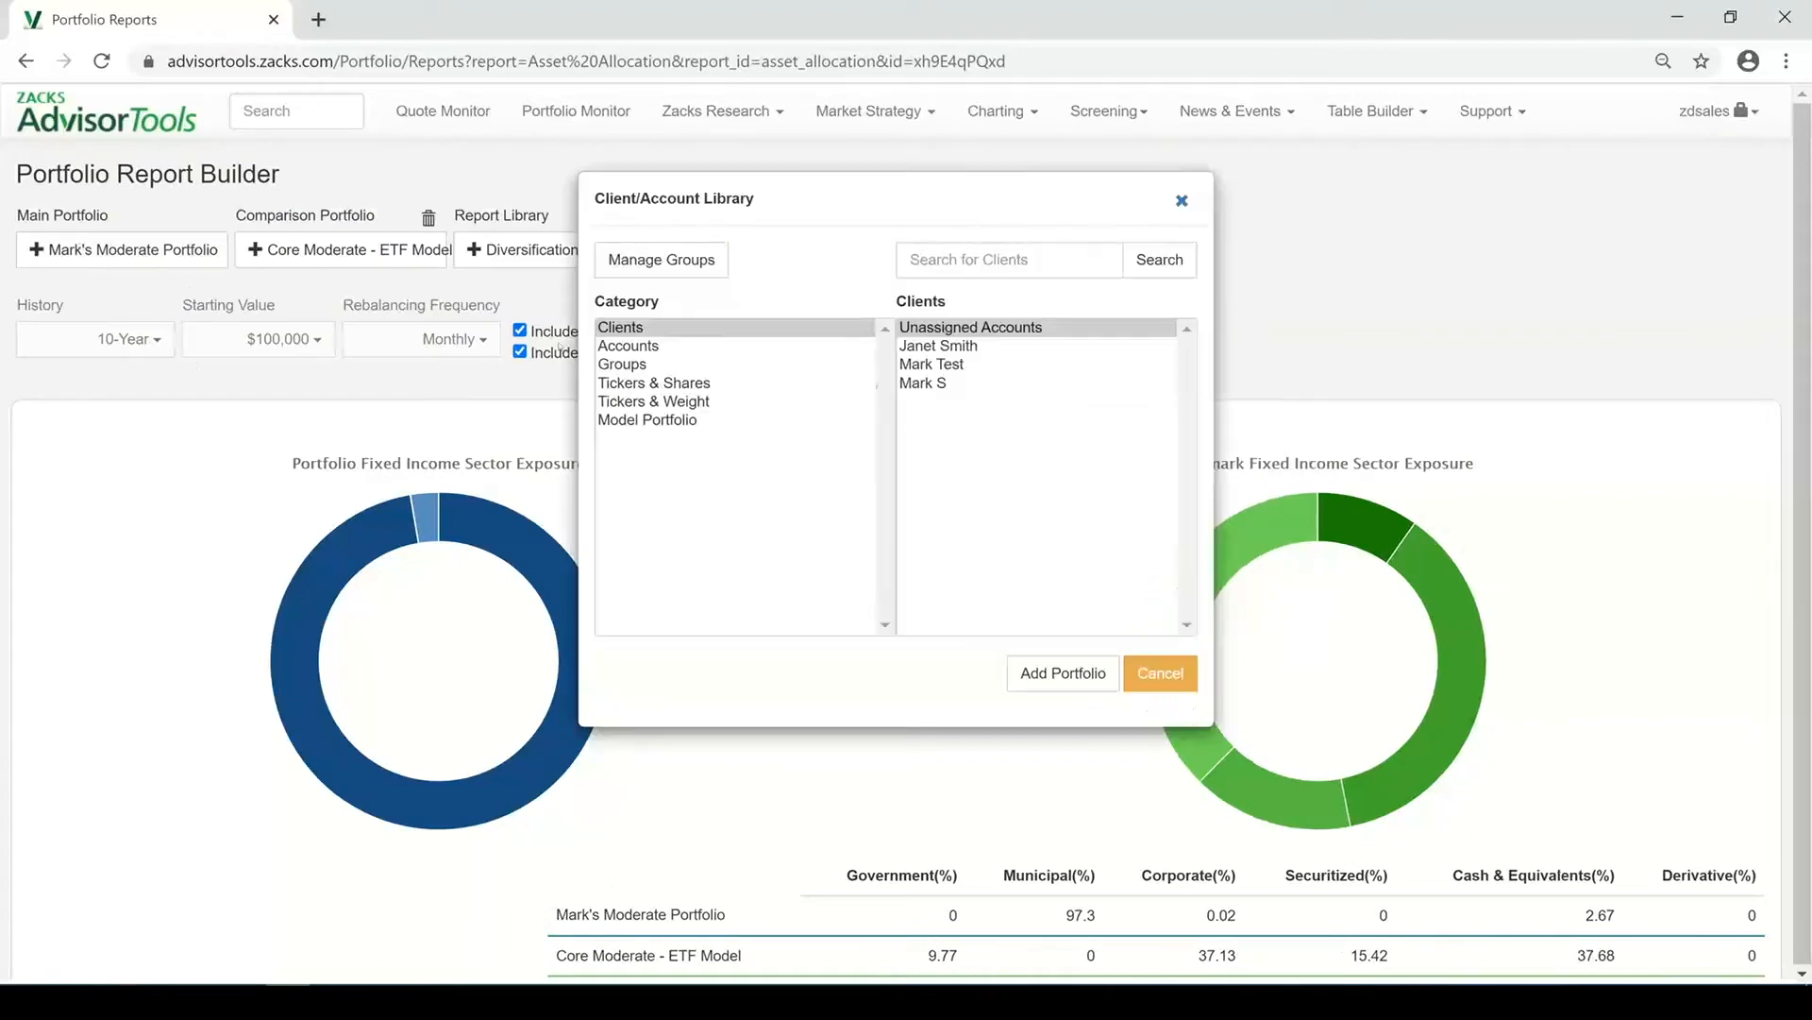
pyautogui.click(675, 401)
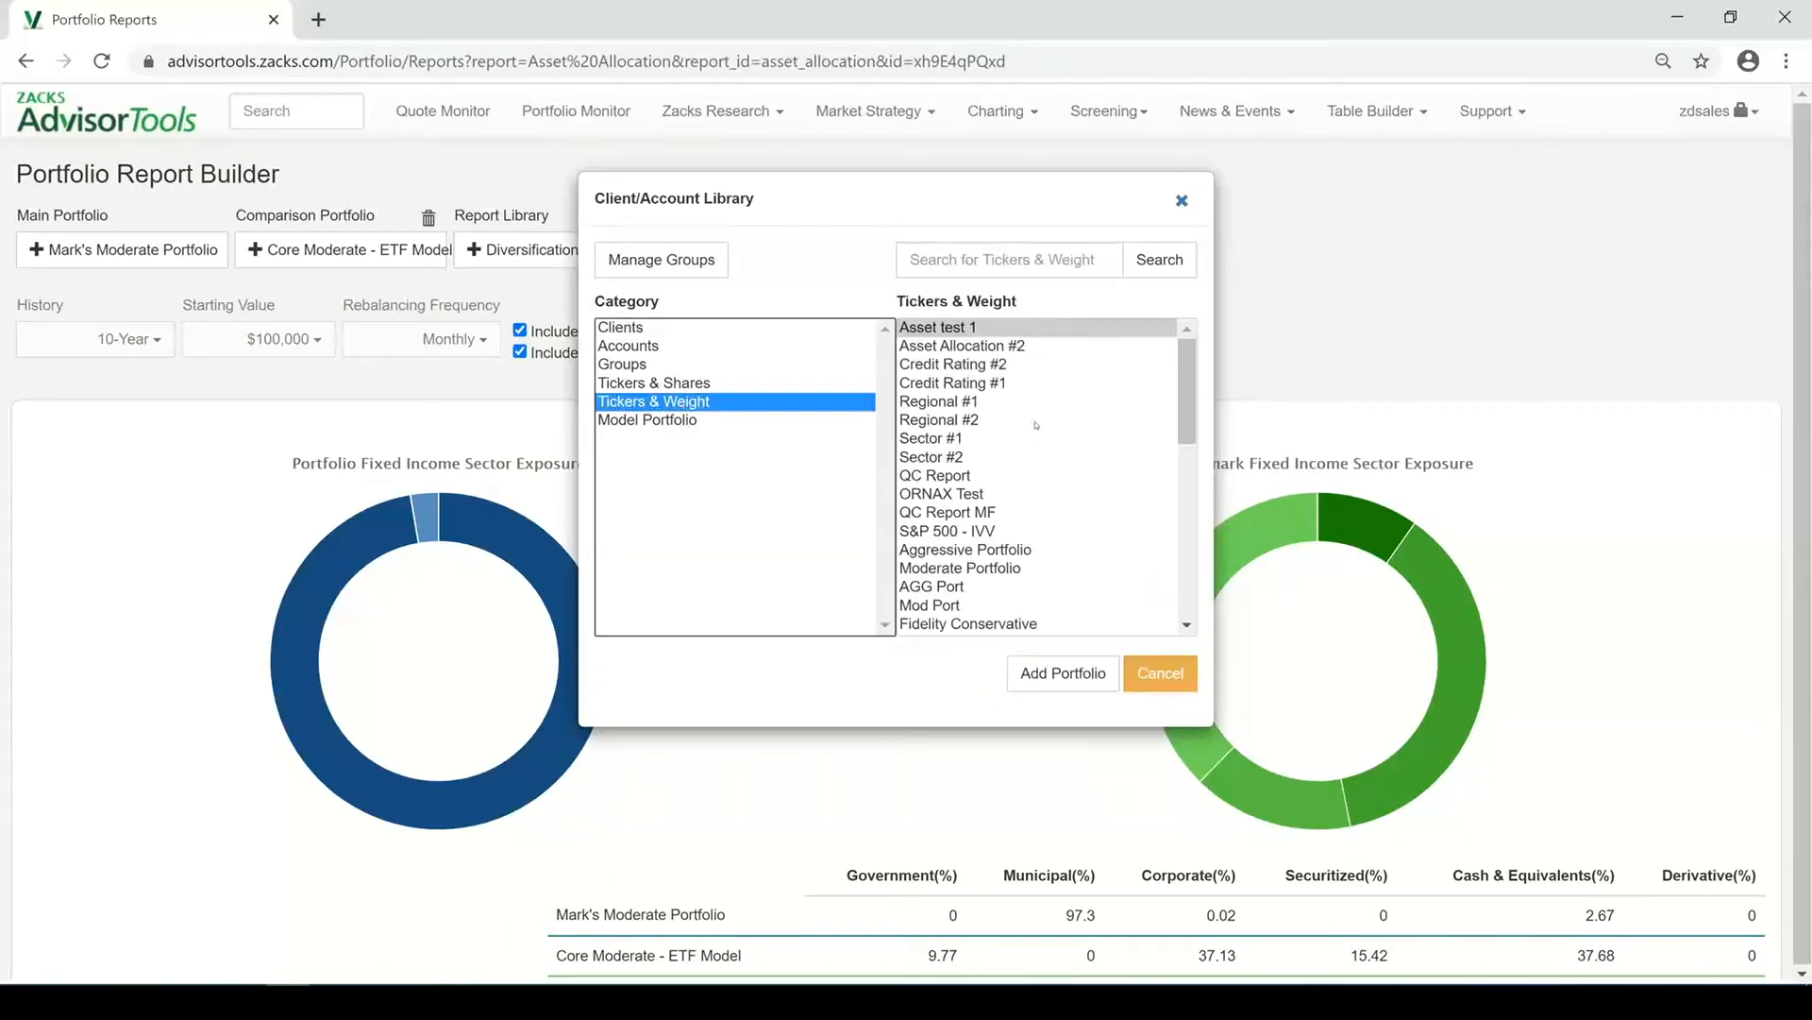
pyautogui.scroll(-5, 1013, 604)
pyautogui.click(1013, 625)
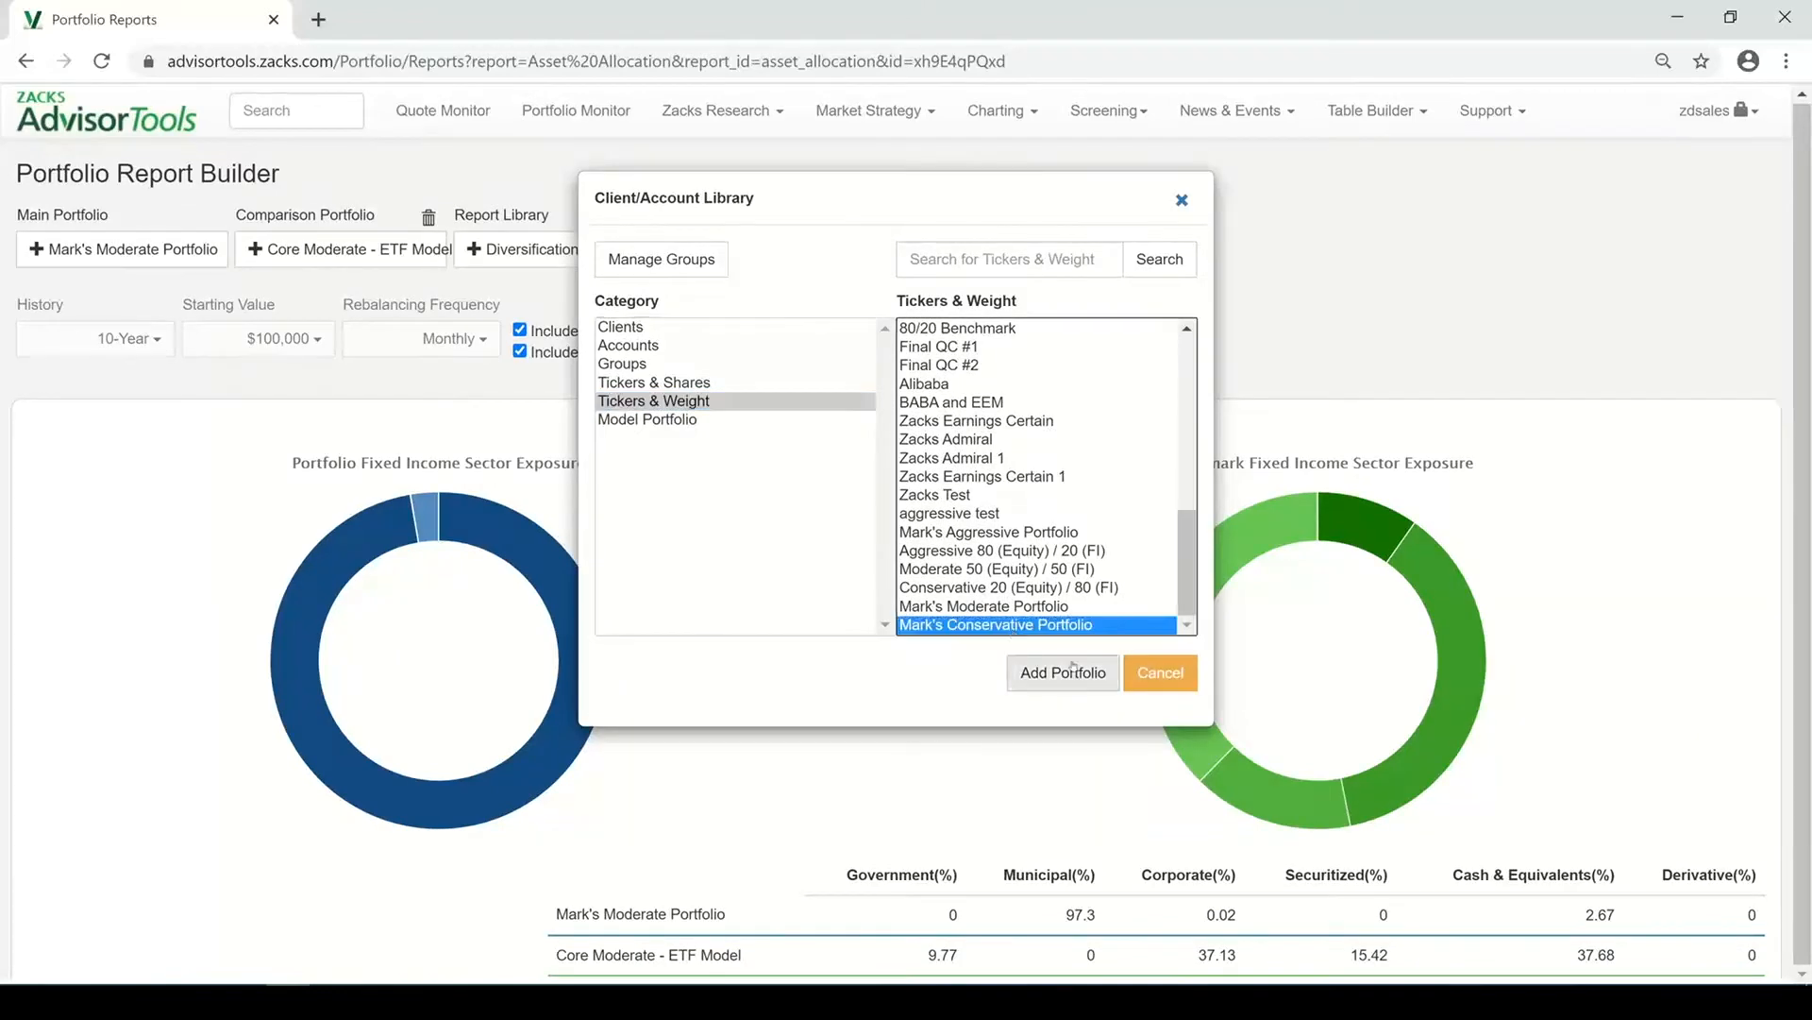
pyautogui.click(1066, 671)
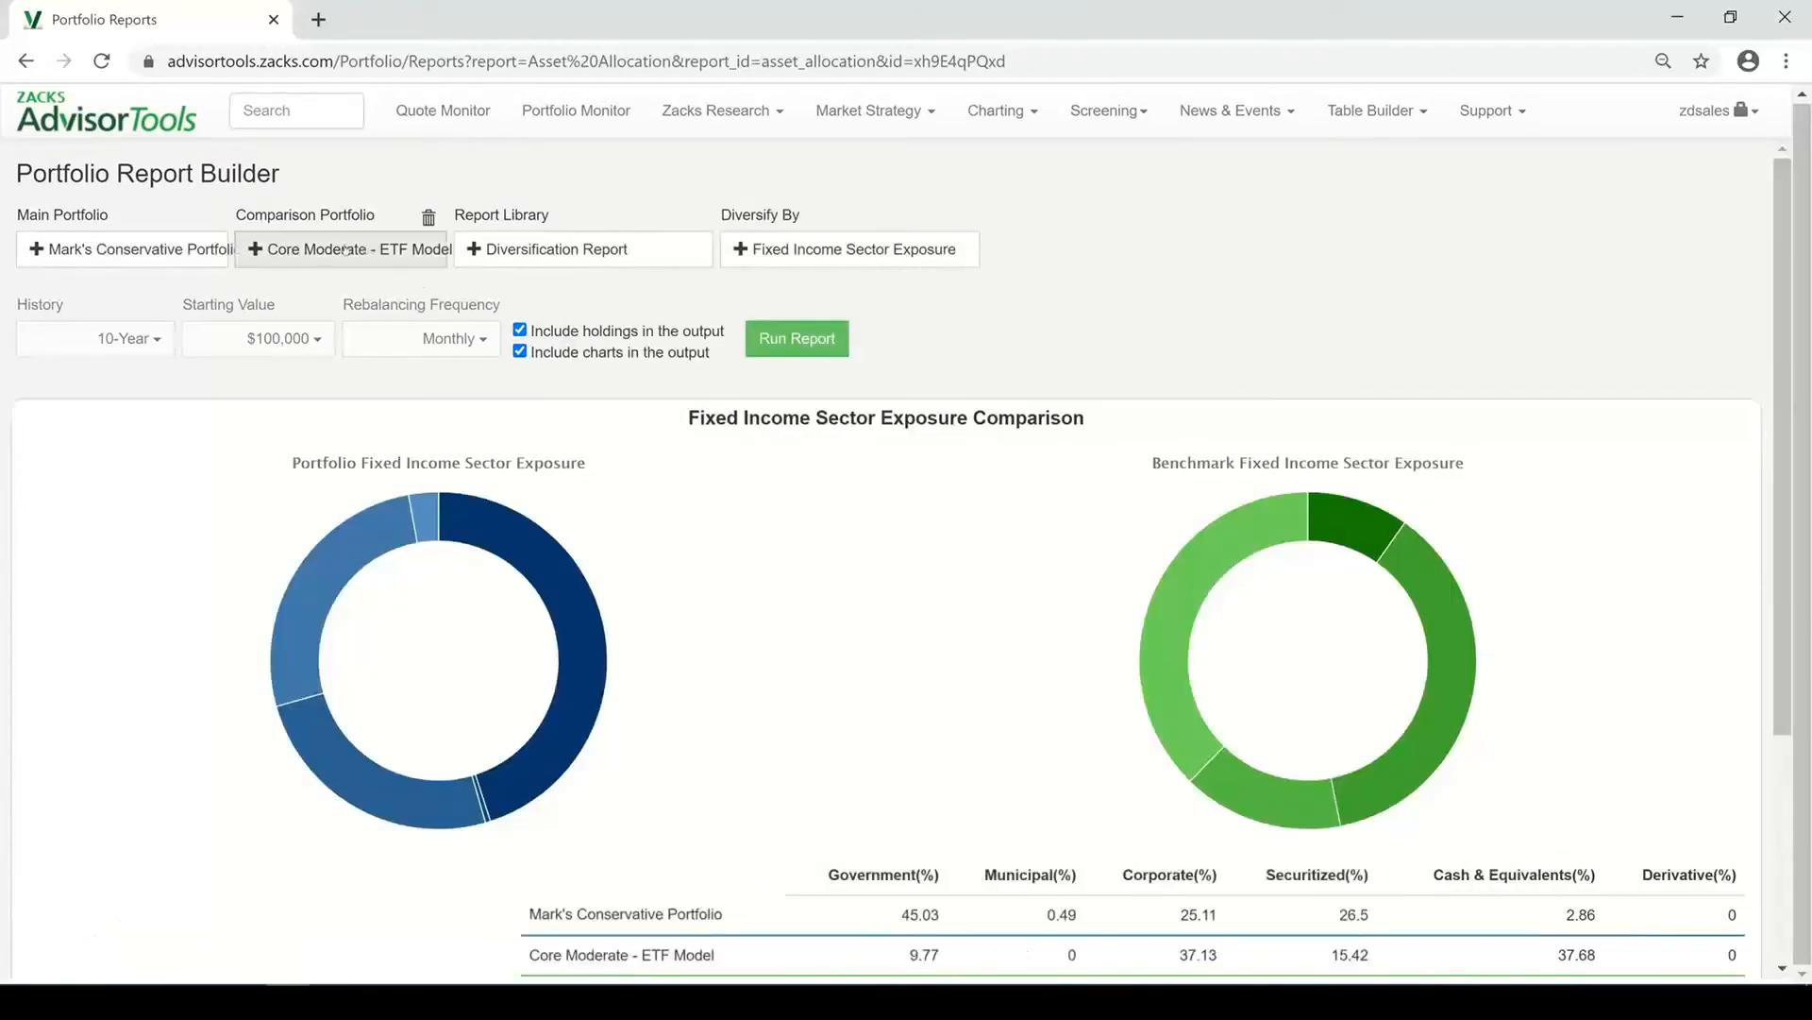
# Set the comparison portfolio to the Core Conservative - ETF Model from the model portfolios
pyautogui.click(339, 248)
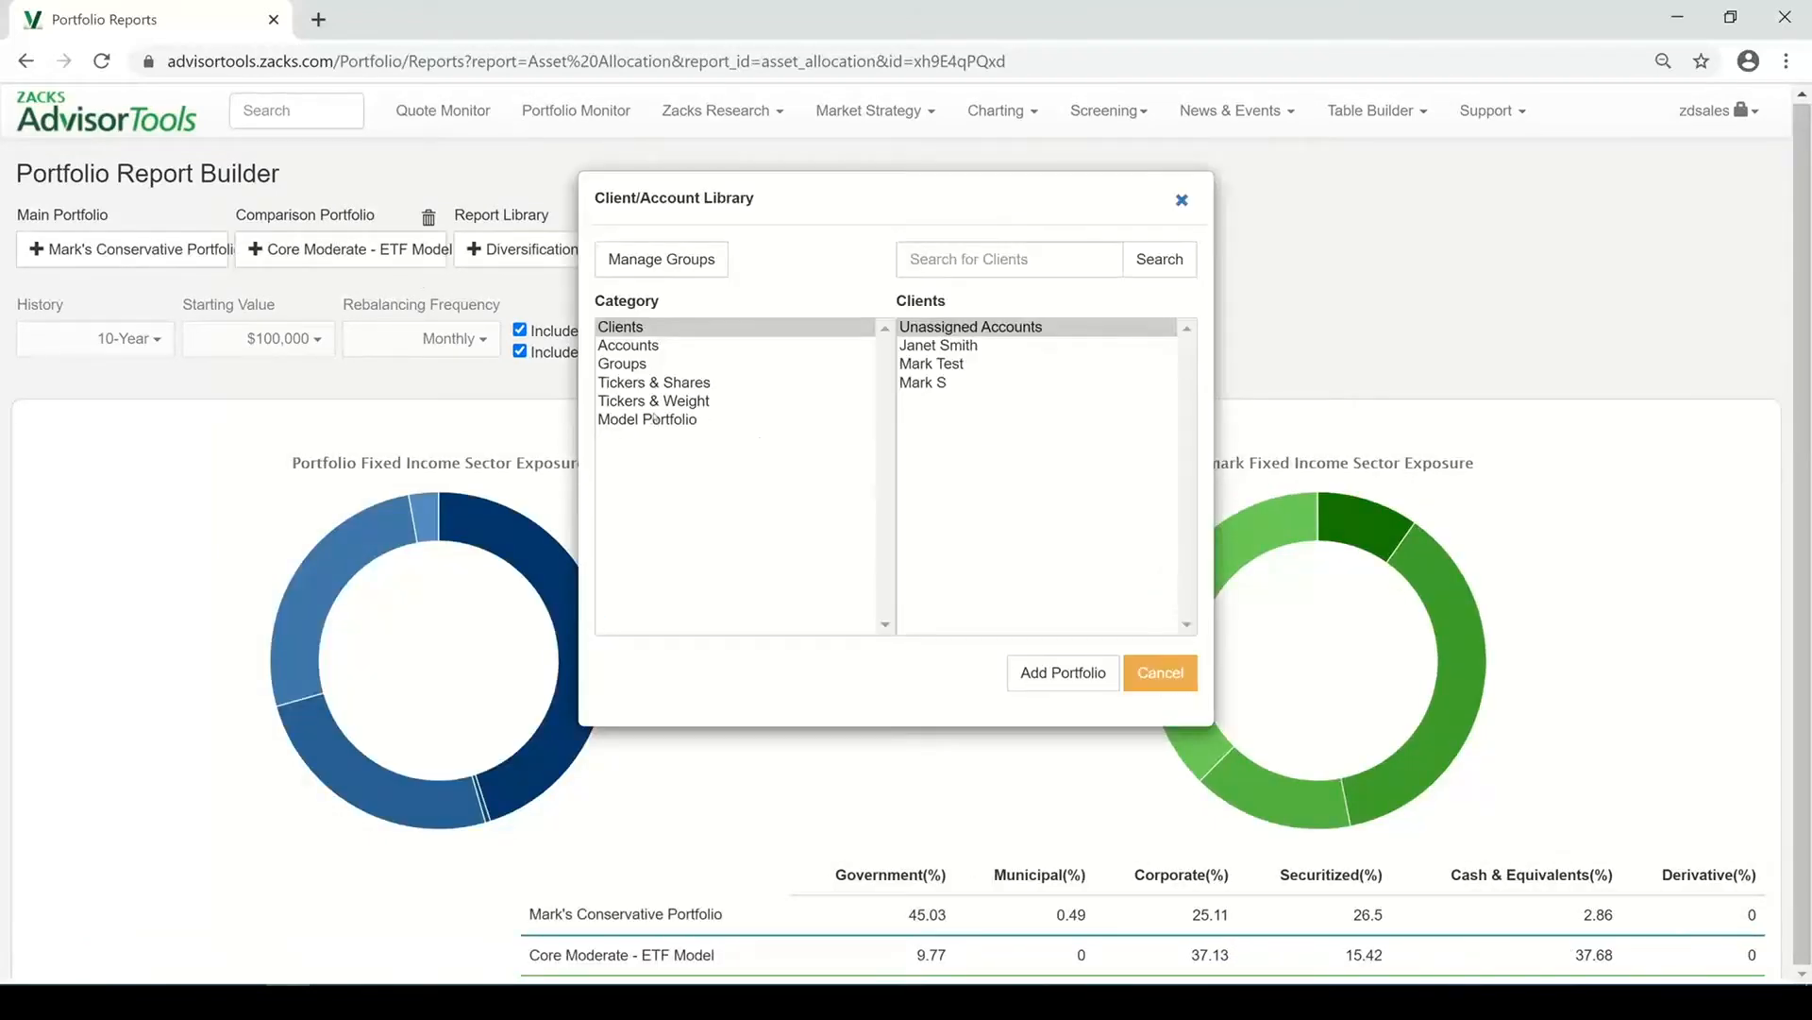
pyautogui.click(652, 418)
pyautogui.click(980, 366)
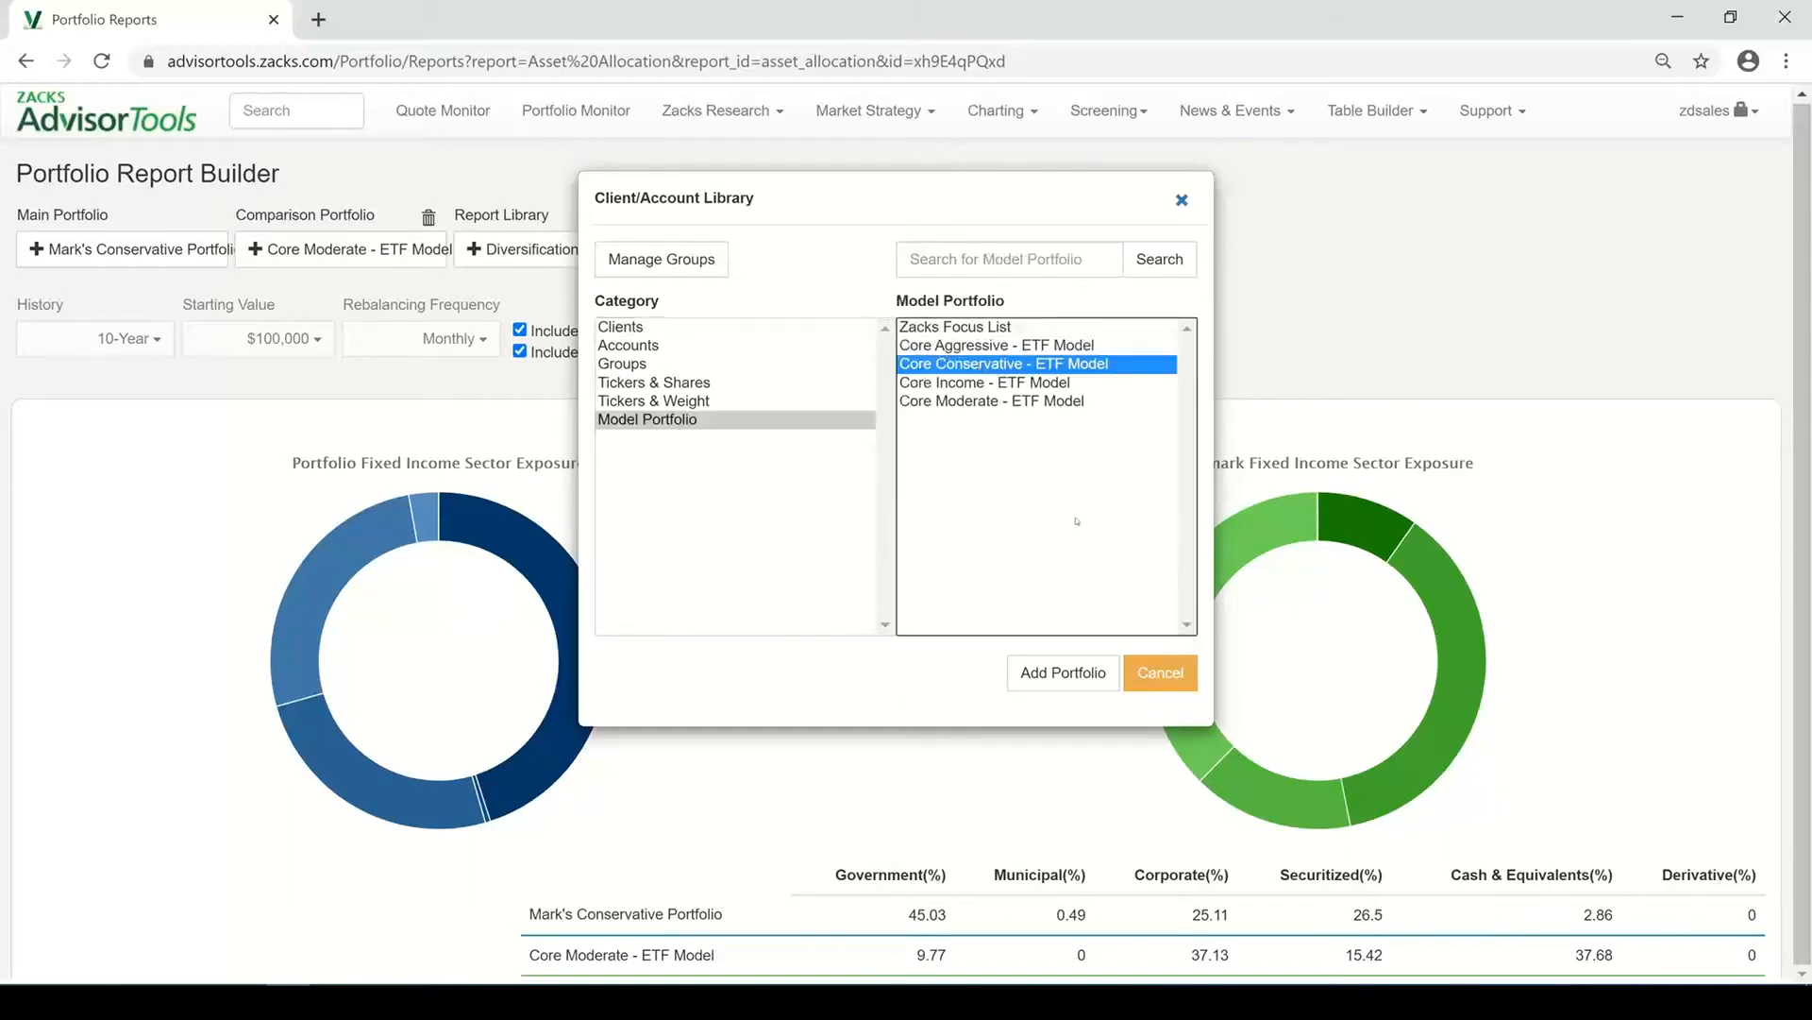
pyautogui.click(1070, 673)
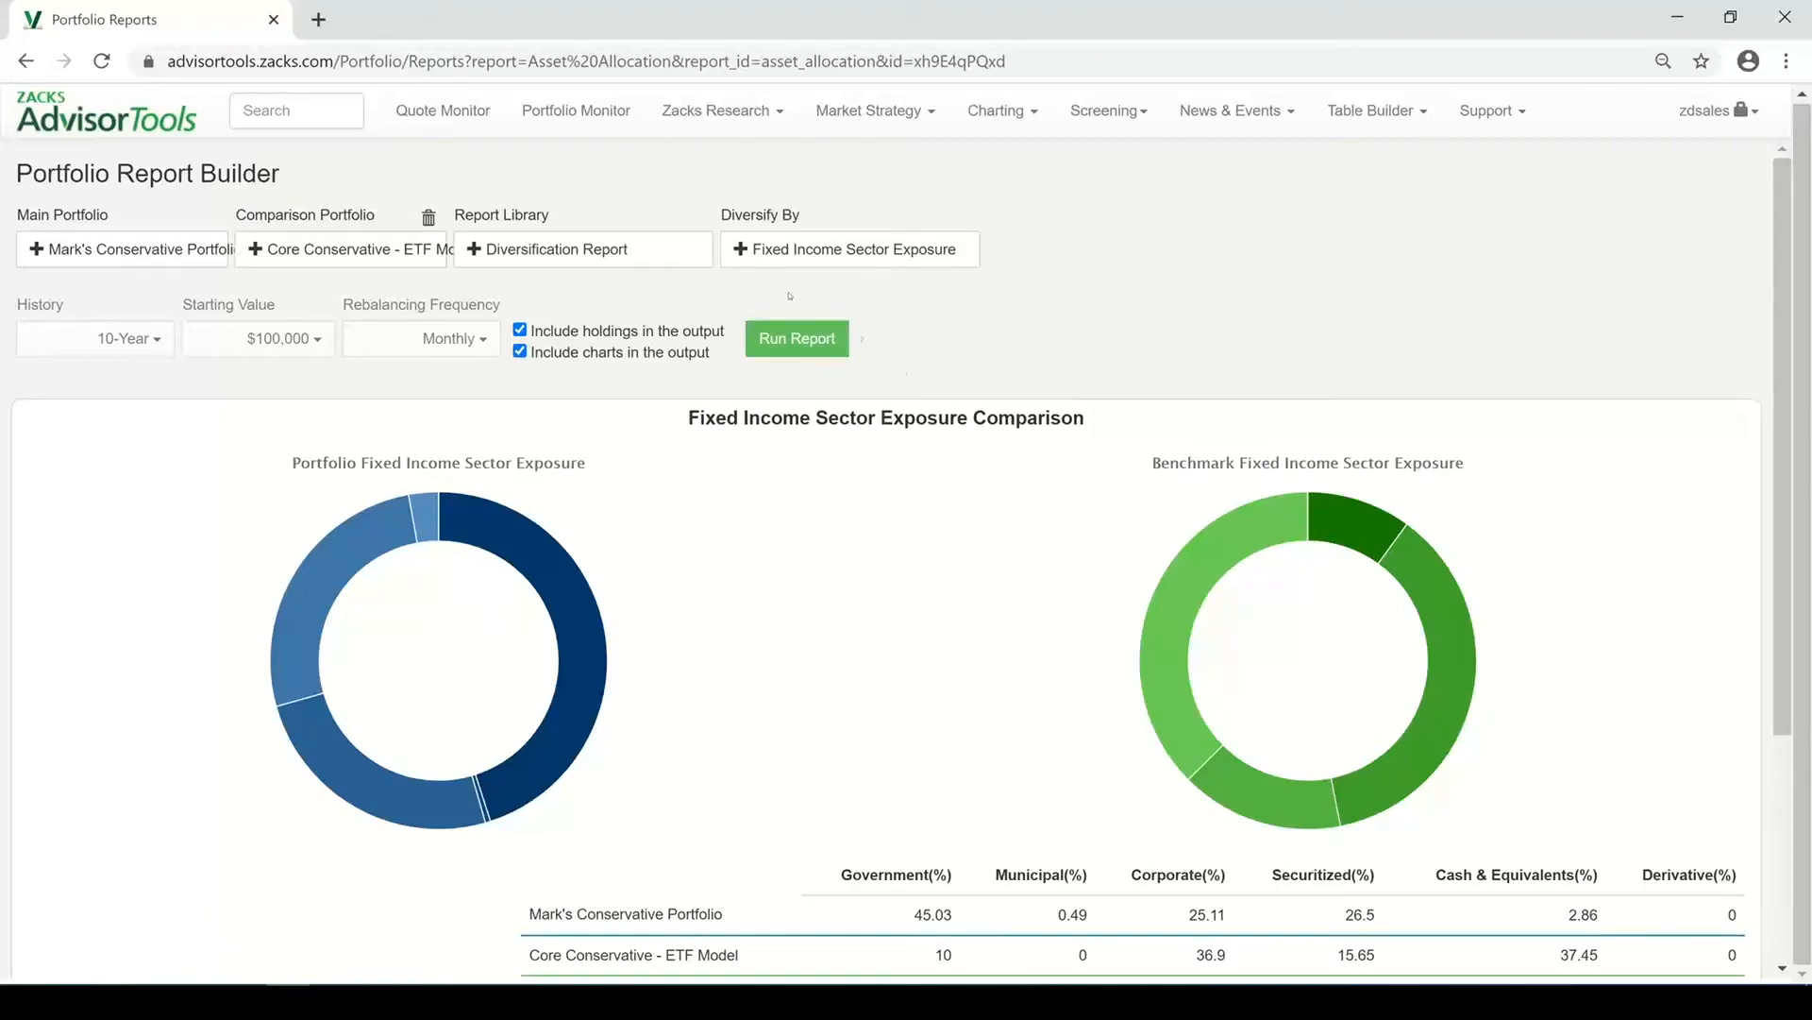
# Switch the report type to Performance Analysis and pick a $100,000 starting value
pyautogui.click(628, 256)
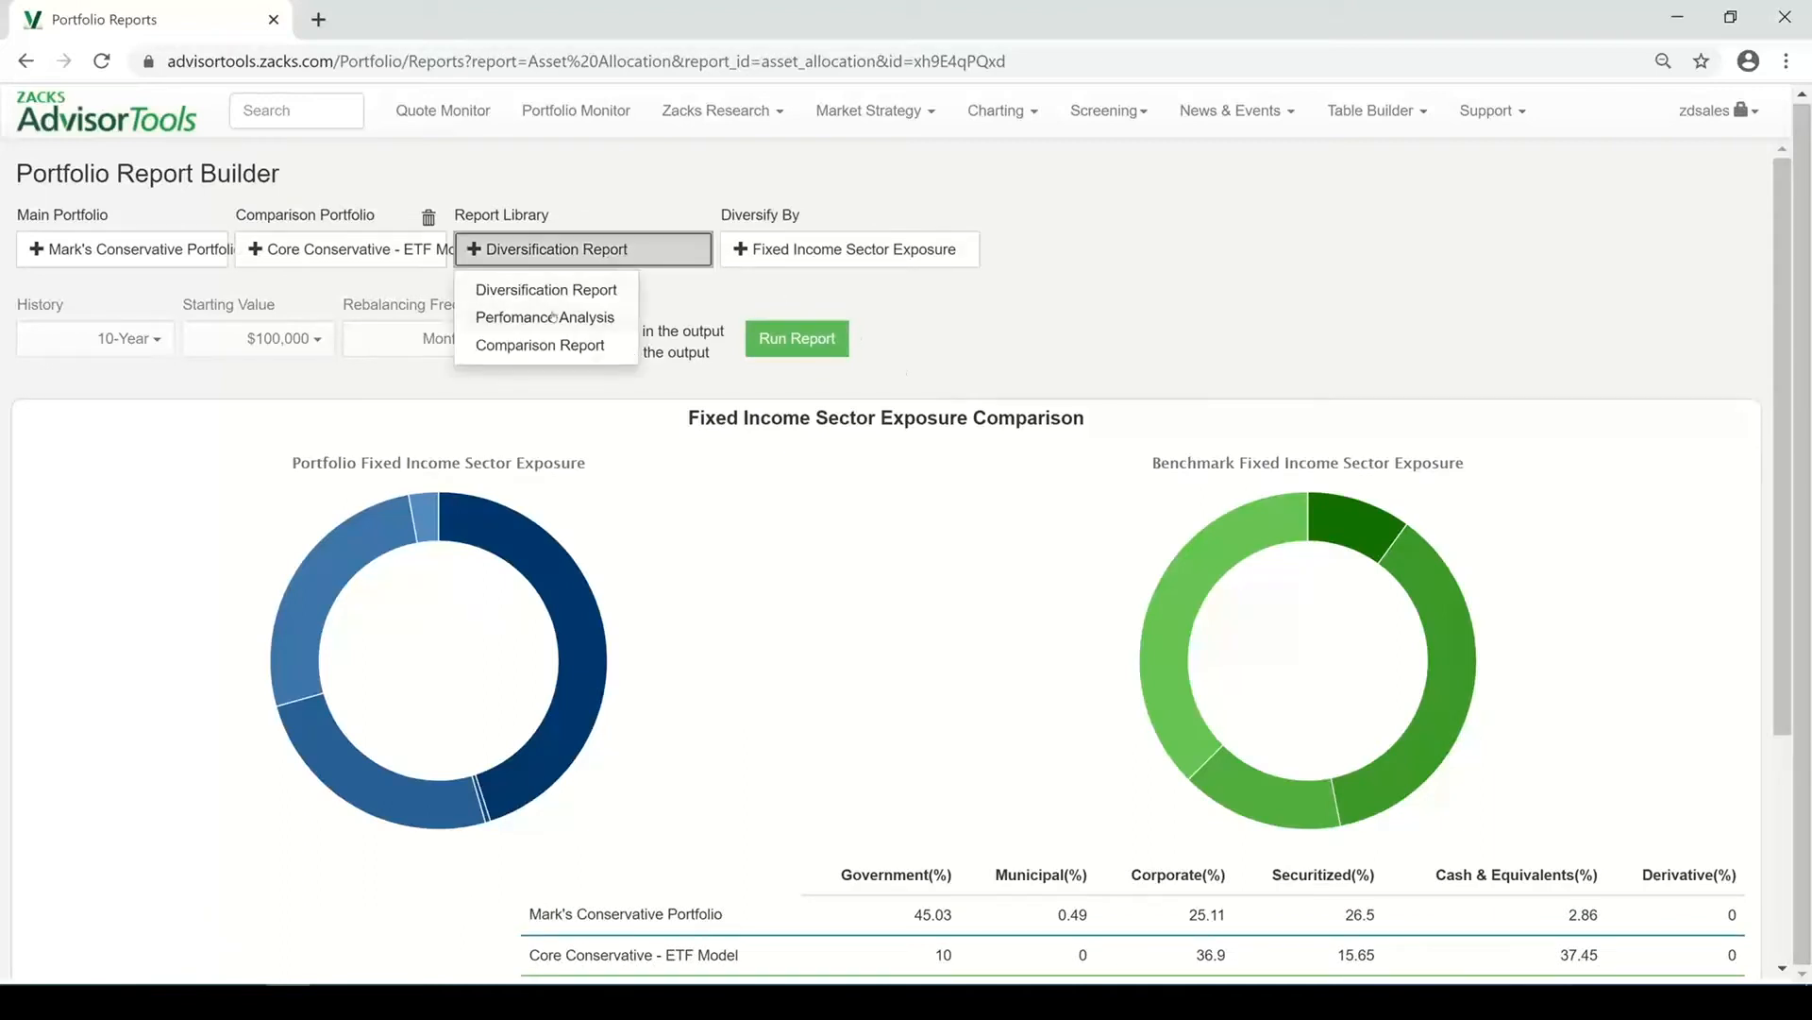
pyautogui.click(519, 319)
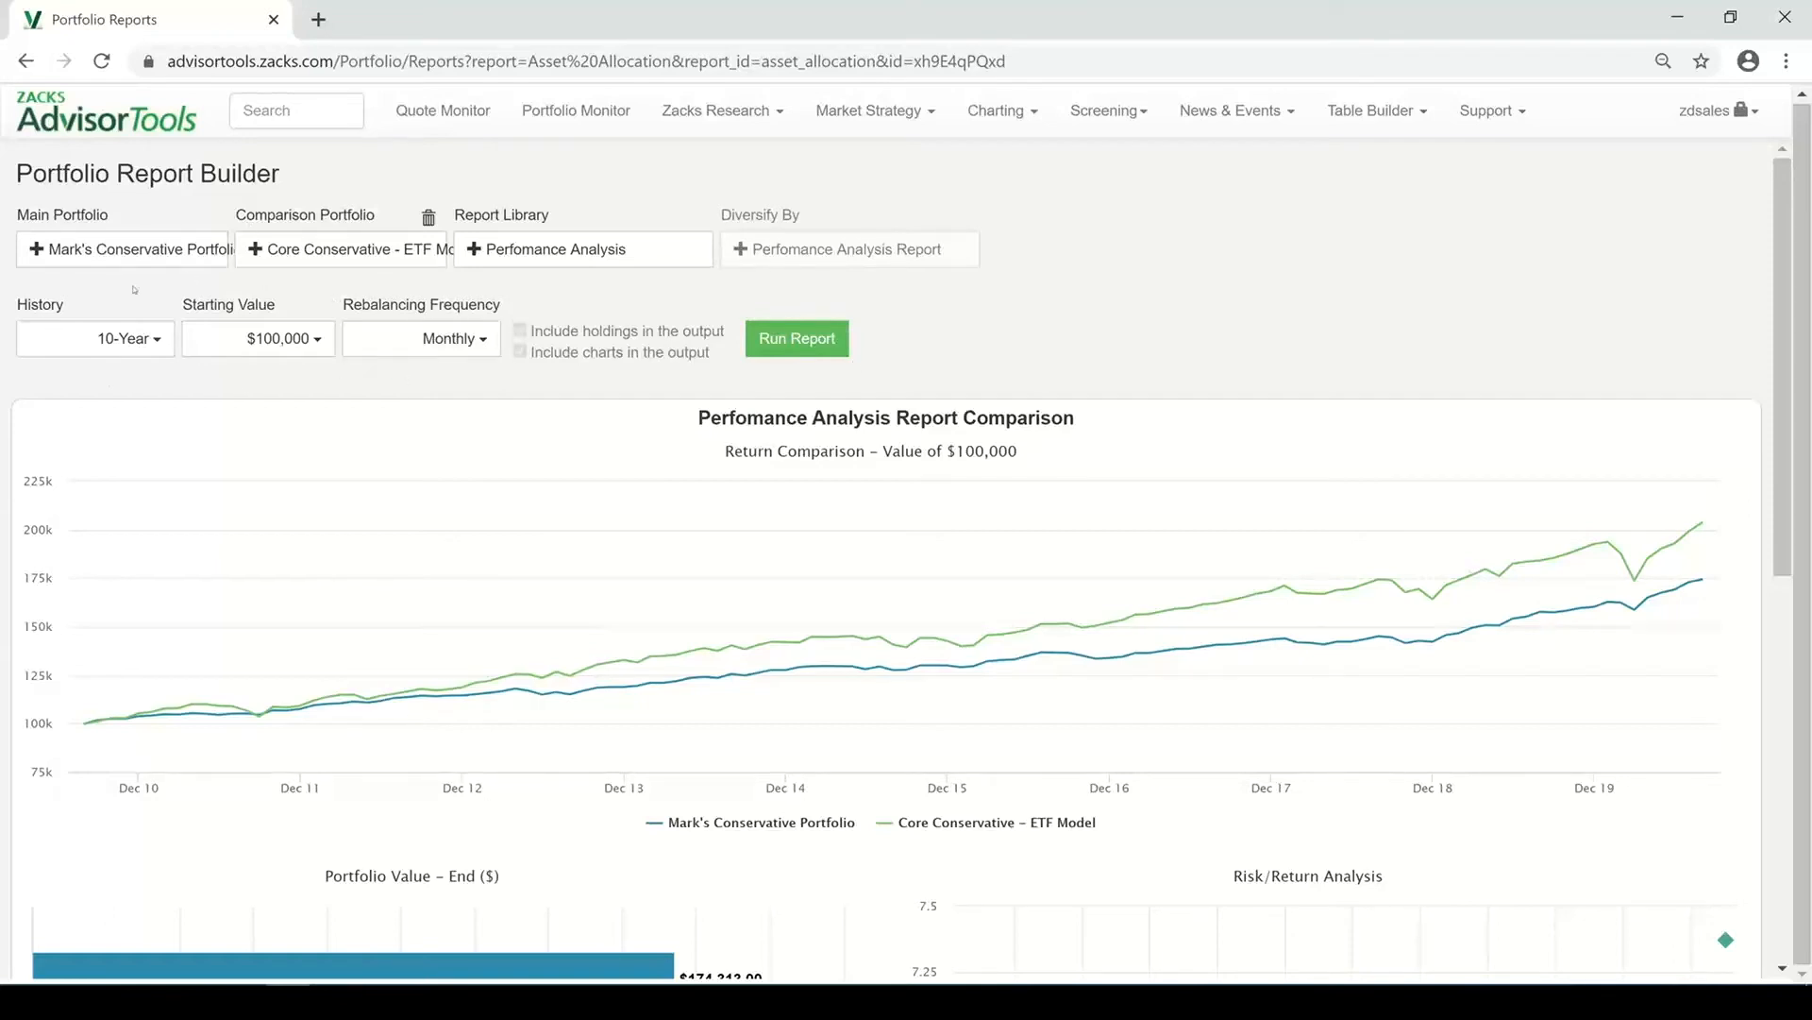
pyautogui.click(125, 342)
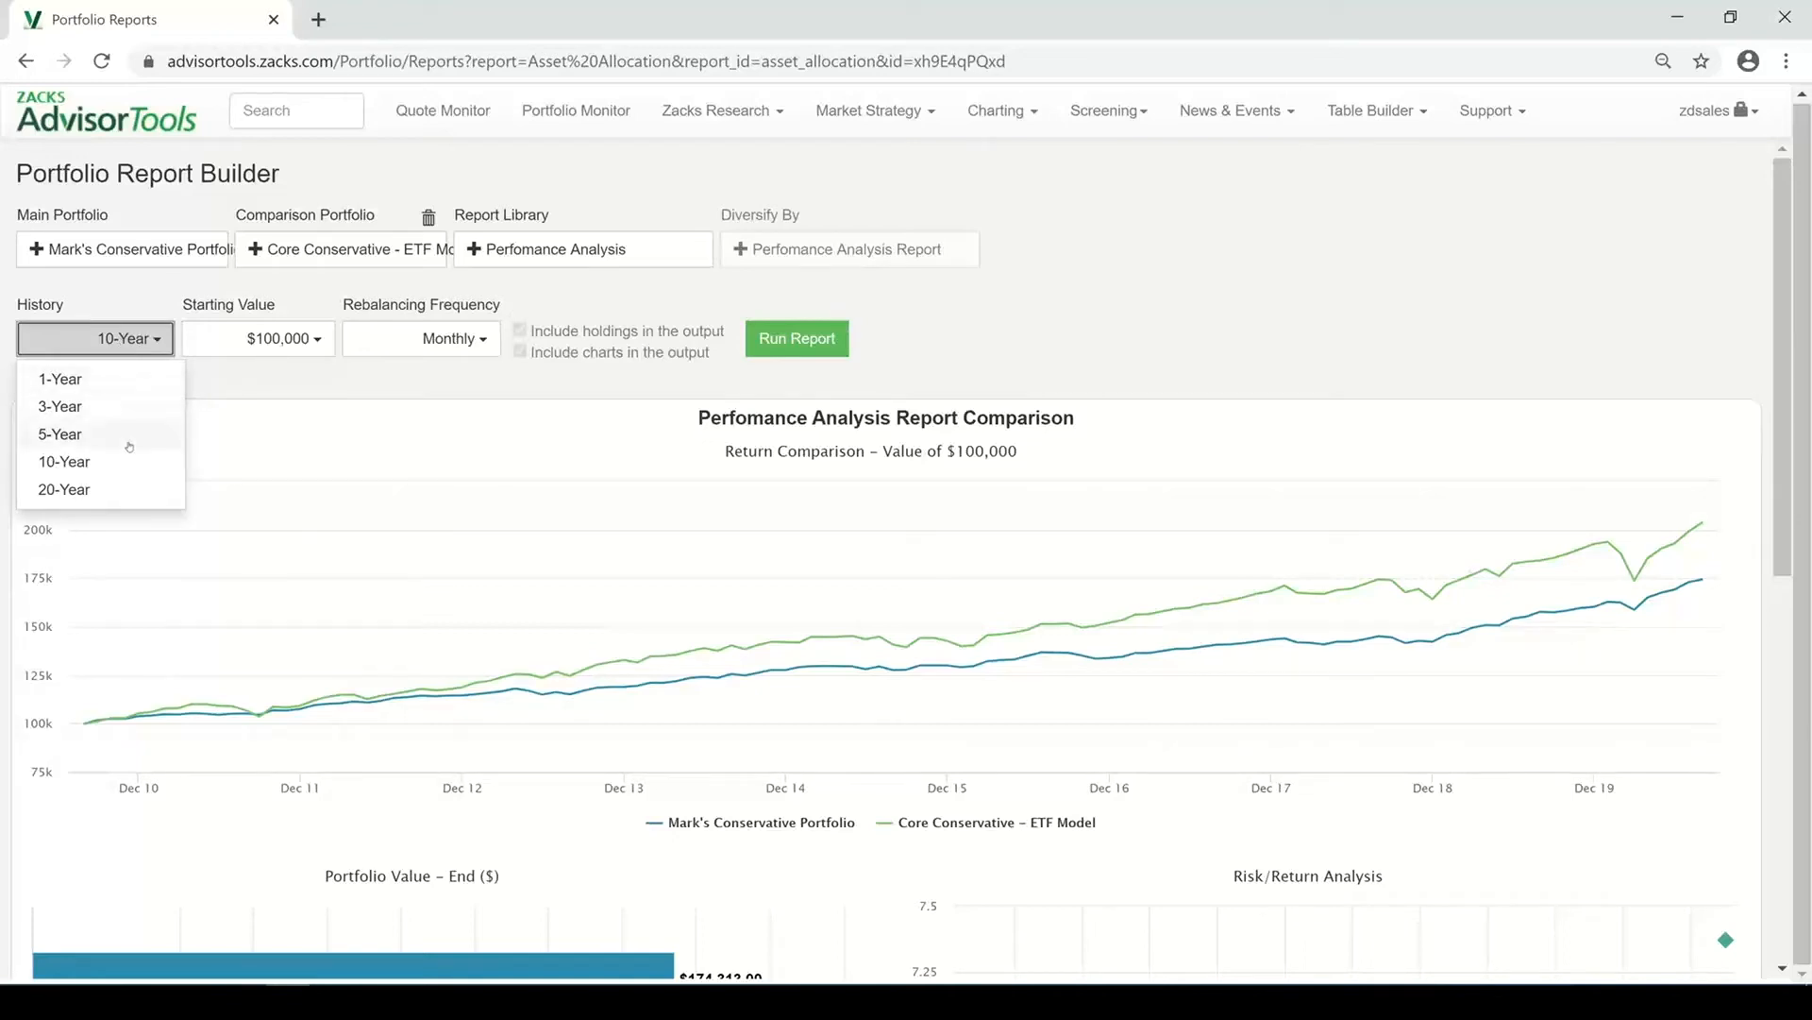
pyautogui.click(241, 341)
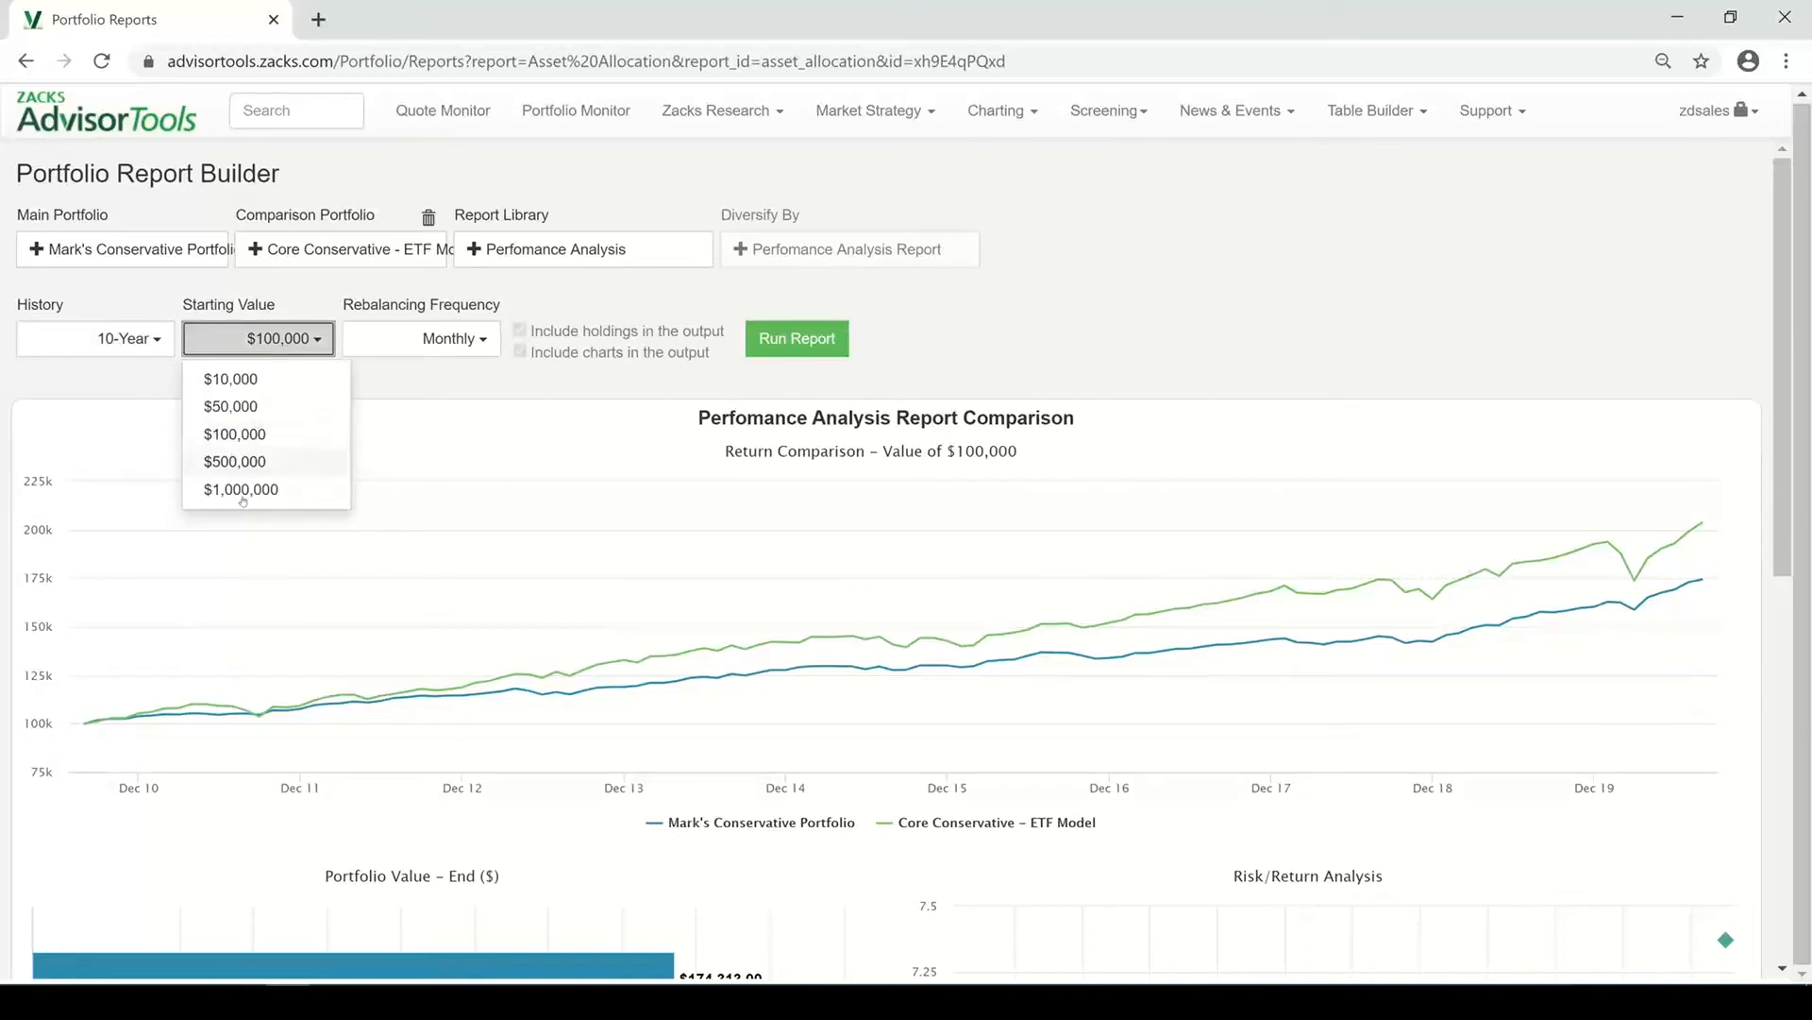
pyautogui.click(290, 431)
pyautogui.click(477, 340)
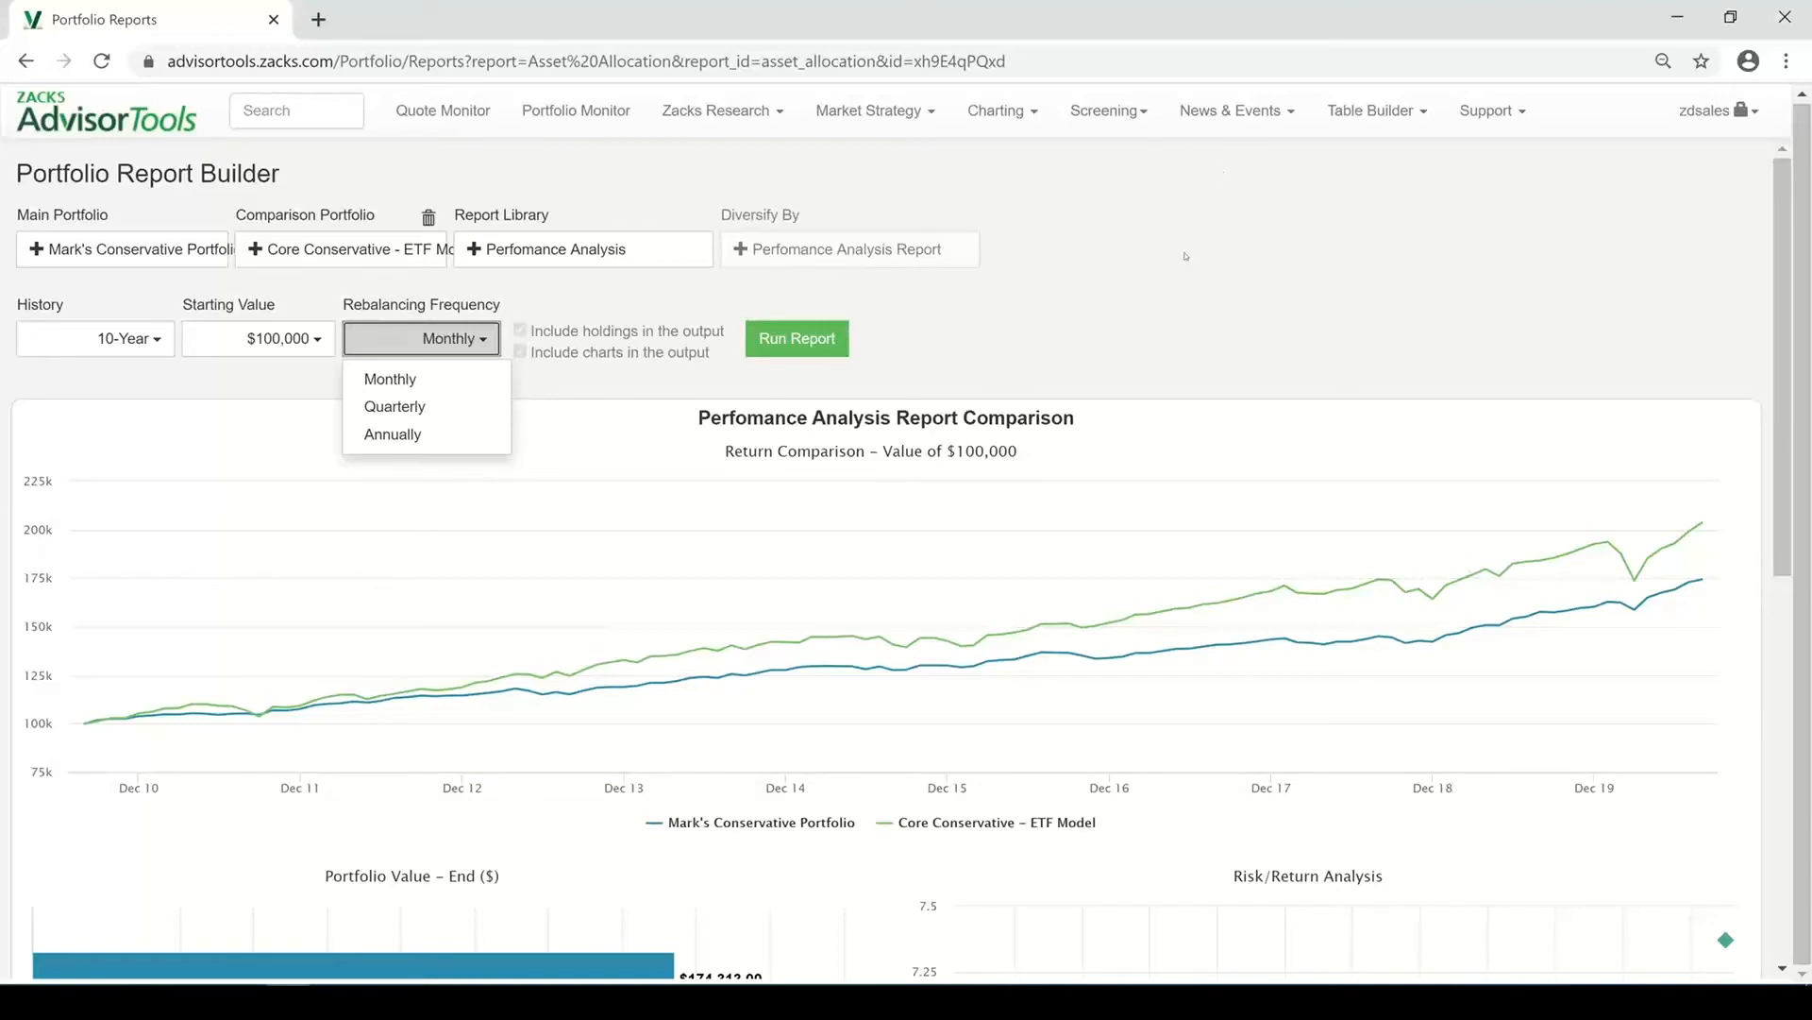
# Scroll through the performance analysis charts and the annual returns table
pyautogui.scroll(-1, 1395, 404)
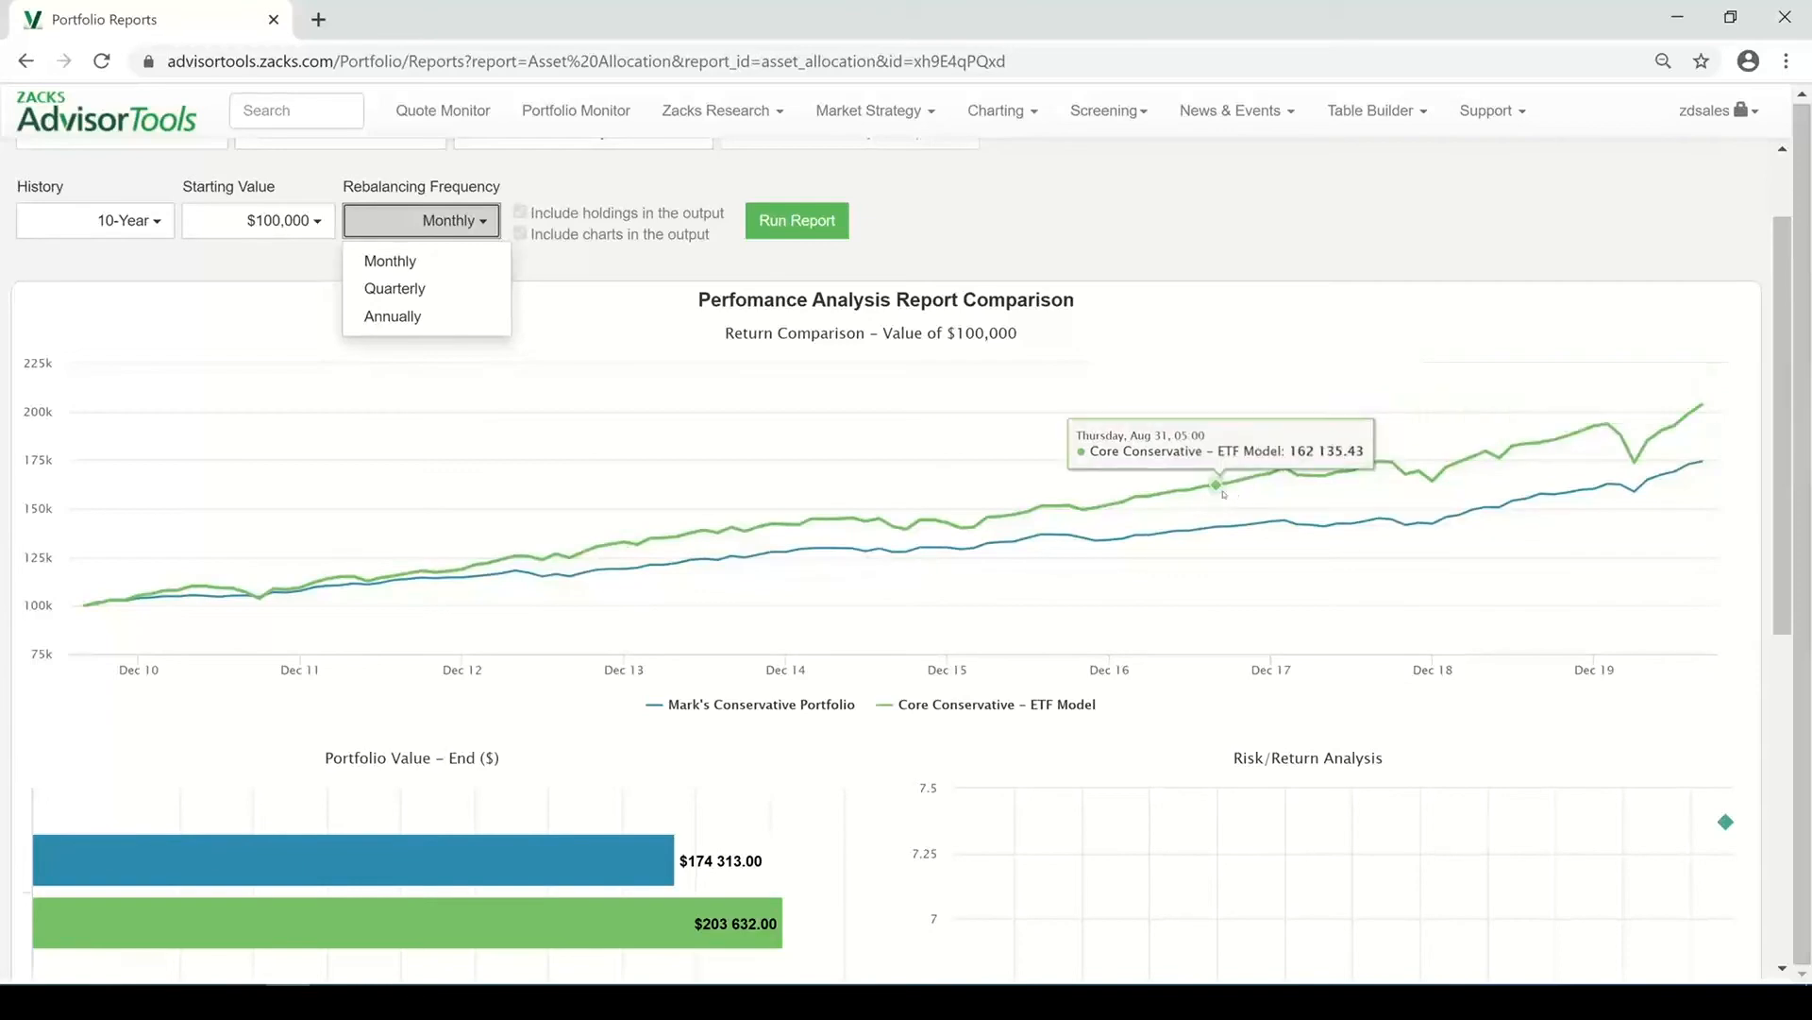
pyautogui.scroll(-1, 1227, 481)
pyautogui.scroll(-1, 1243, 469)
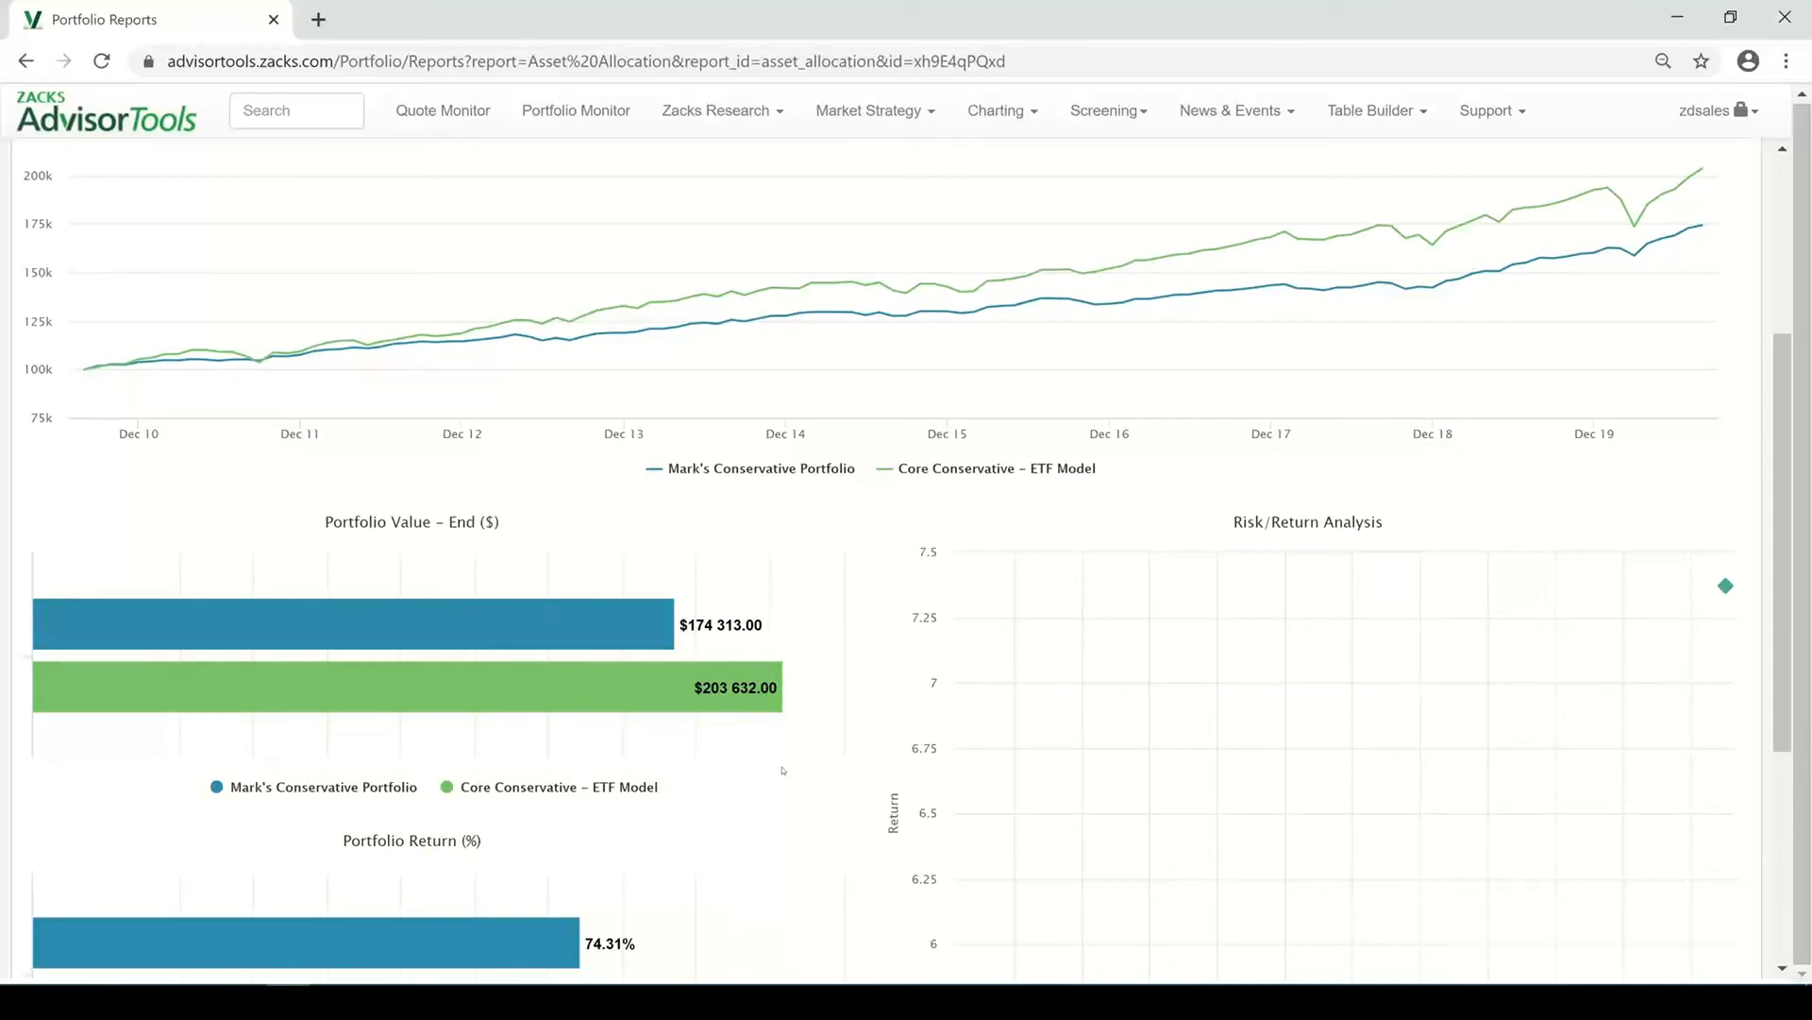
pyautogui.scroll(-1, 779, 776)
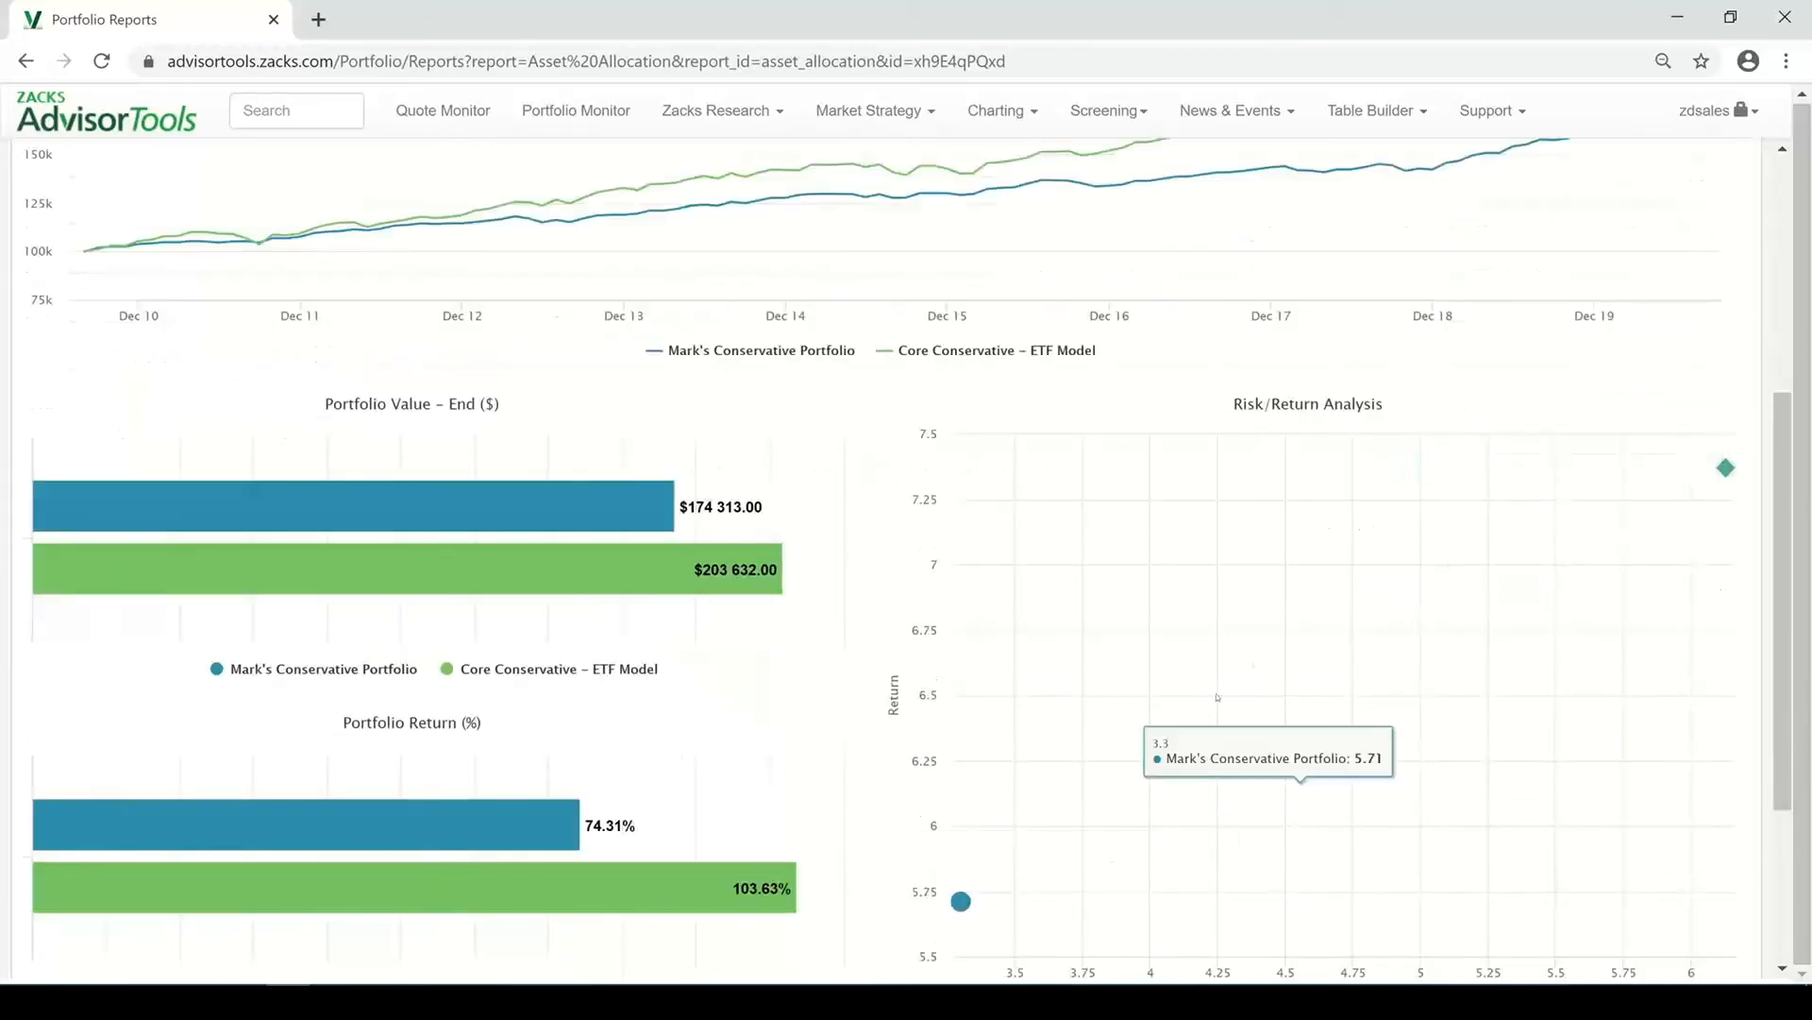
pyautogui.scroll(-2, 1151, 717)
pyautogui.scroll(1, 1309, 810)
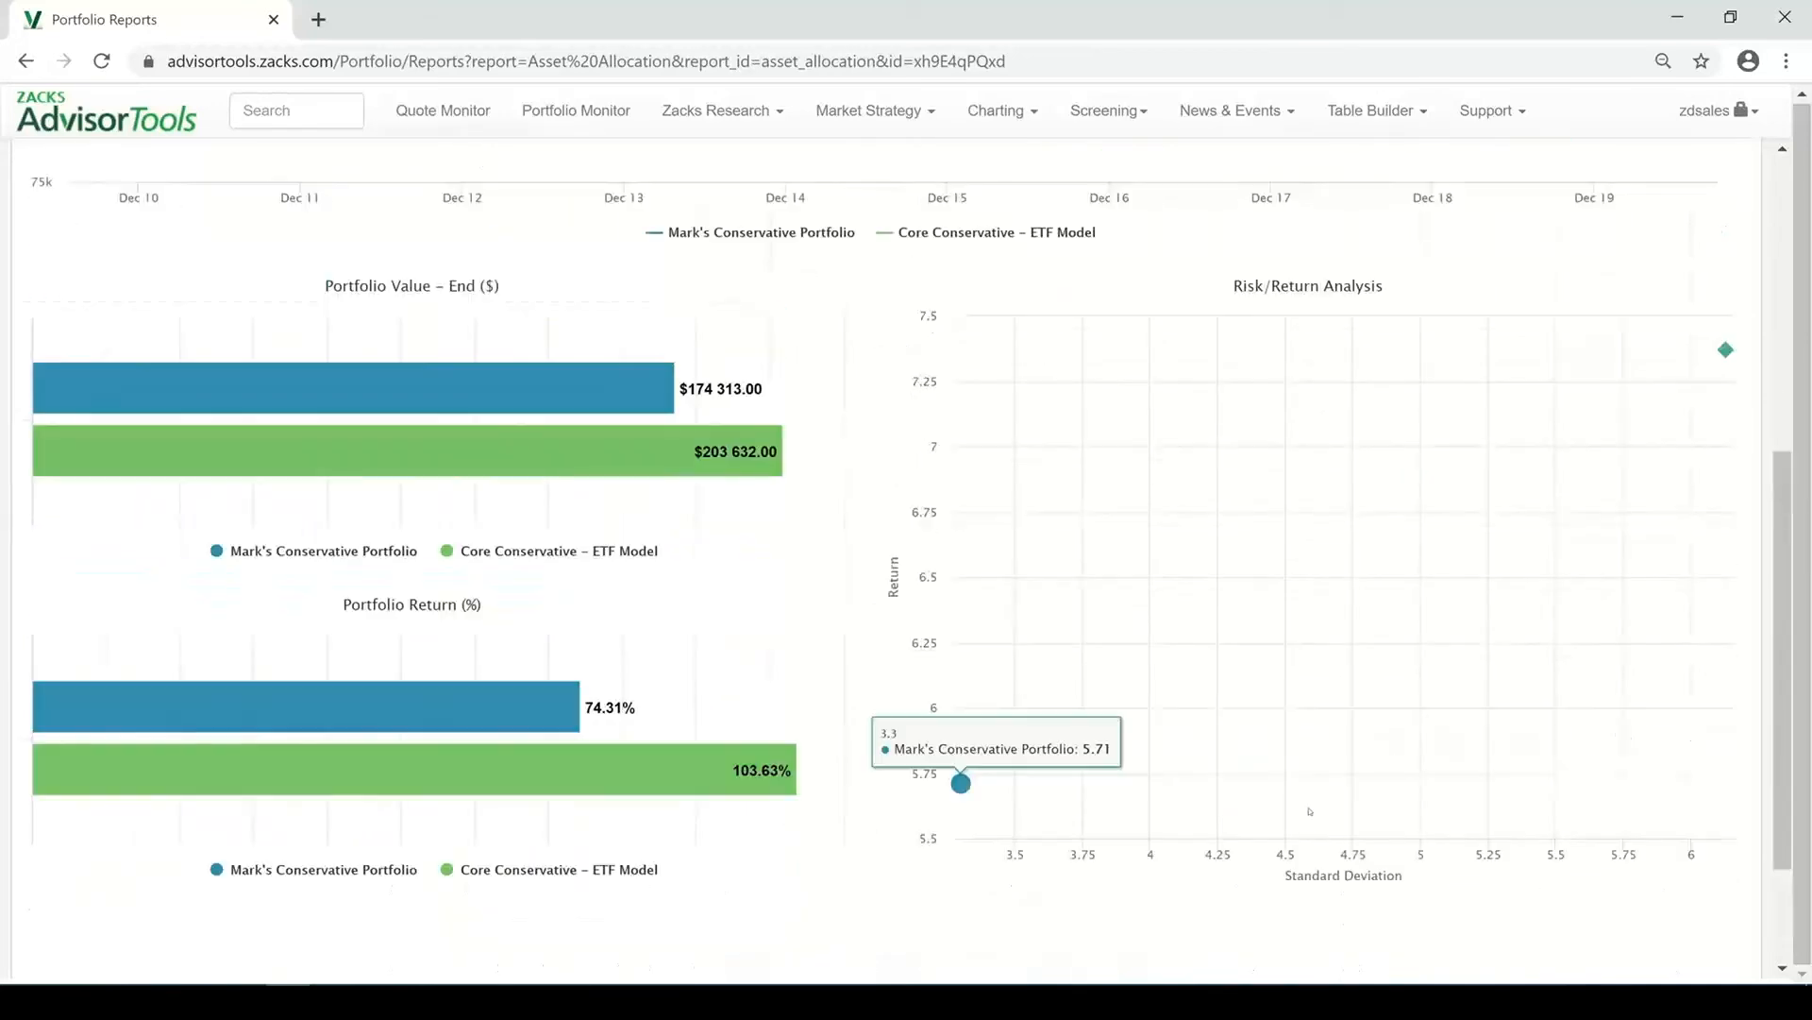
pyautogui.scroll(-1, 1293, 781)
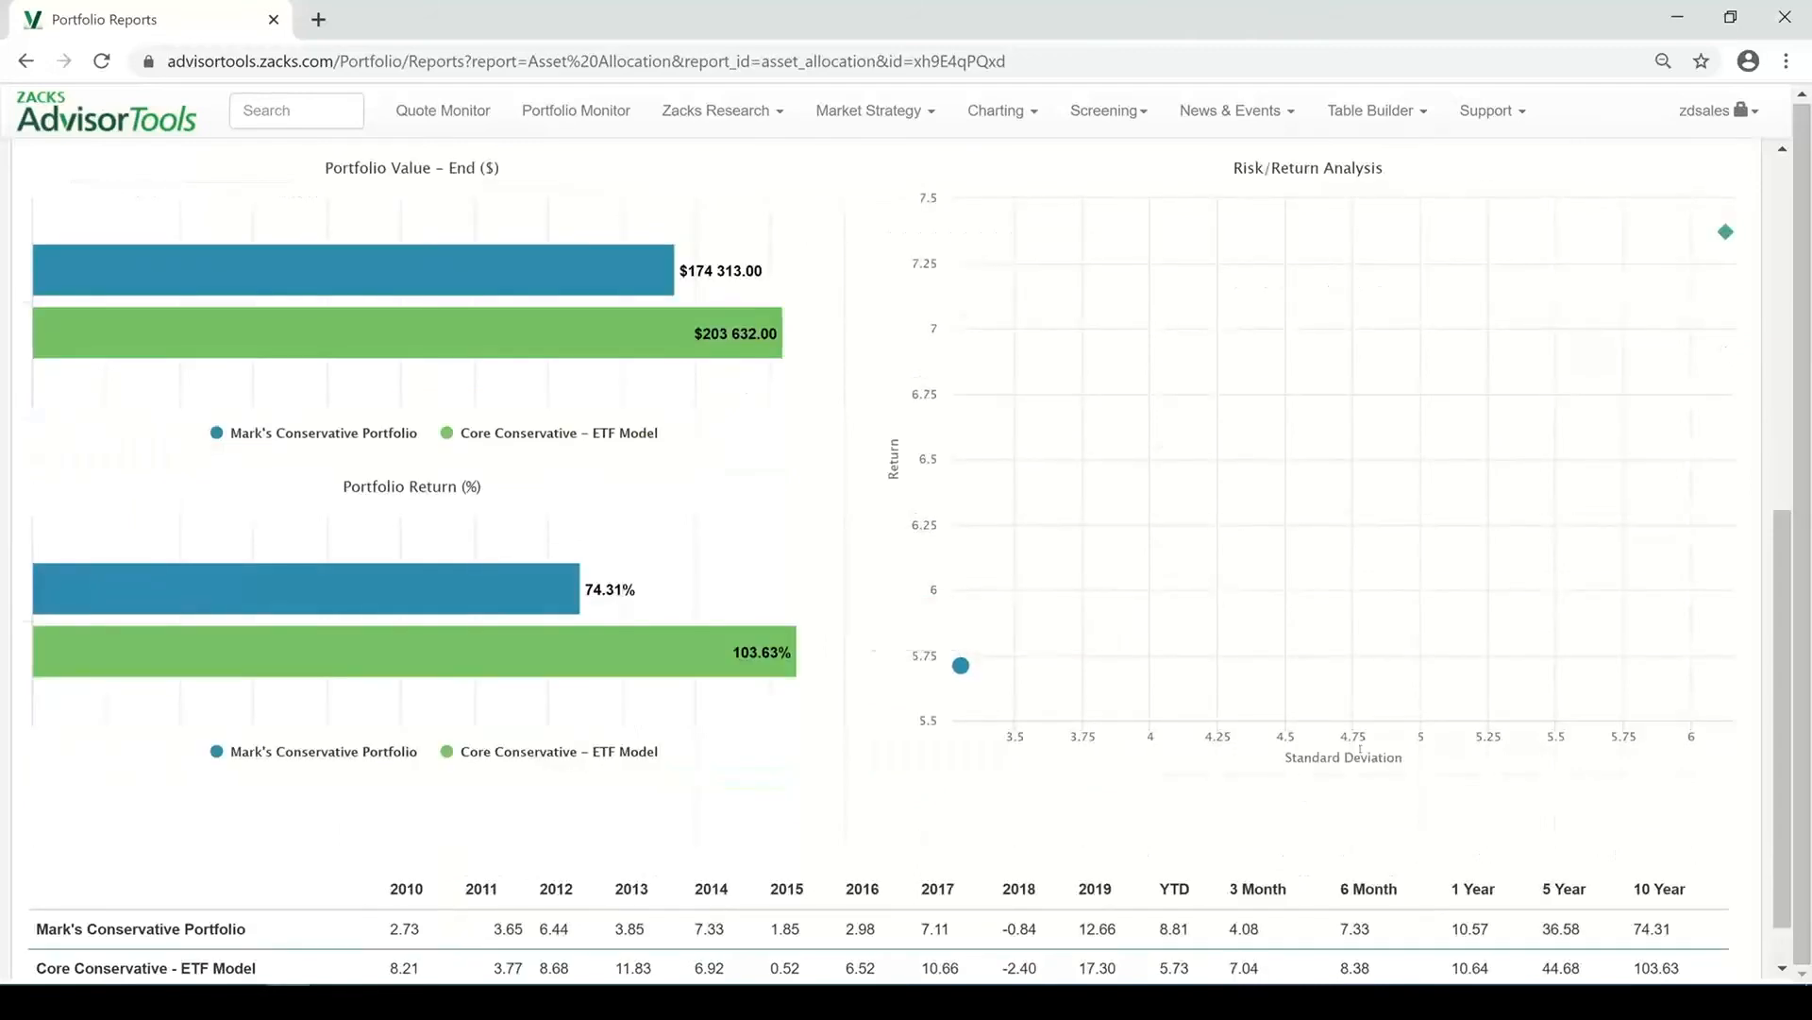
pyautogui.scroll(-1, 1370, 745)
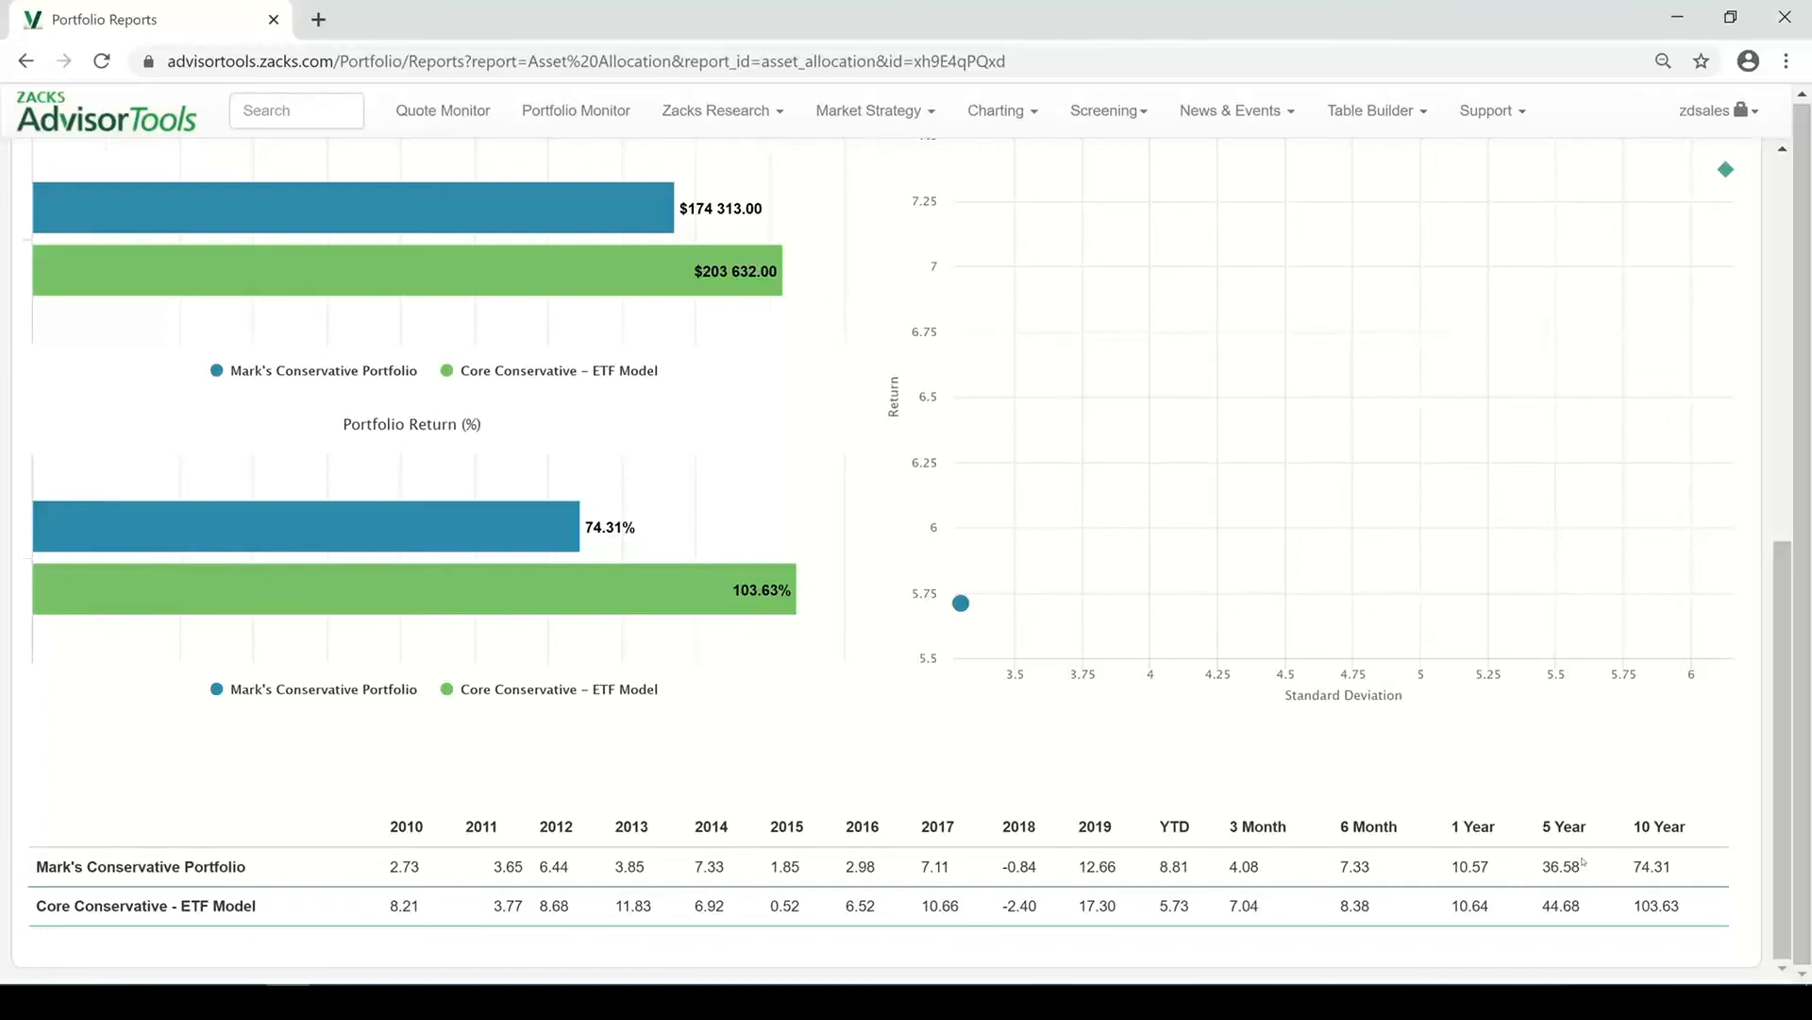
pyautogui.scroll(8, 1530, 877)
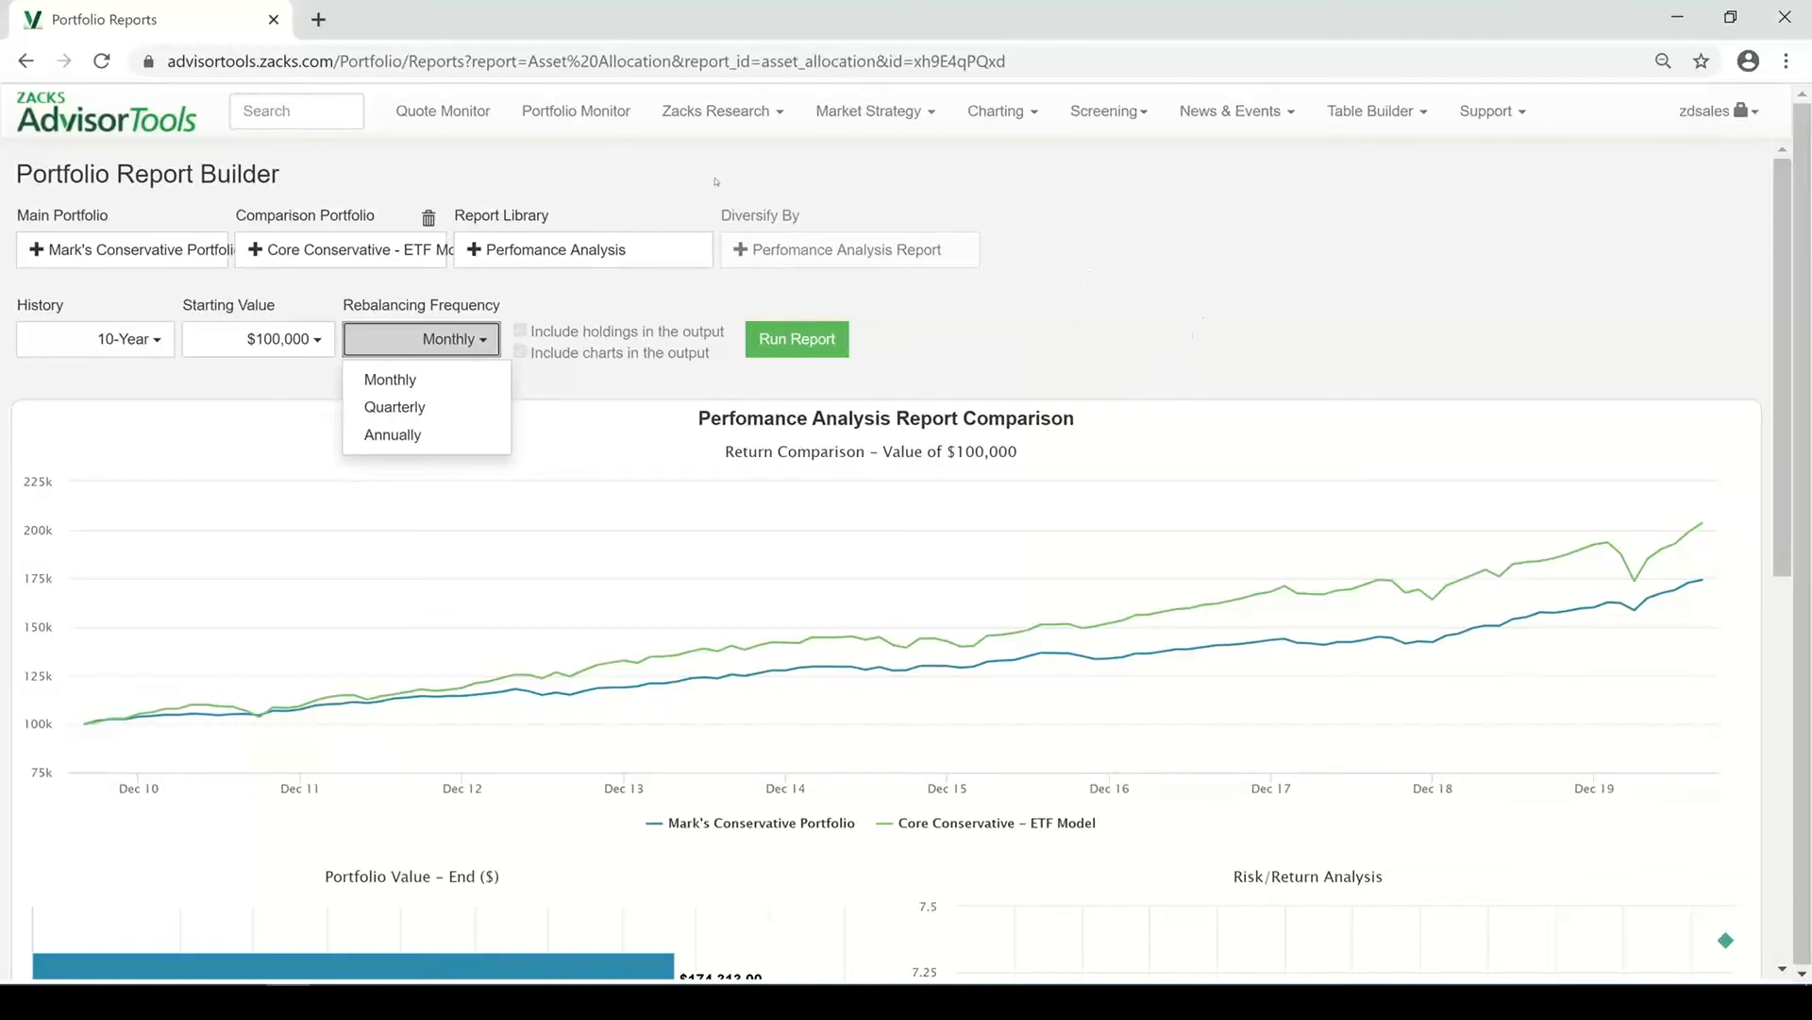
# Switch the report type to Comparison Report
pyautogui.click(574, 249)
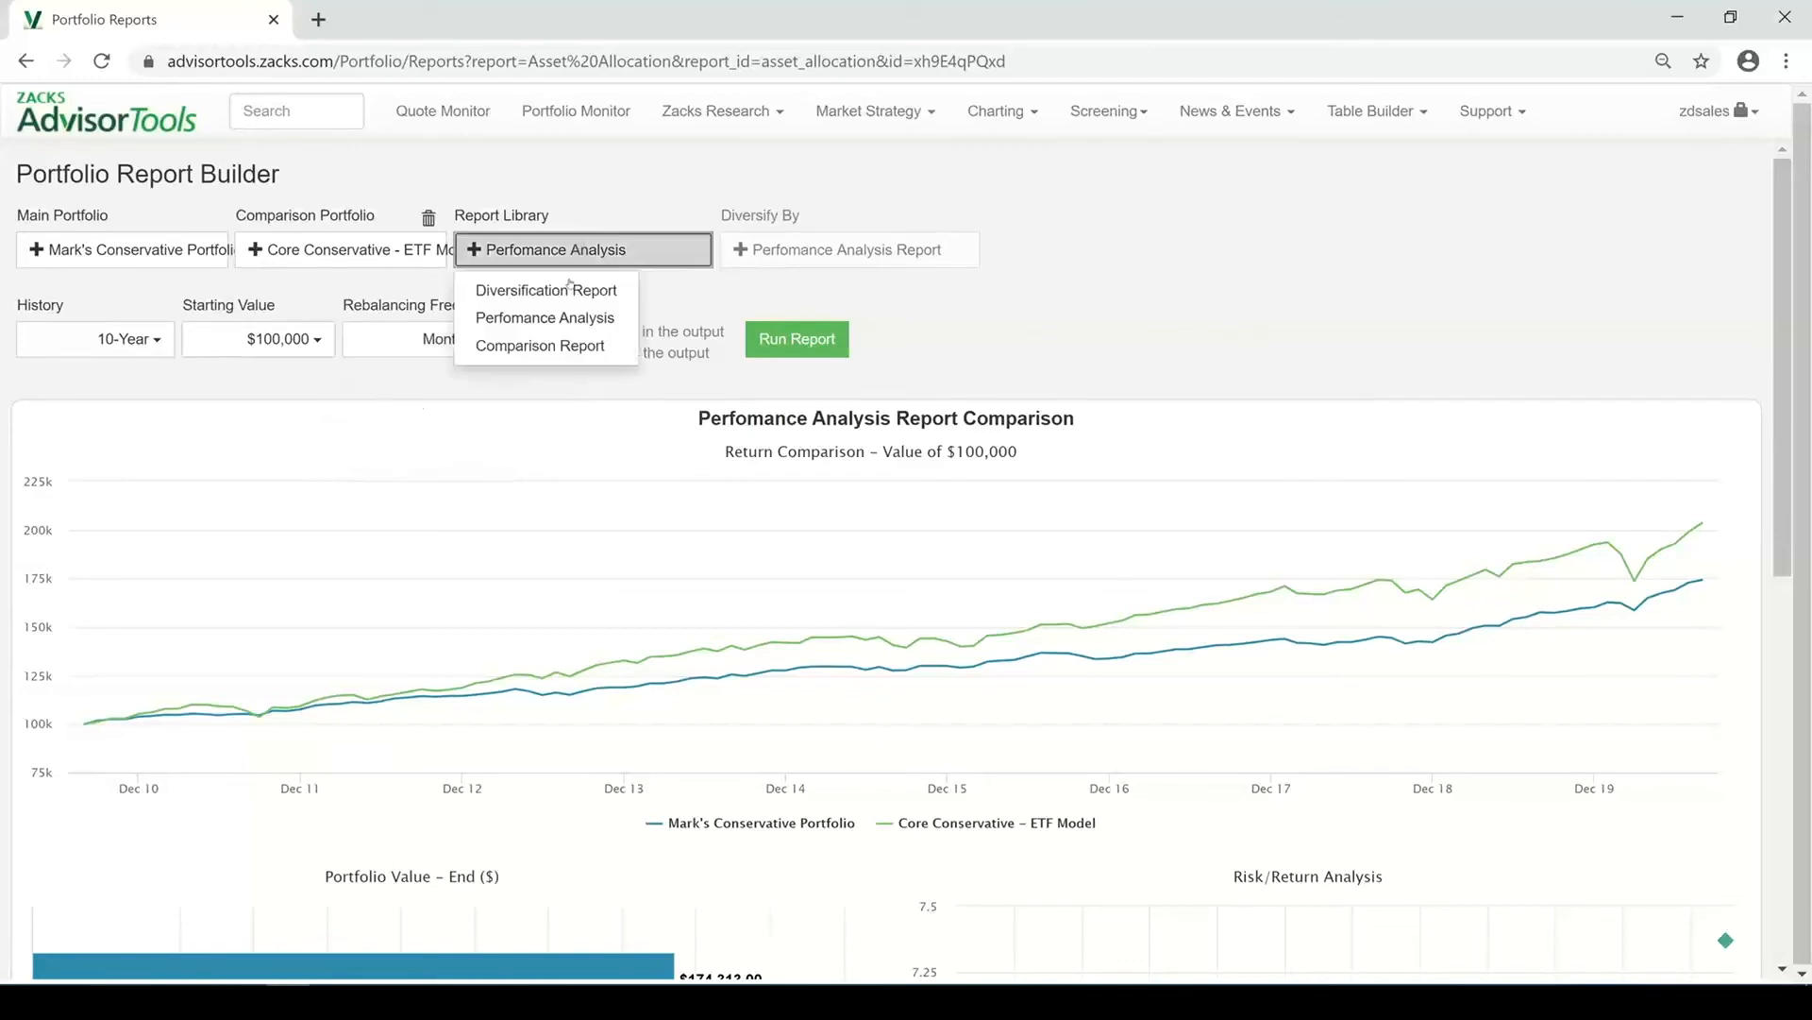
pyautogui.click(534, 346)
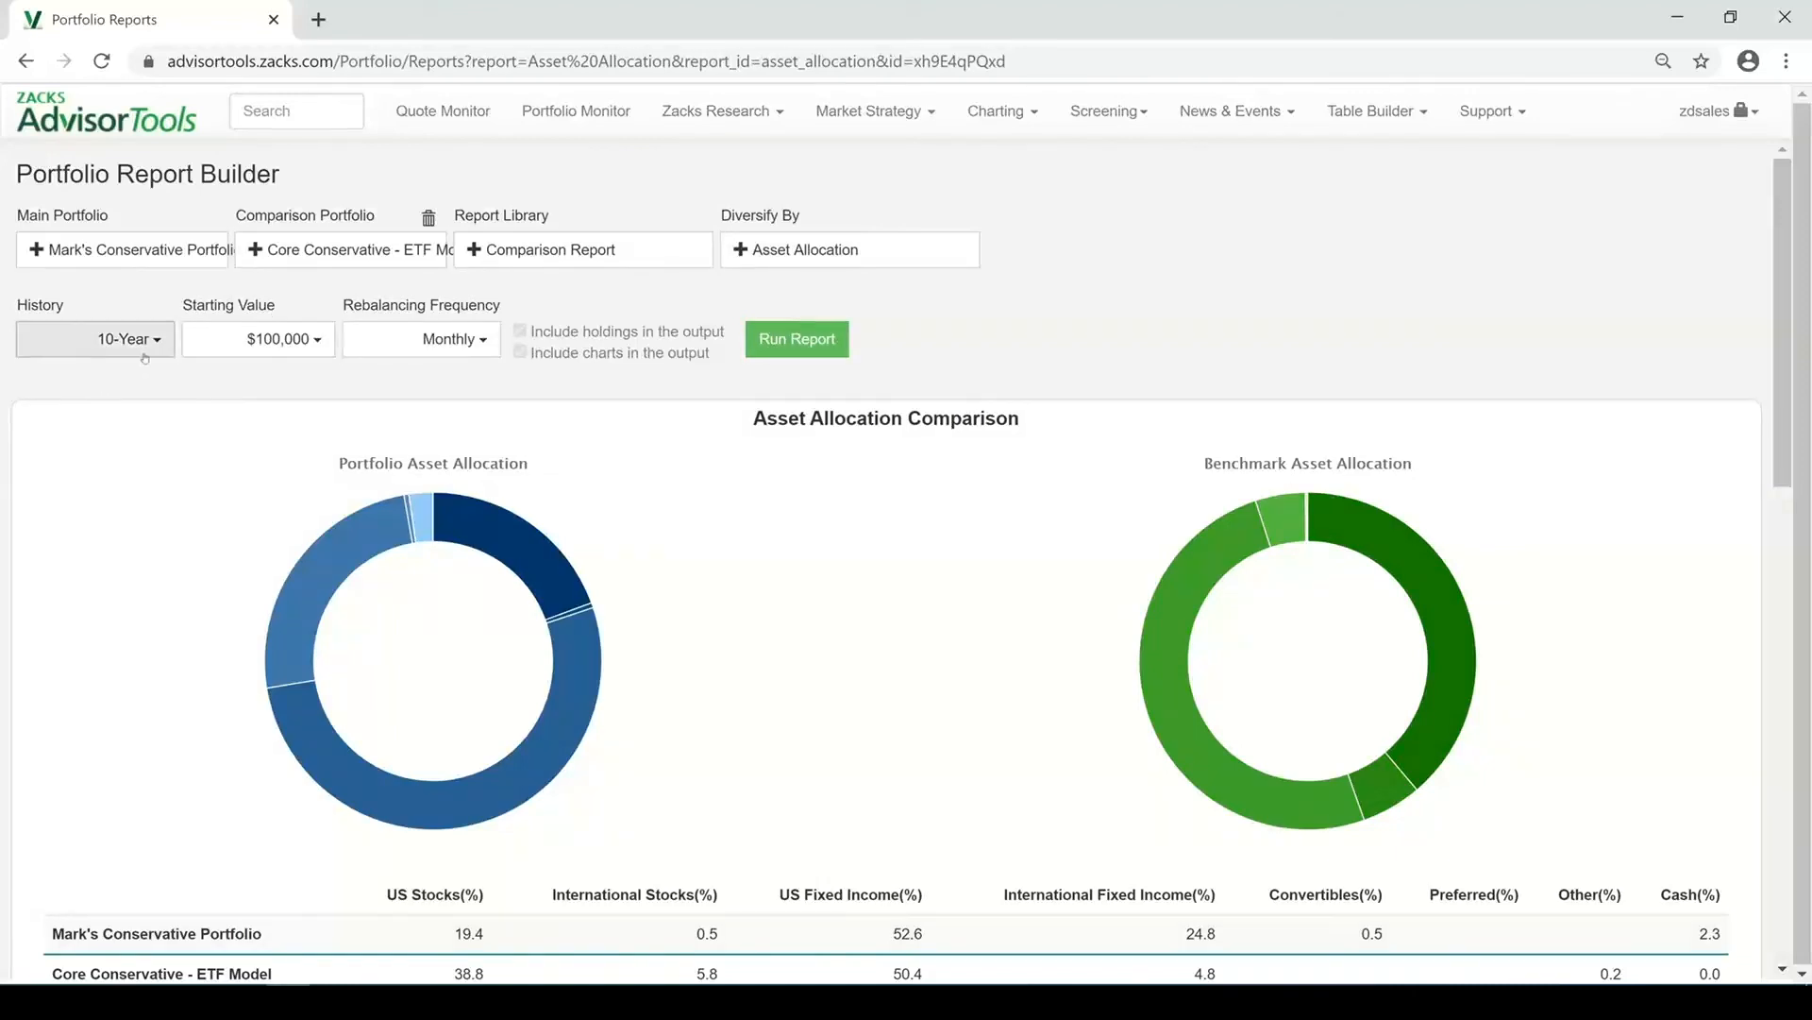
pyautogui.click(782, 257)
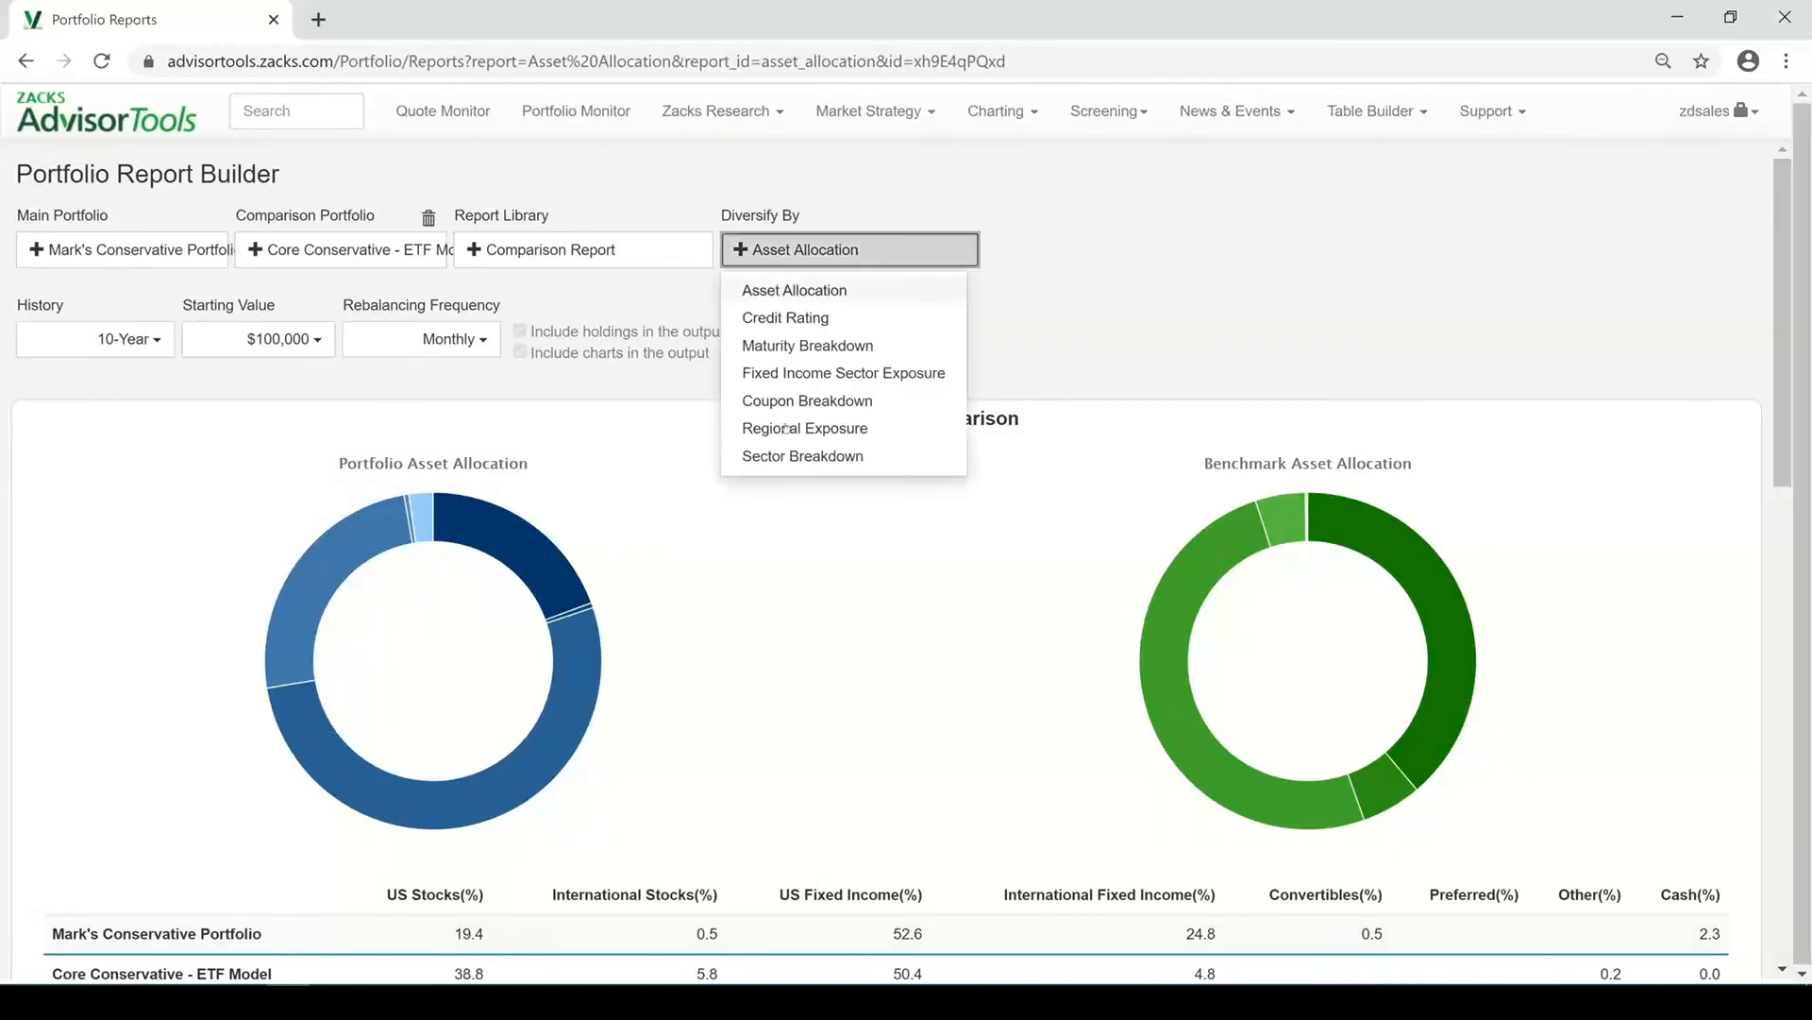
pyautogui.click(1188, 279)
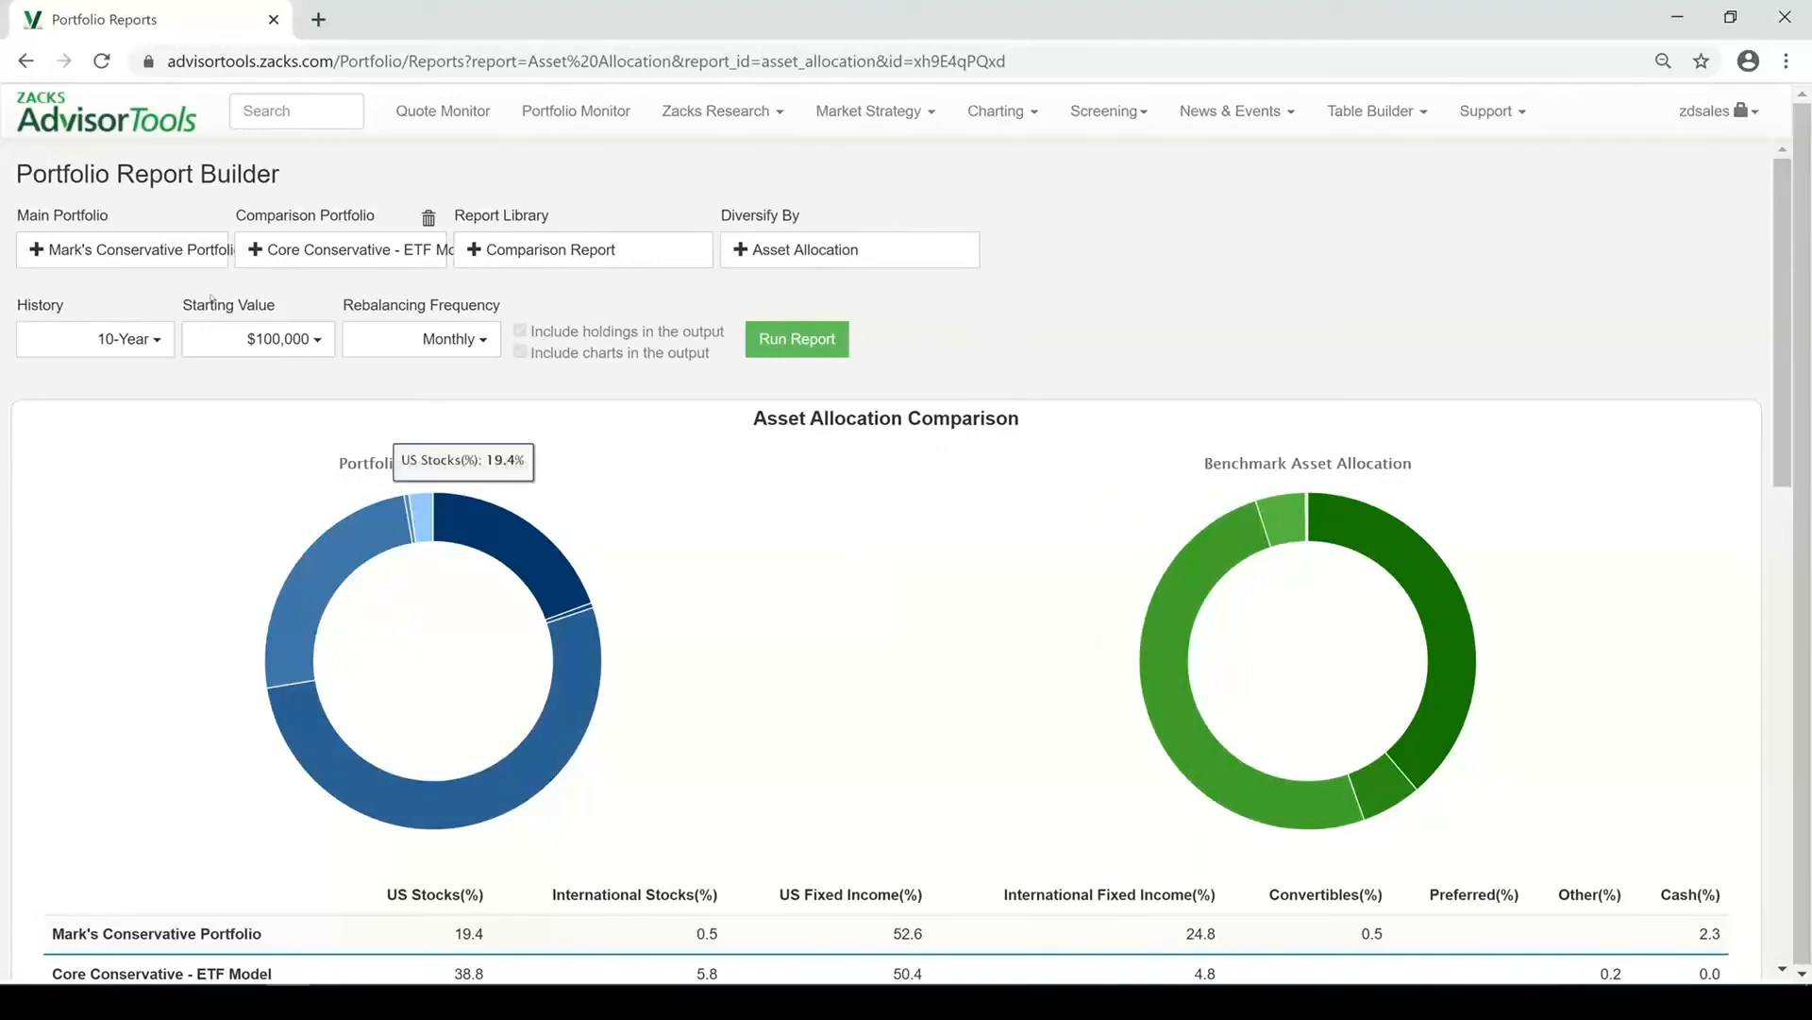
# Review the comparison report's asset allocation, return chart, performance statistics, risk analysis and expenses sections
pyautogui.click(98, 336)
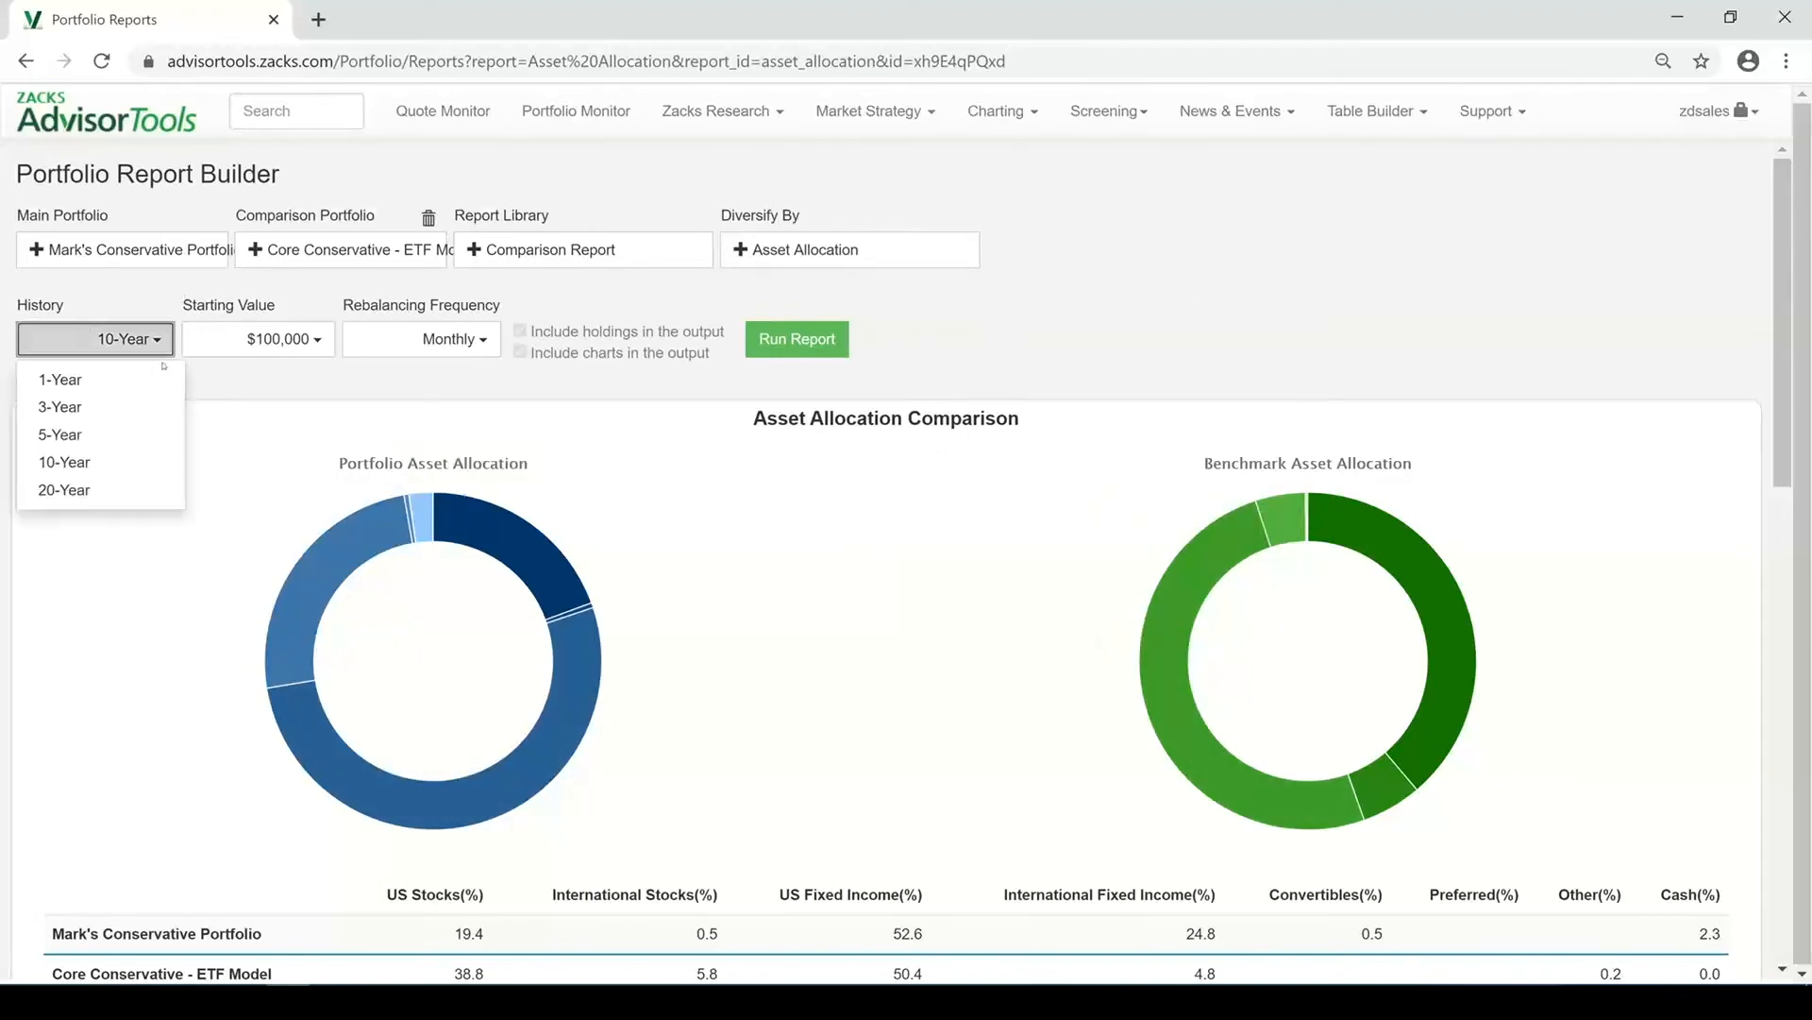
pyautogui.click(865, 483)
pyautogui.scroll(-3, 798, 451)
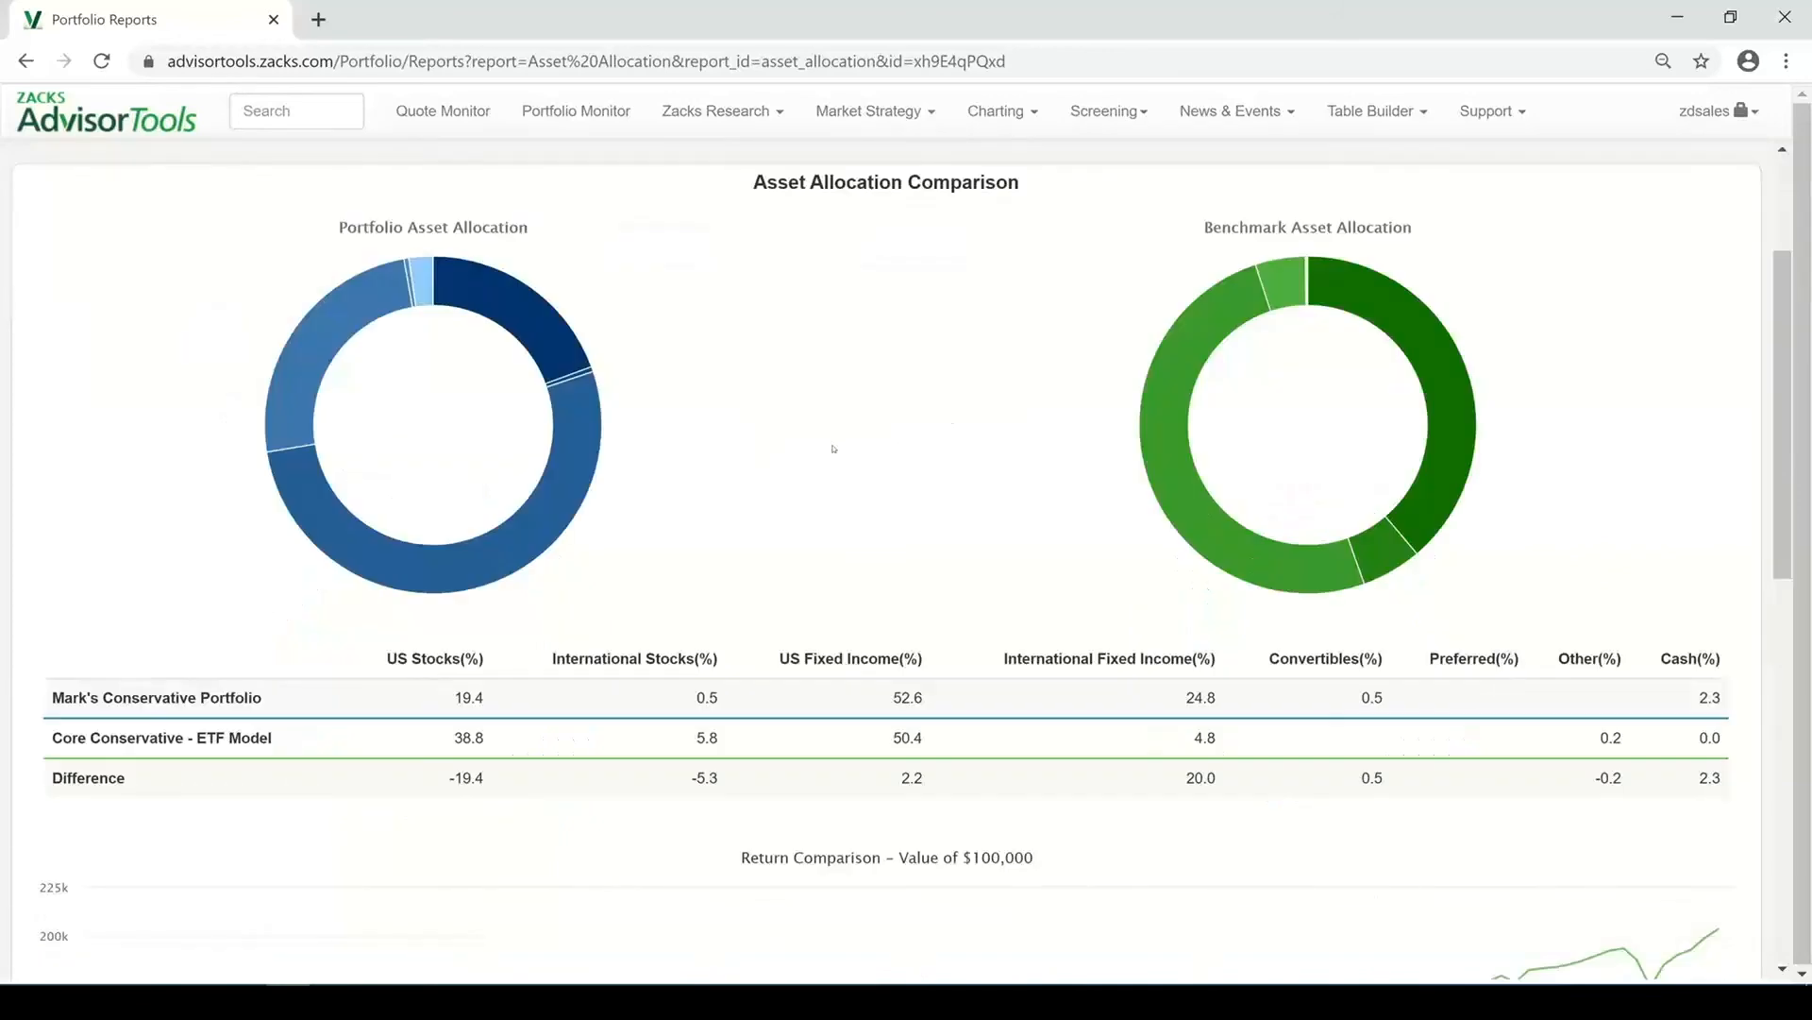
pyautogui.scroll(1, 825, 317)
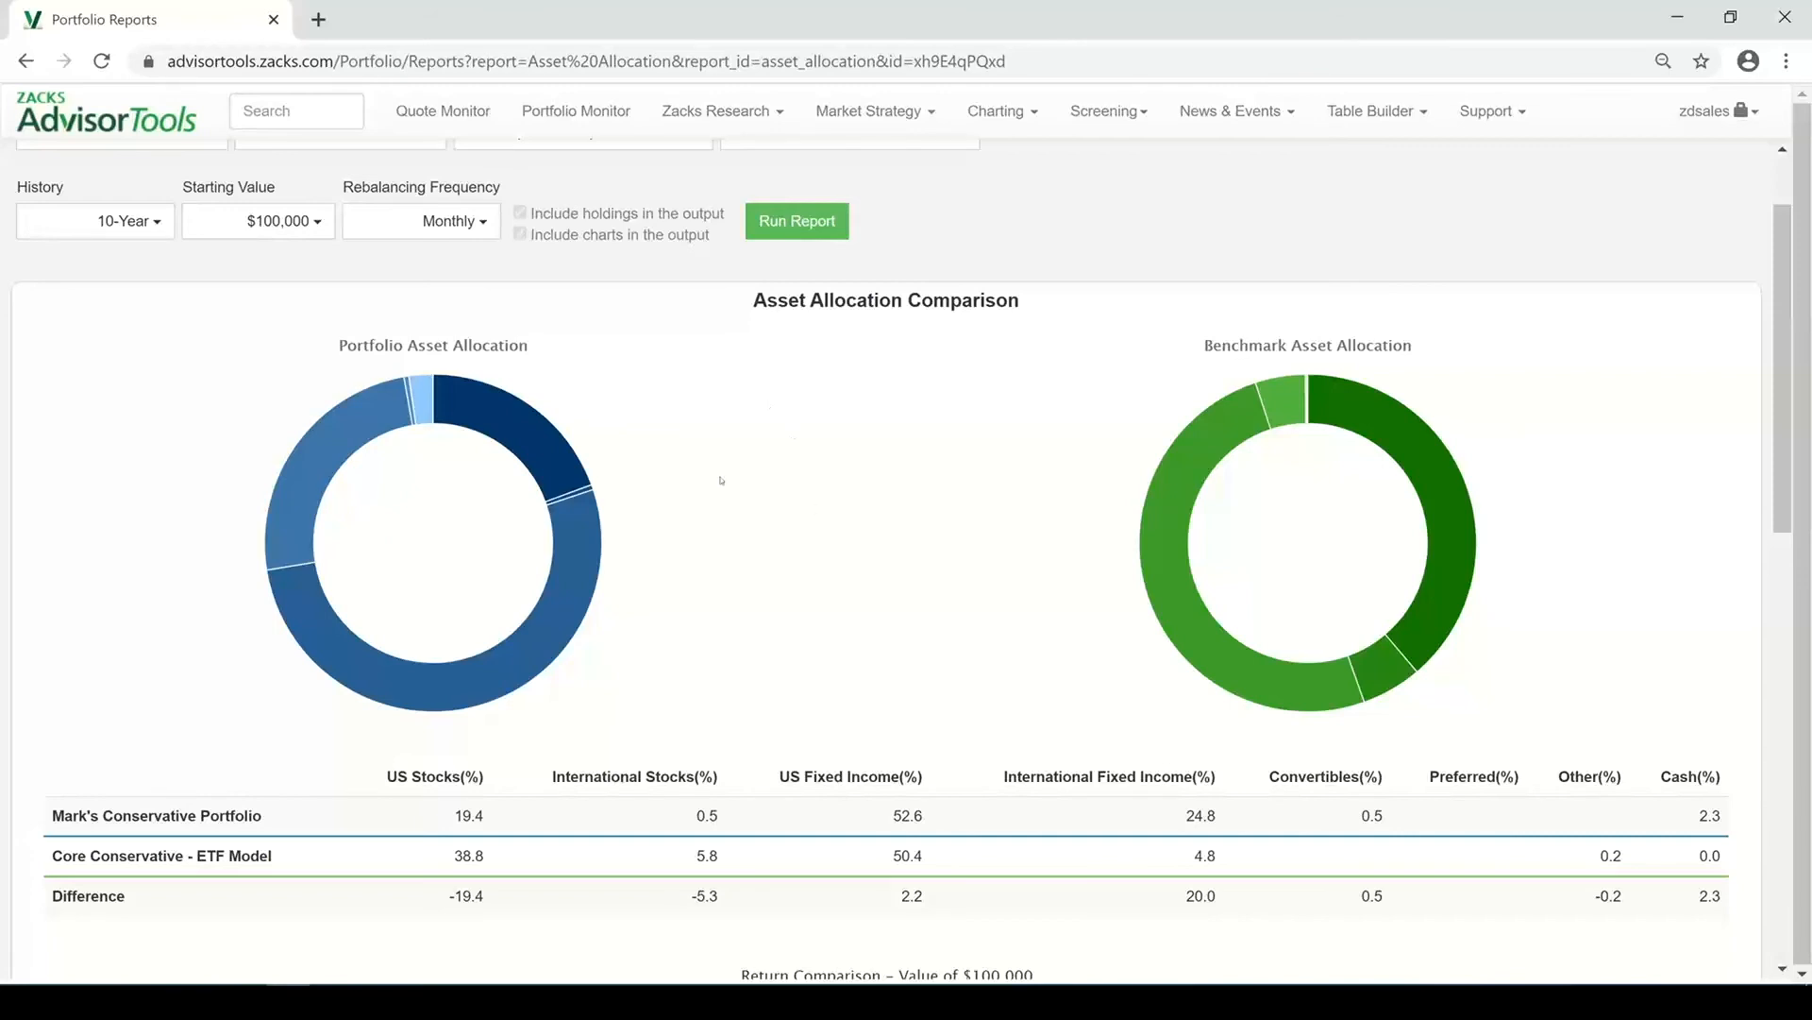
pyautogui.scroll(-5, 971, 502)
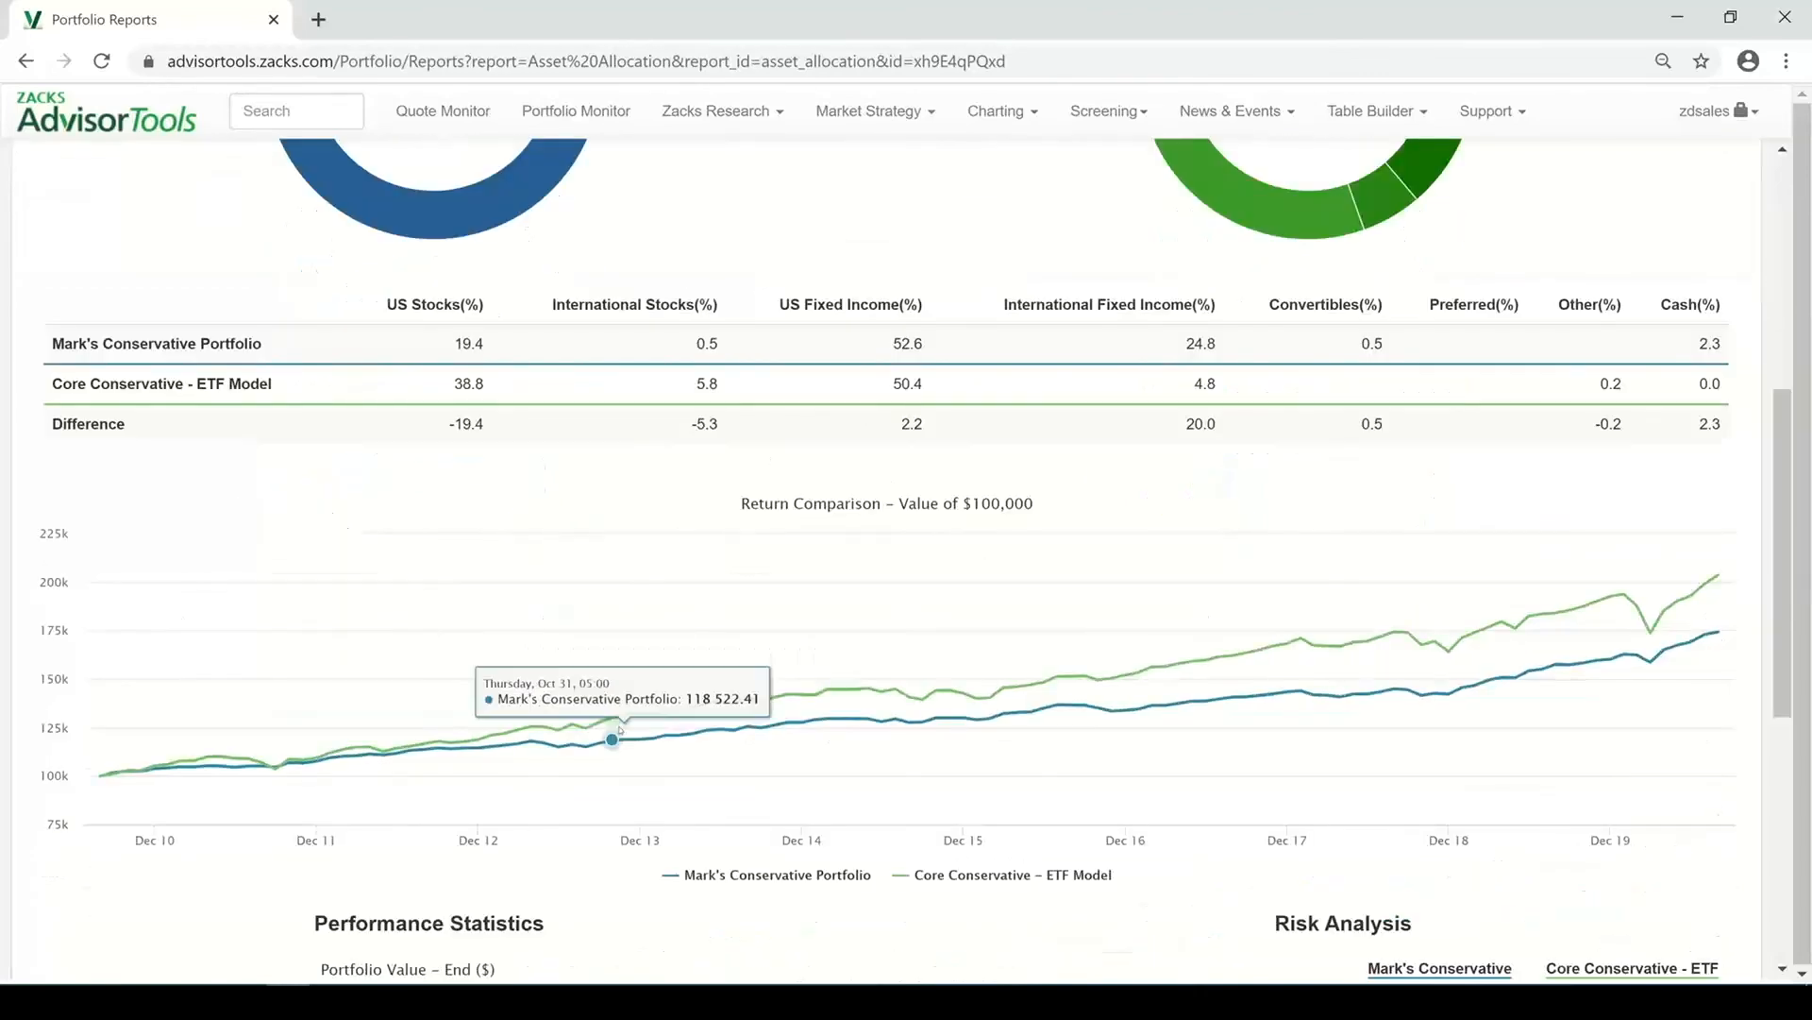
pyautogui.moveTo(693, 657)
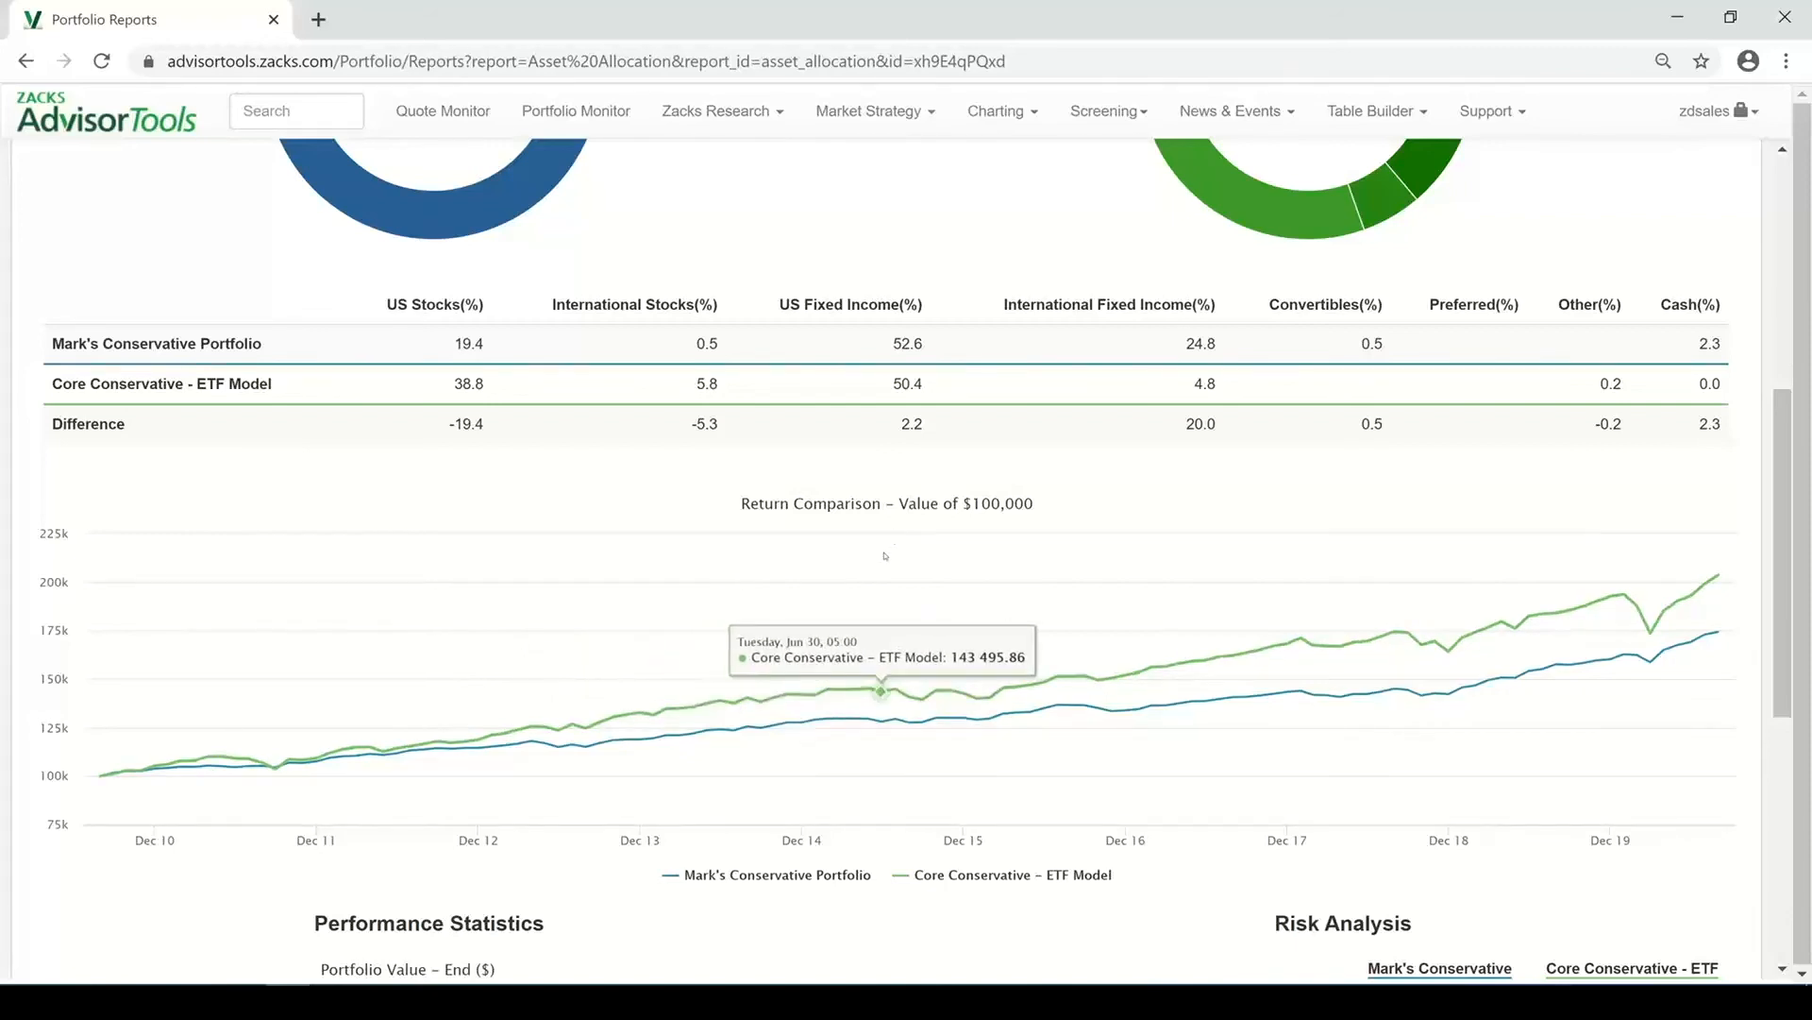
pyautogui.scroll(-3, 886, 555)
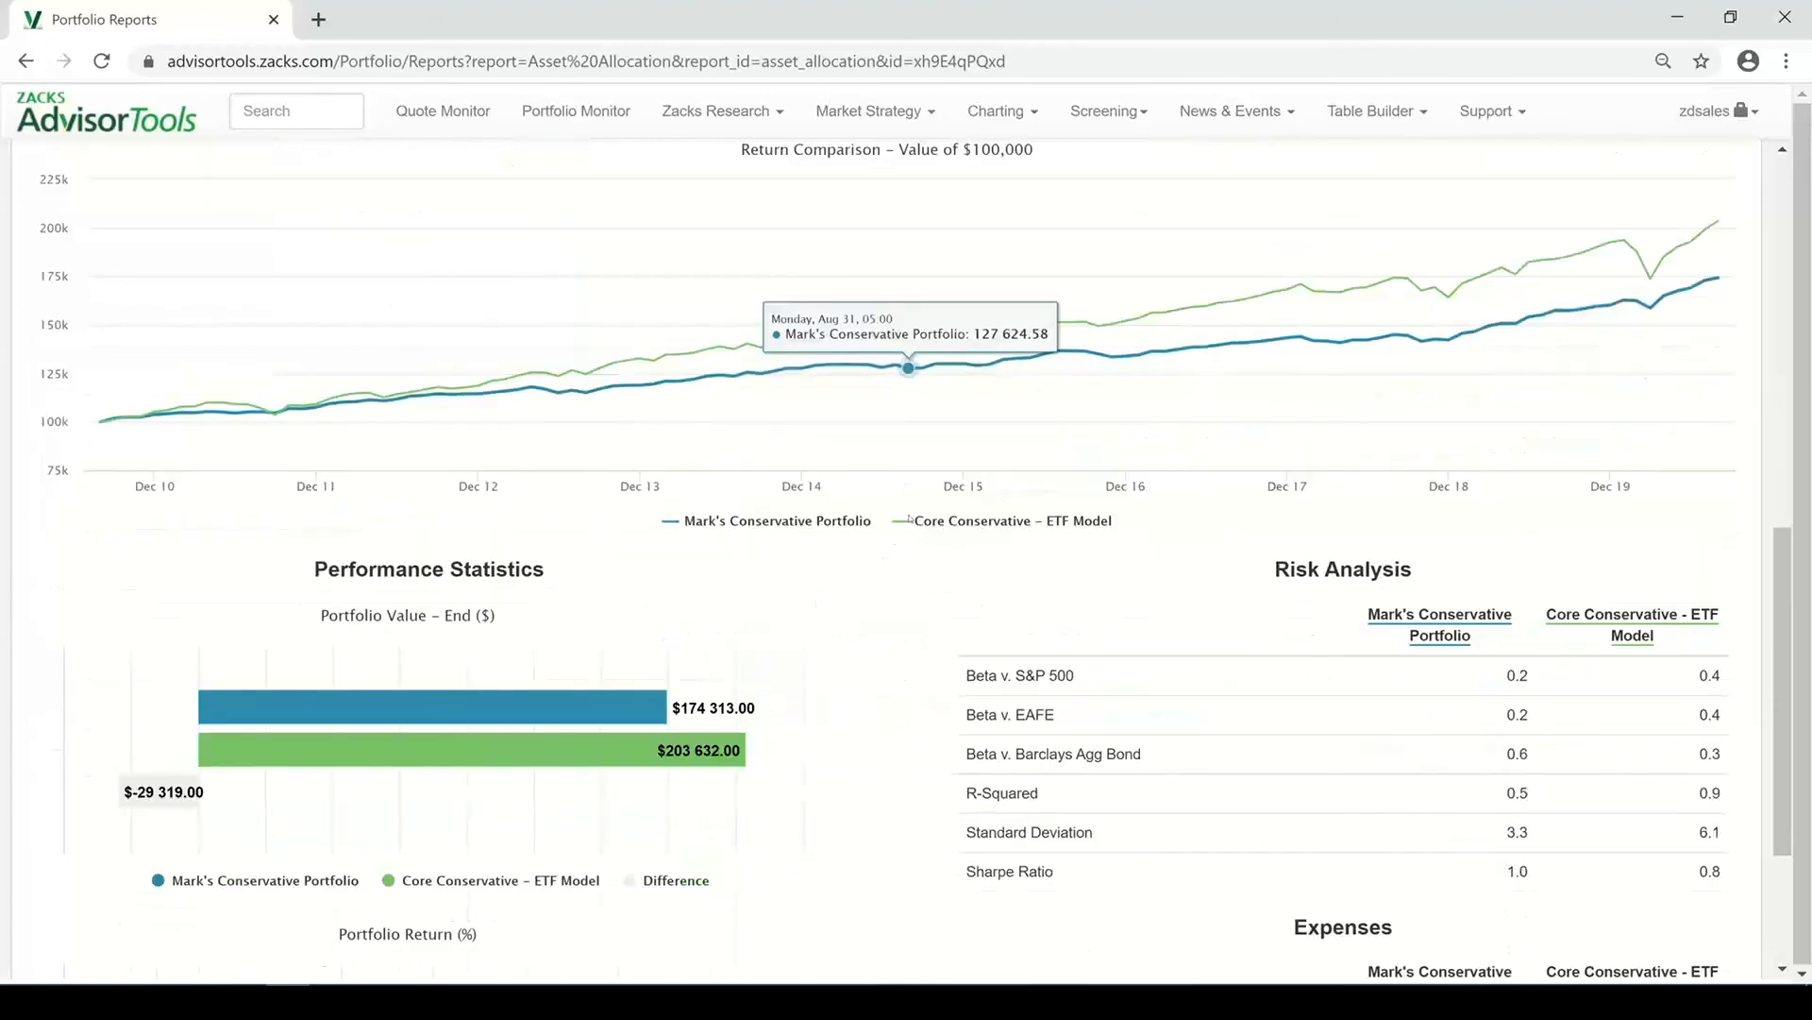
pyautogui.scroll(-1, 639, 562)
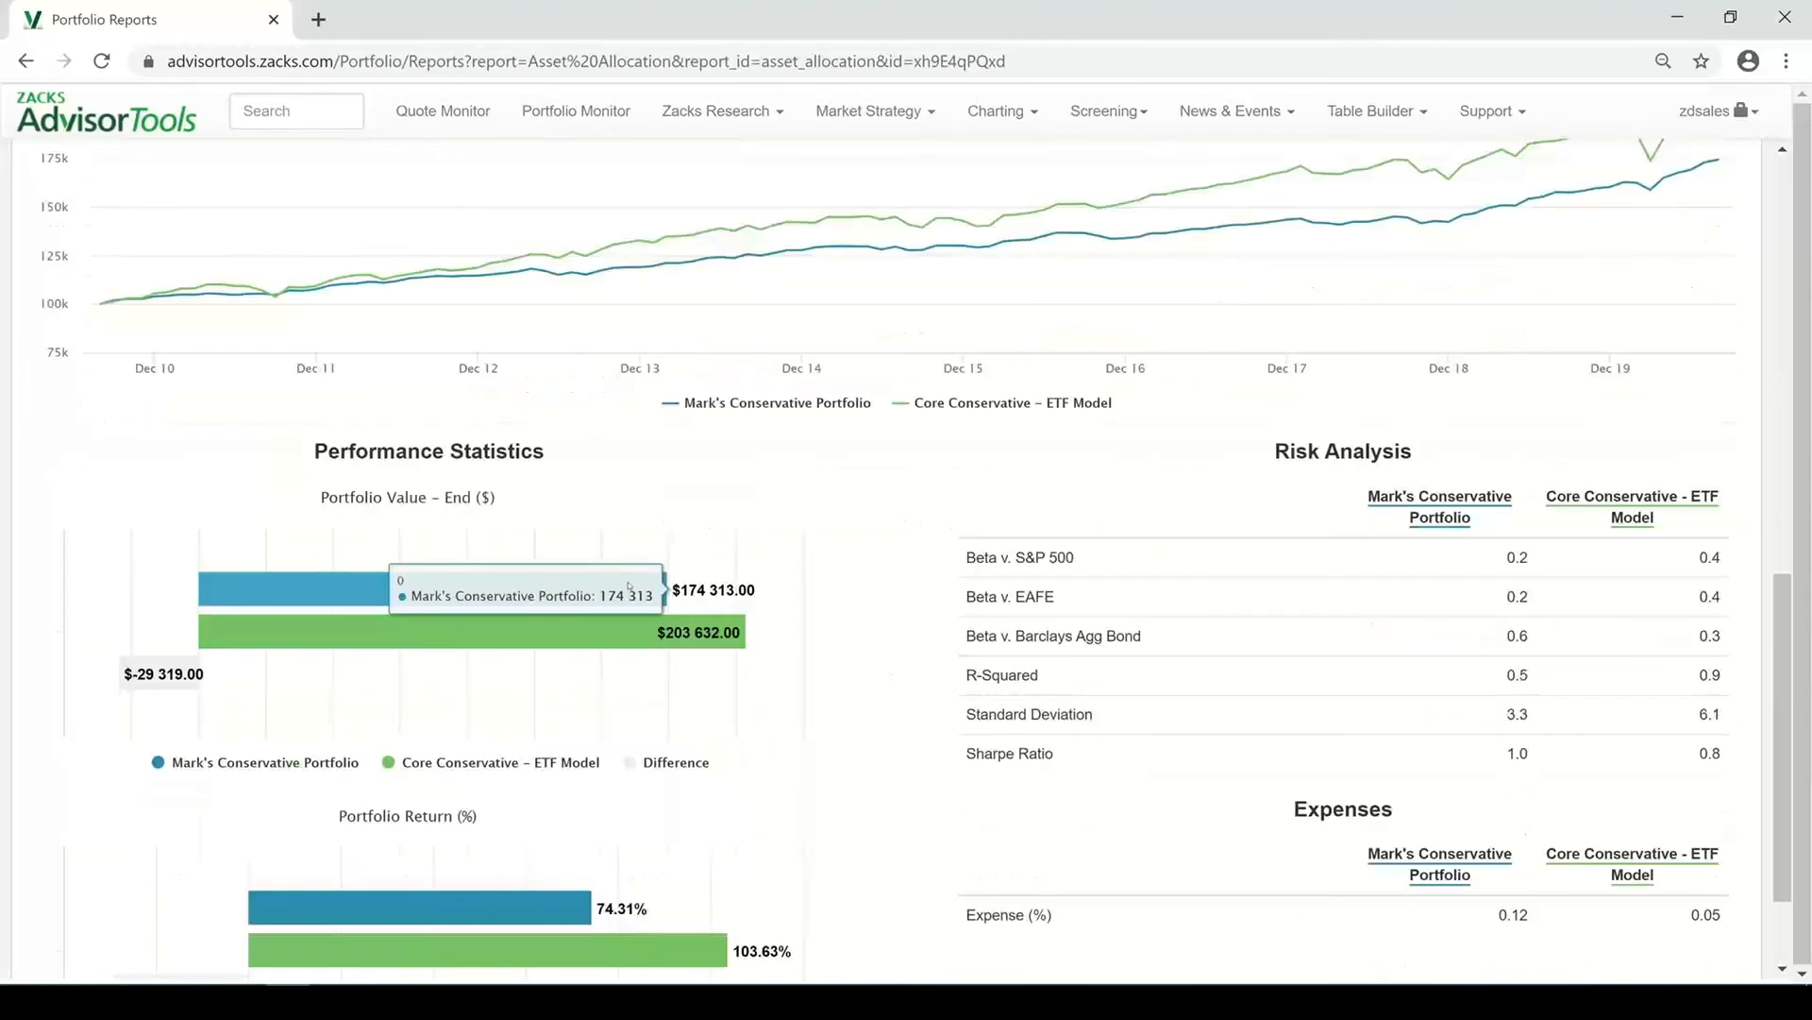
pyautogui.scroll(-1, 814, 530)
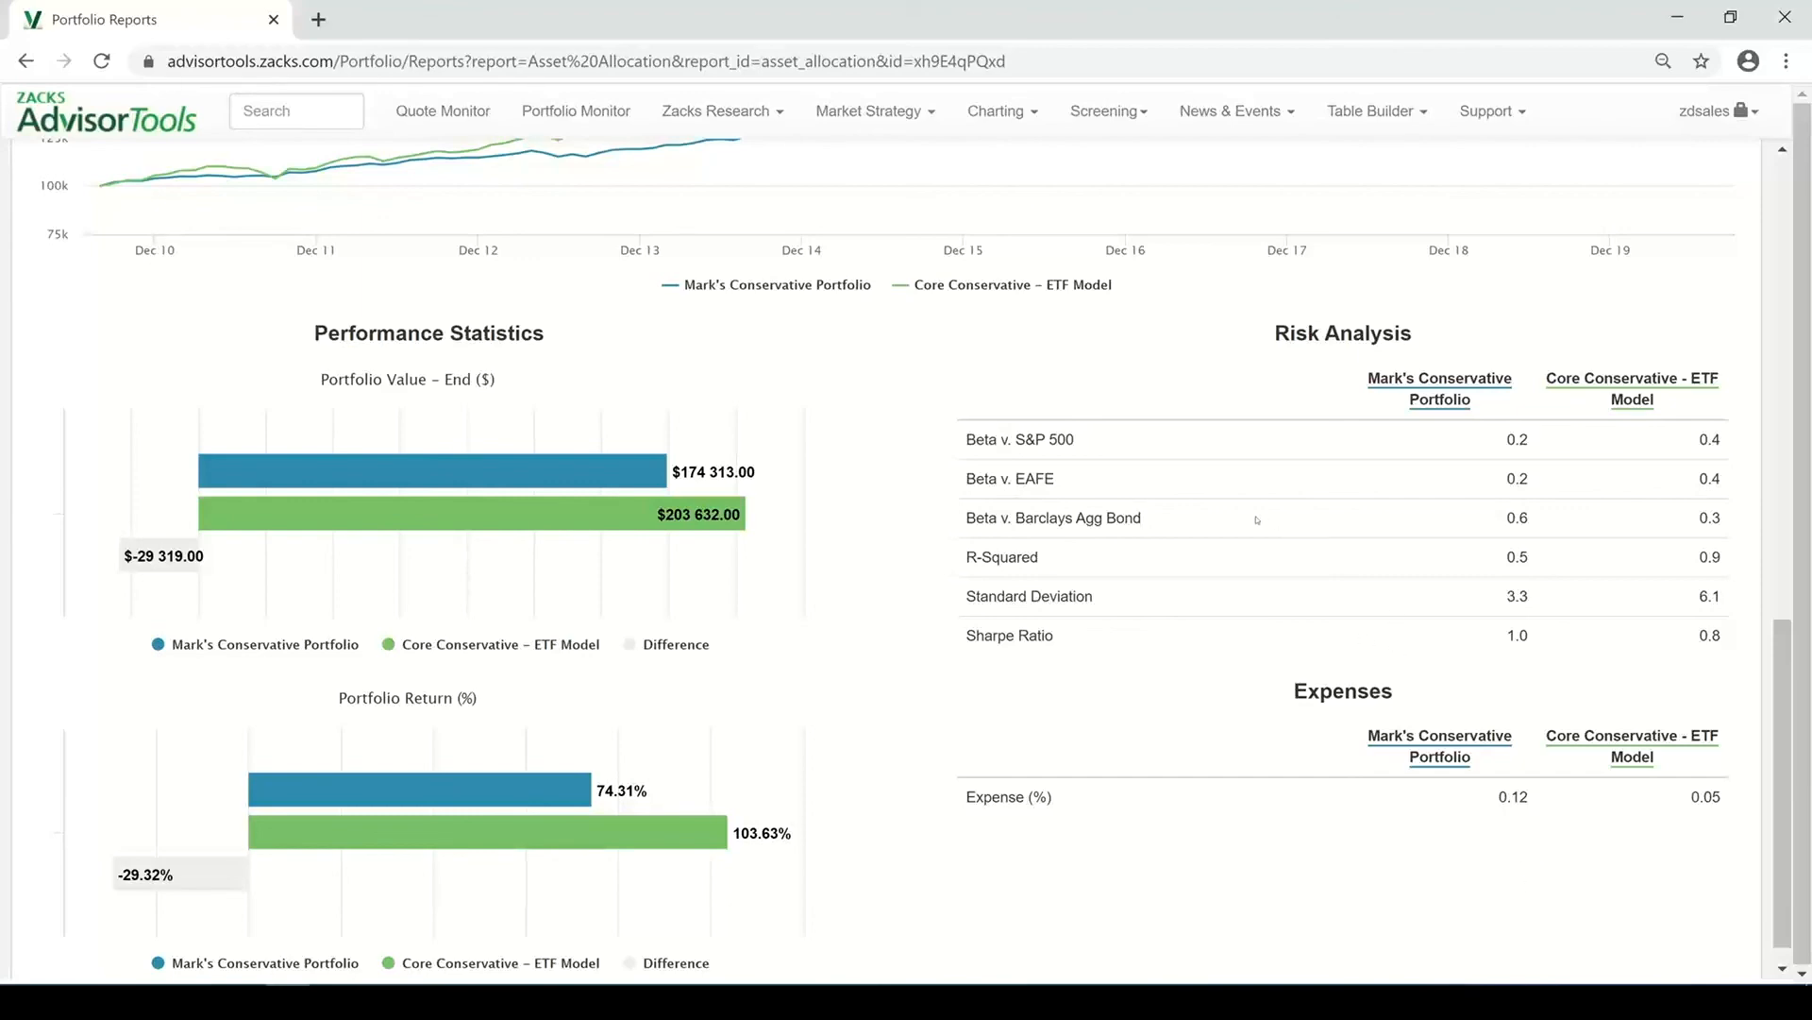
pyautogui.scroll(5, 1258, 518)
pyautogui.scroll(8, 1171, 515)
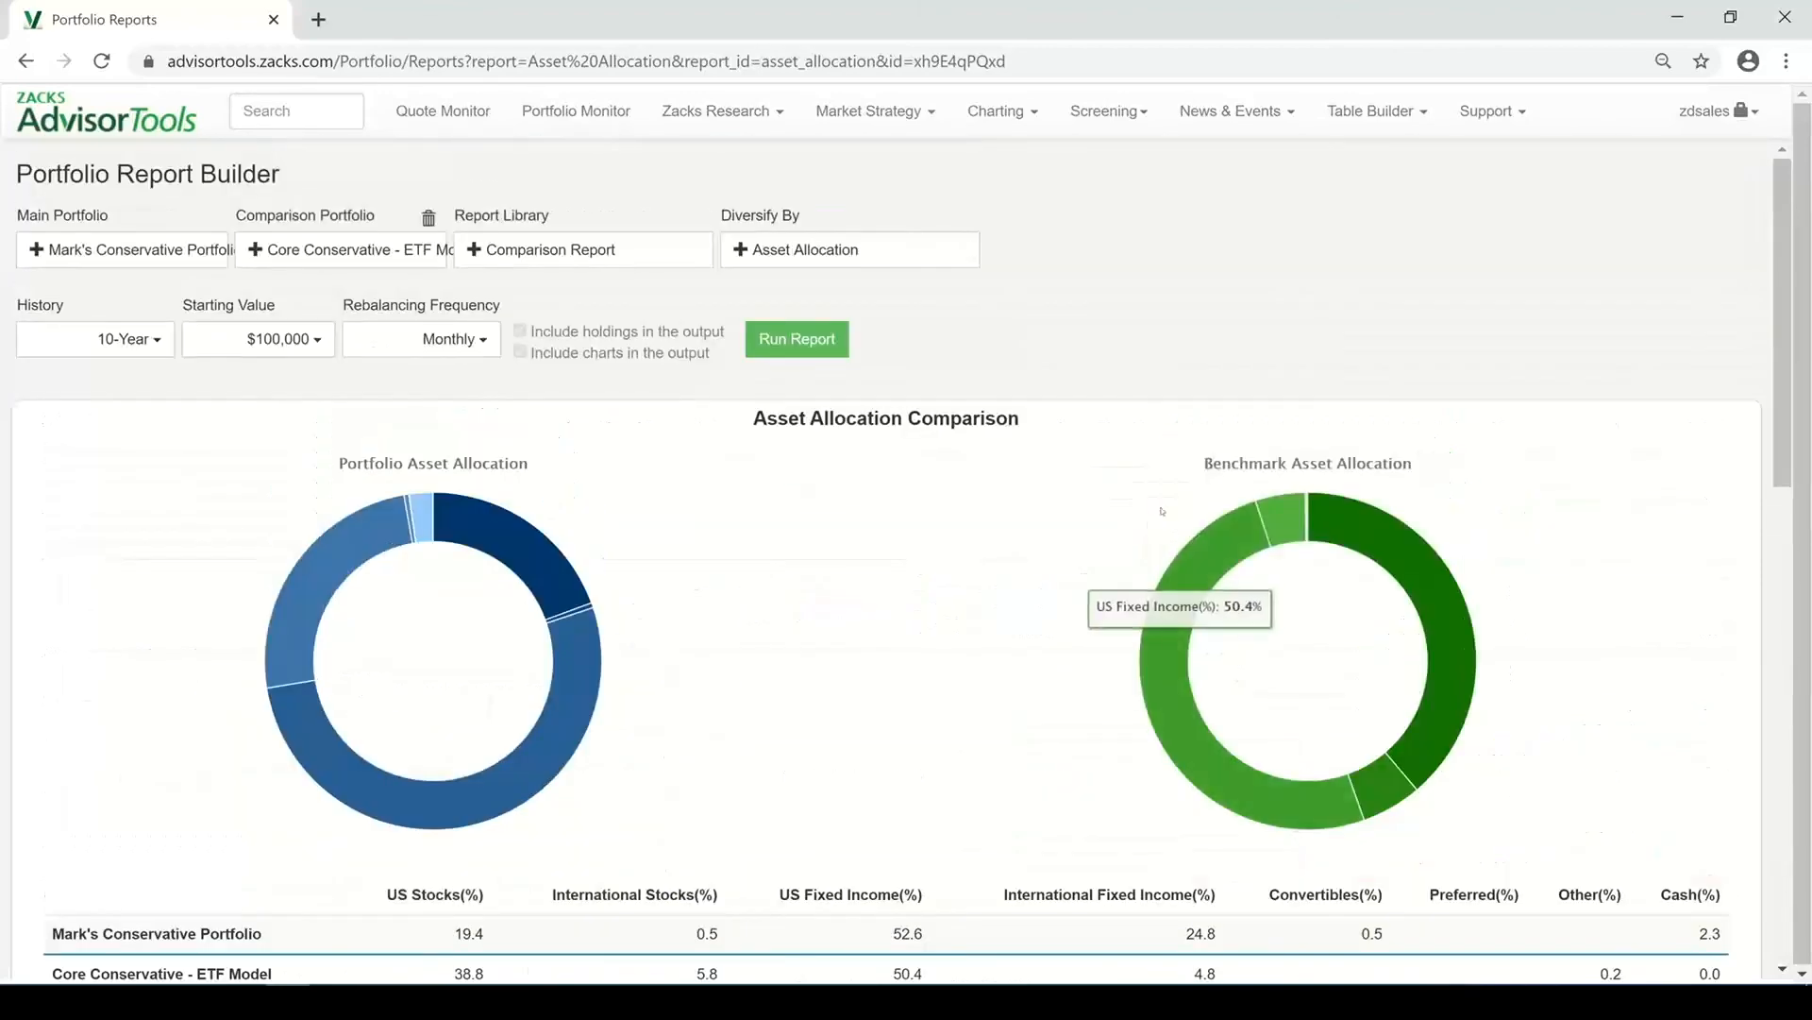